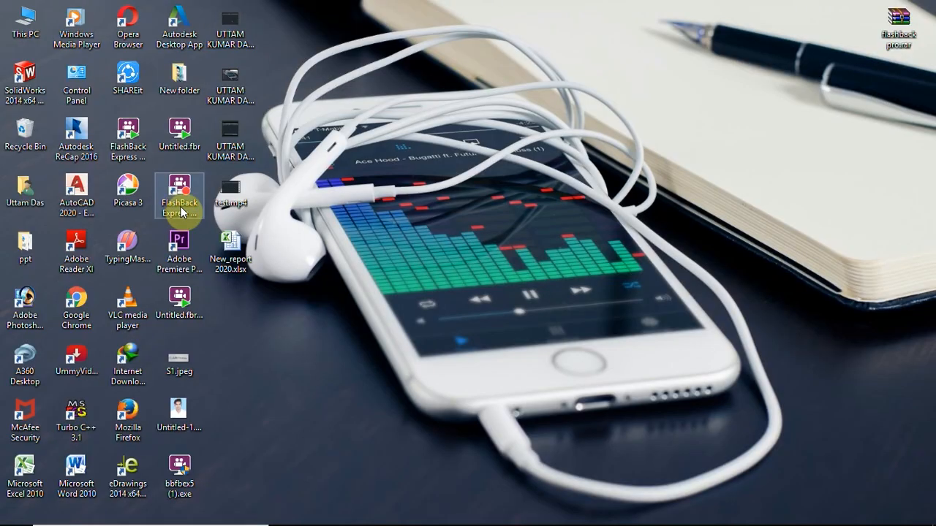
- Launch AutoCAD 2020 and start a new blank drawing
double_click(78, 197)
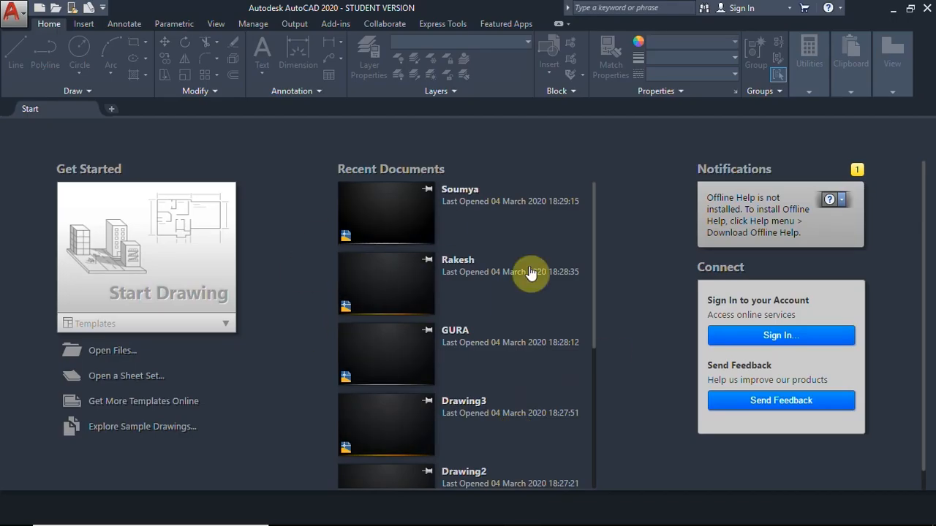
left_click(202, 294)
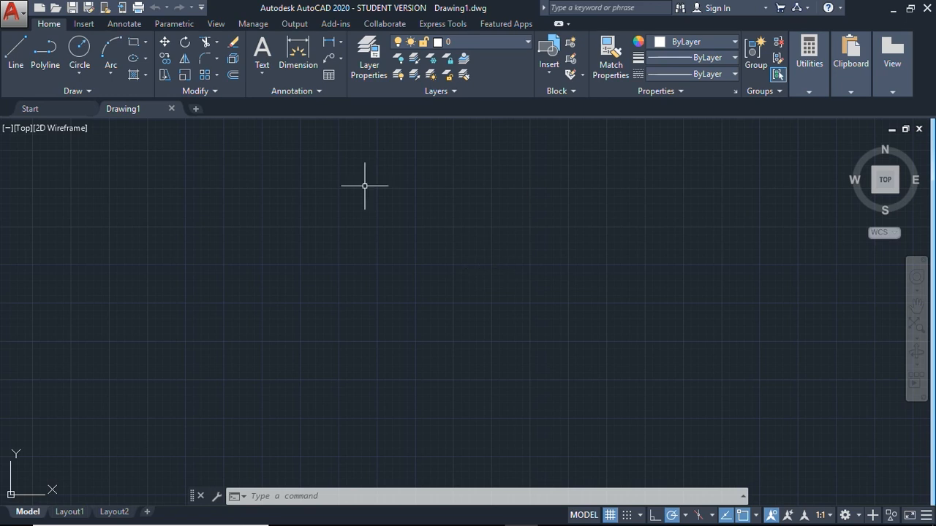
- Examine the application's New, Open and Import options and the additional drawing tools
left_click(14, 16)
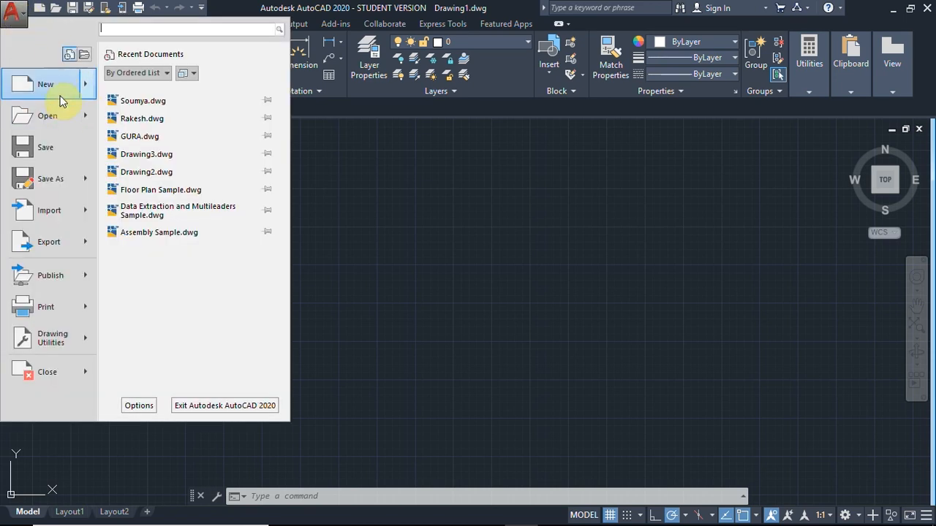
mouse_move(63, 93)
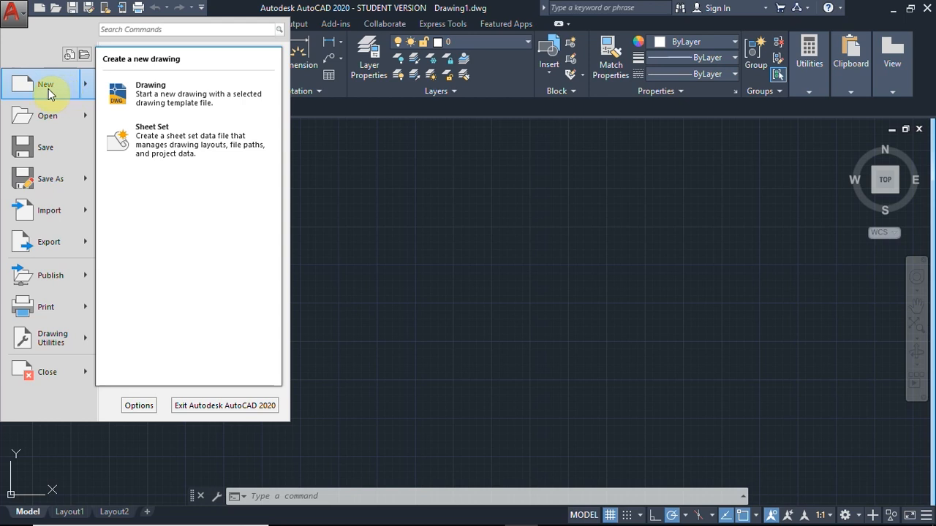
mouse_move(44, 124)
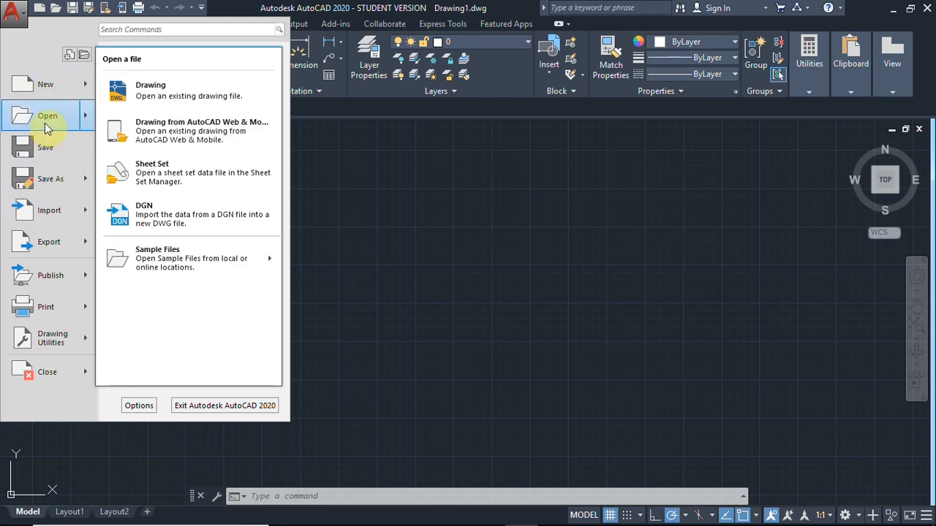
mouse_move(75, 226)
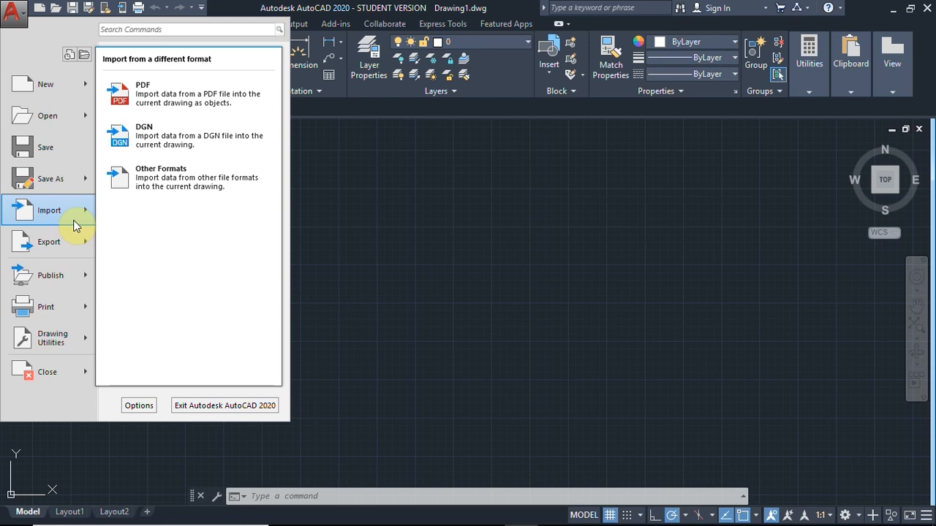
left_click(395, 209)
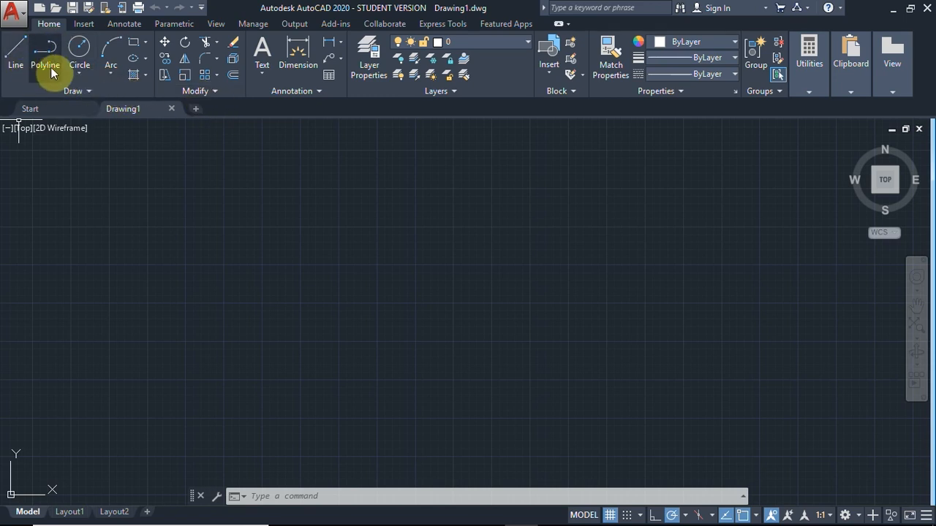
left_click(92, 92)
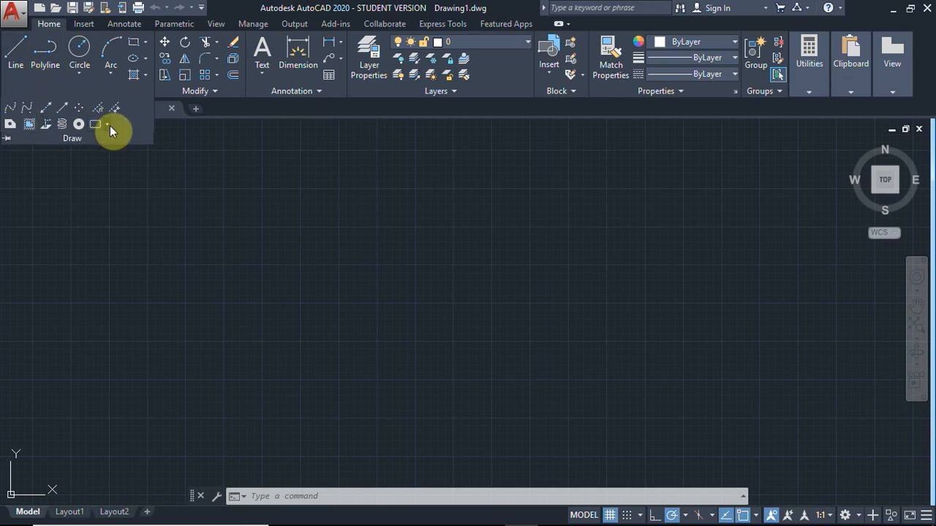
left_click(57, 137)
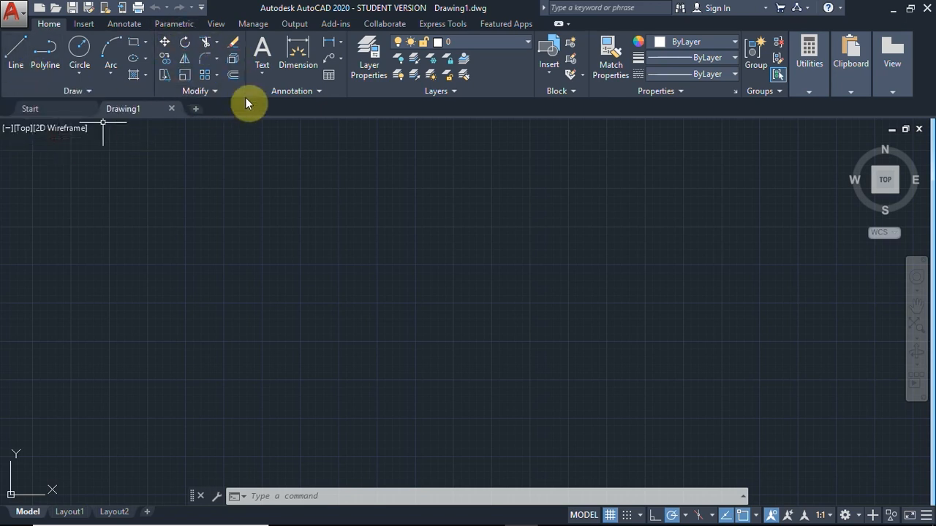
left_click(308, 51)
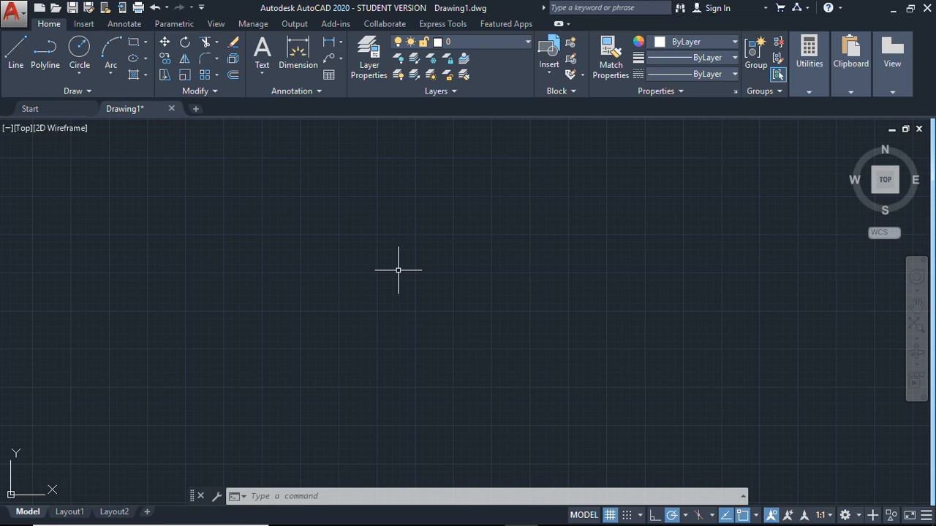
- Draw a single gently rising line about 1900 units long across the middle of the drawing area
left_click(16, 55)
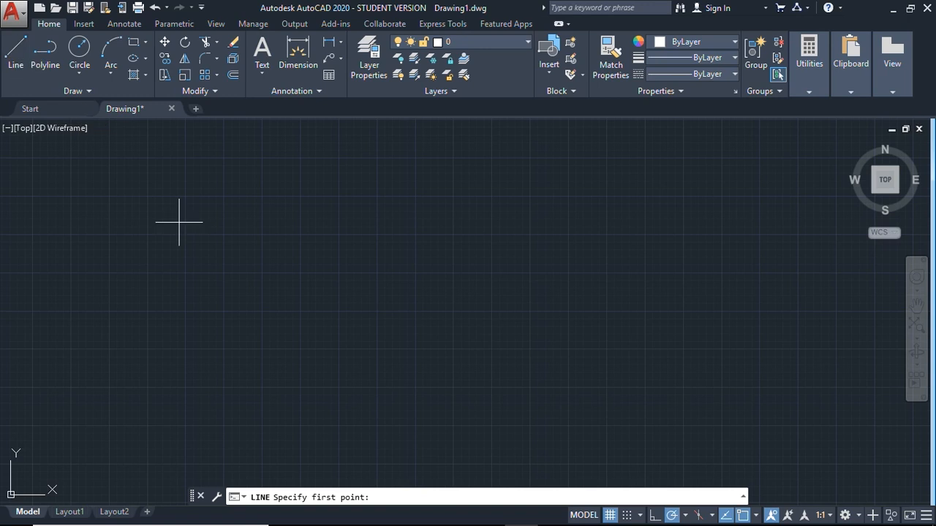
left_click(297, 317)
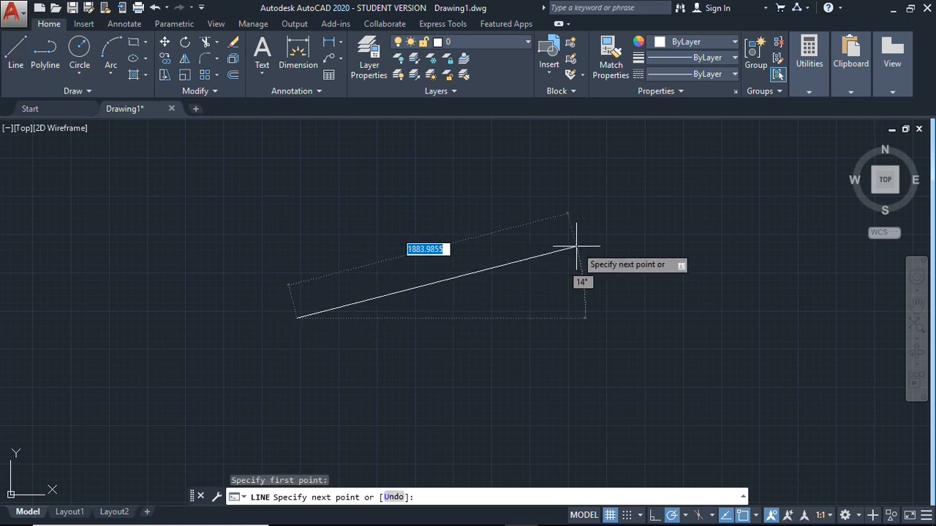
left_click(580, 258)
key("Escape")
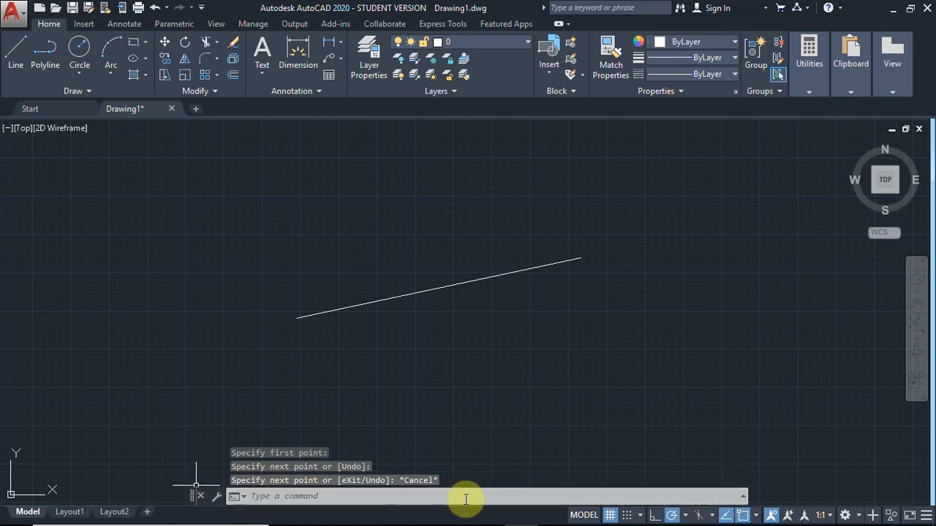
- Draw a zigzag of three connected line segments above the existing line: long rising, short falling, short rising
left_click(21, 61)
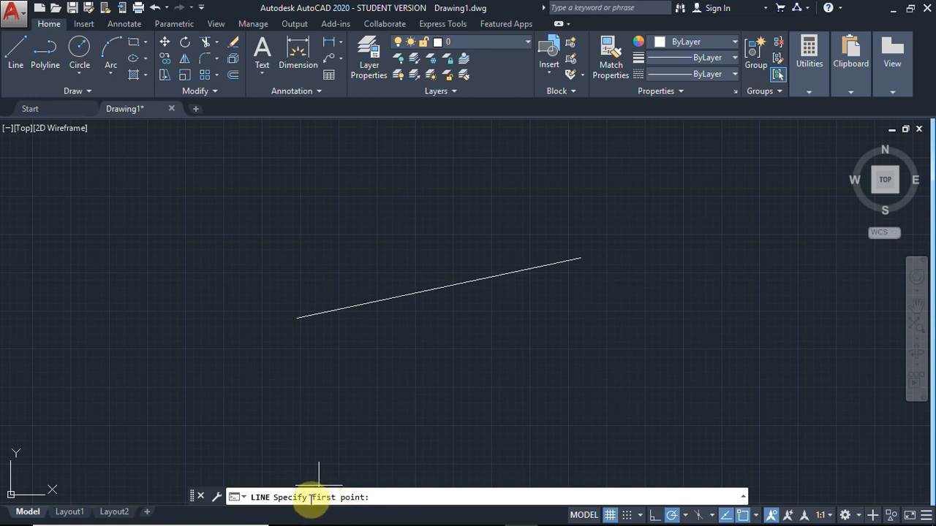
left_click(152, 239)
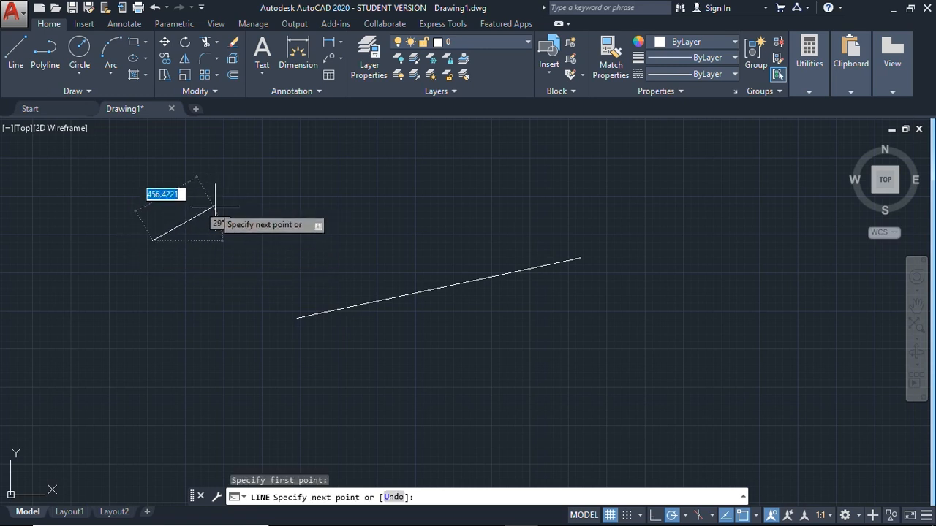
left_click(388, 188)
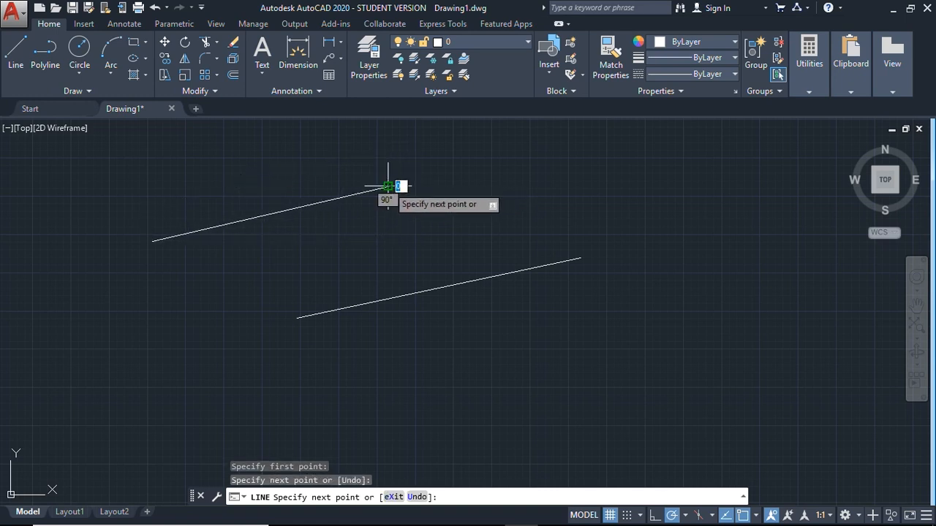
left_click(416, 235)
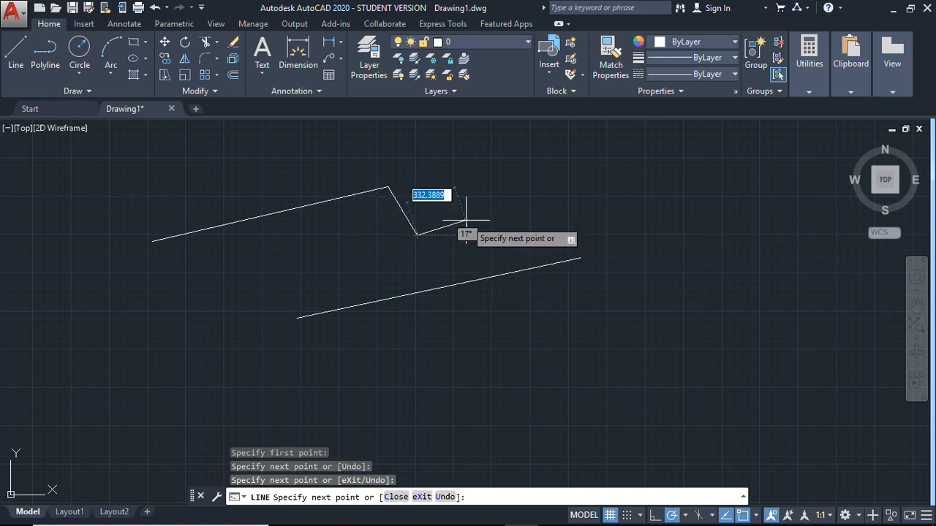
left_click(477, 214)
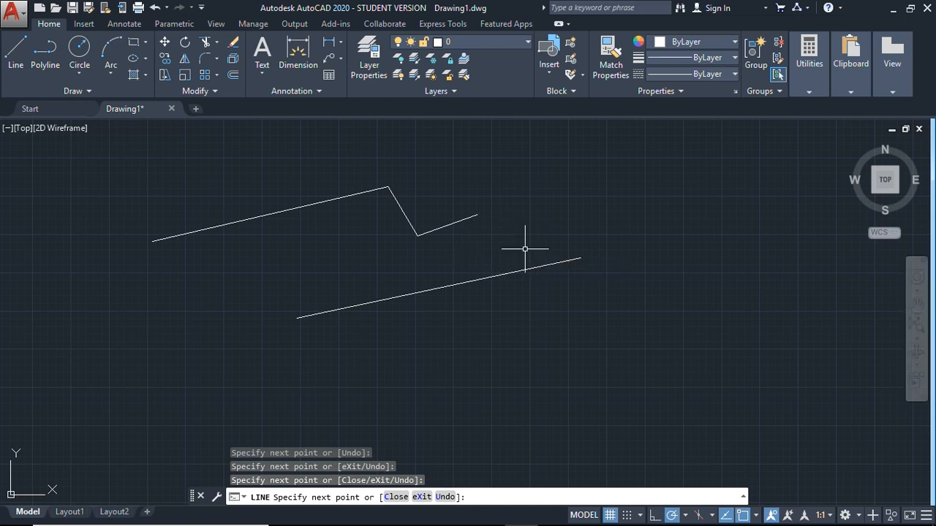
key("Escape")
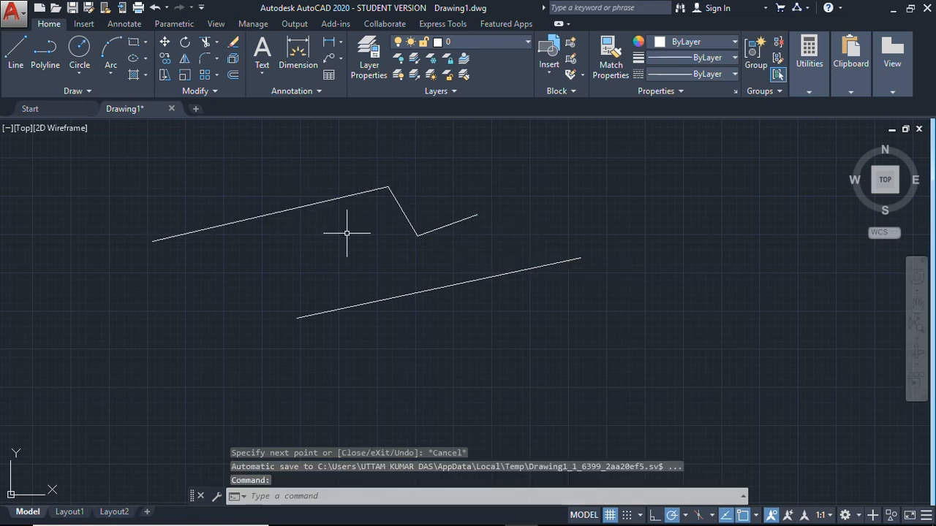
type("L")
key("Return")
key("Escape")
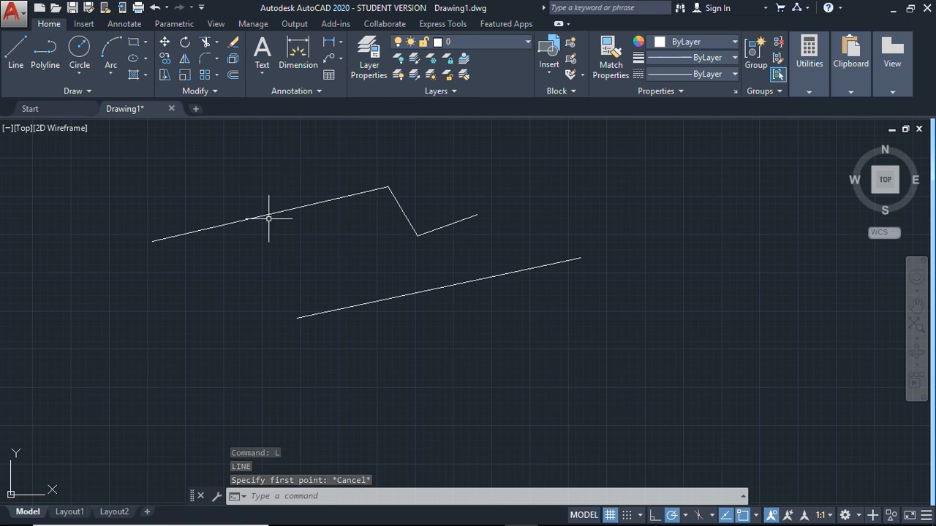
- Draw a single gently falling line below the right half of the first line, using the L command alias
left_click(451, 304)
type("l")
key("Return")
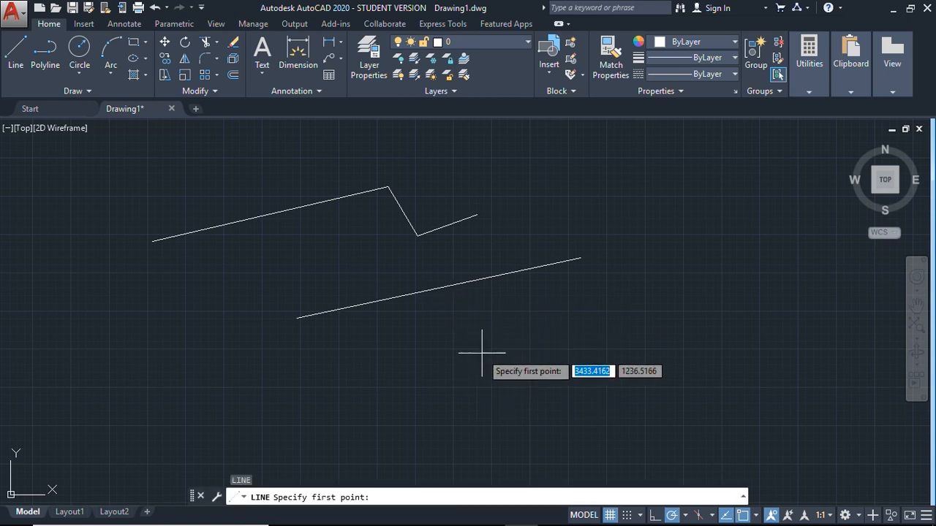
left_click(503, 325)
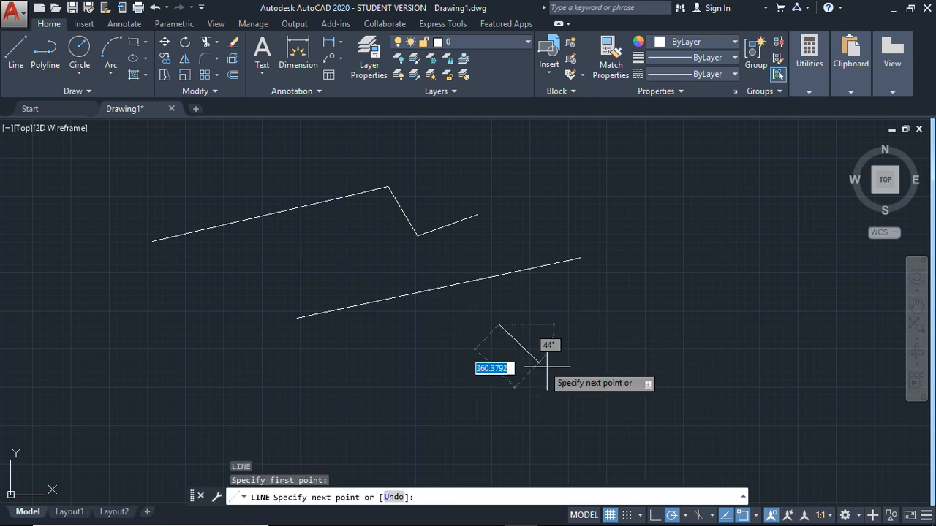
left_click(687, 343)
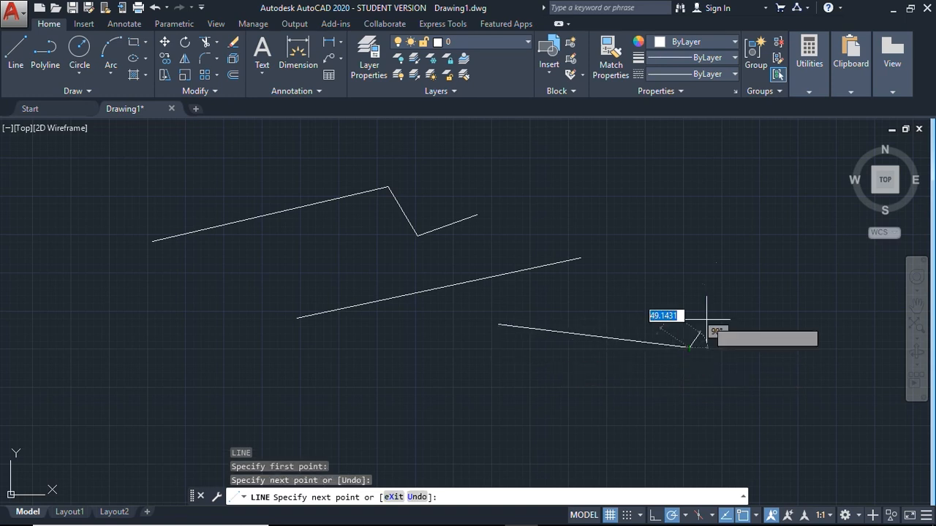
key("Escape")
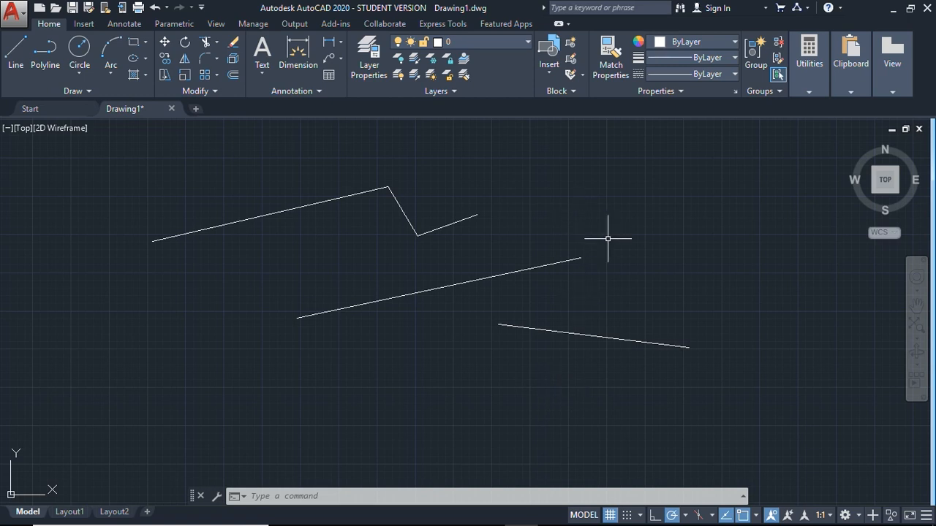
- Draw a circle with a radius of about 460 units above and to the right of the lines, using the C alias
type("C")
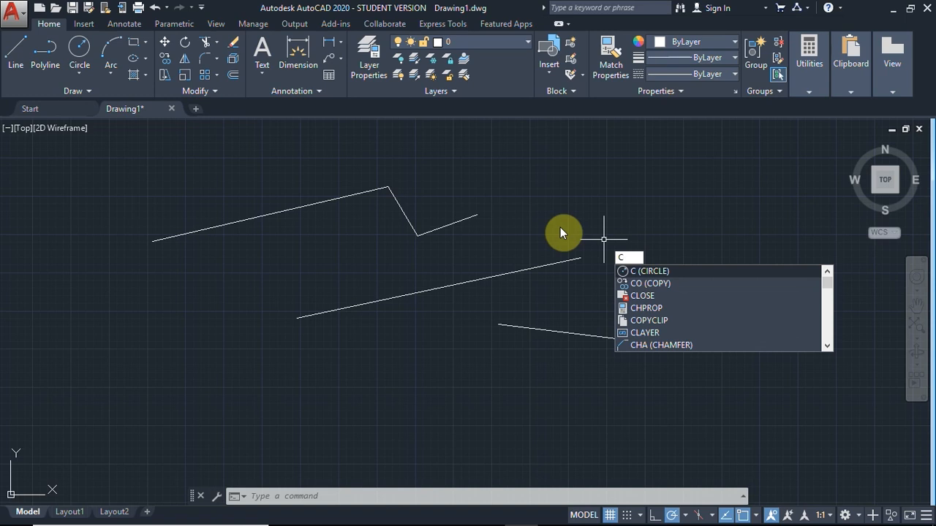
key("Return")
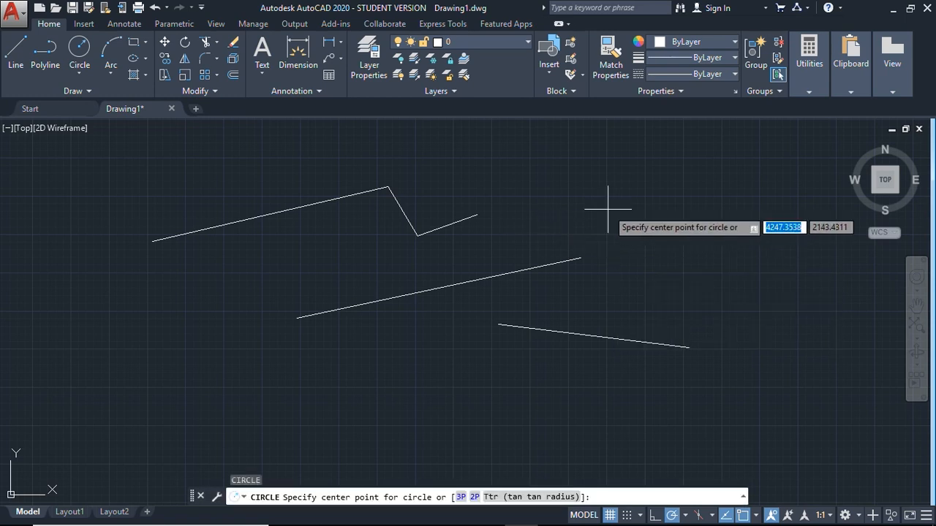
left_click(721, 198)
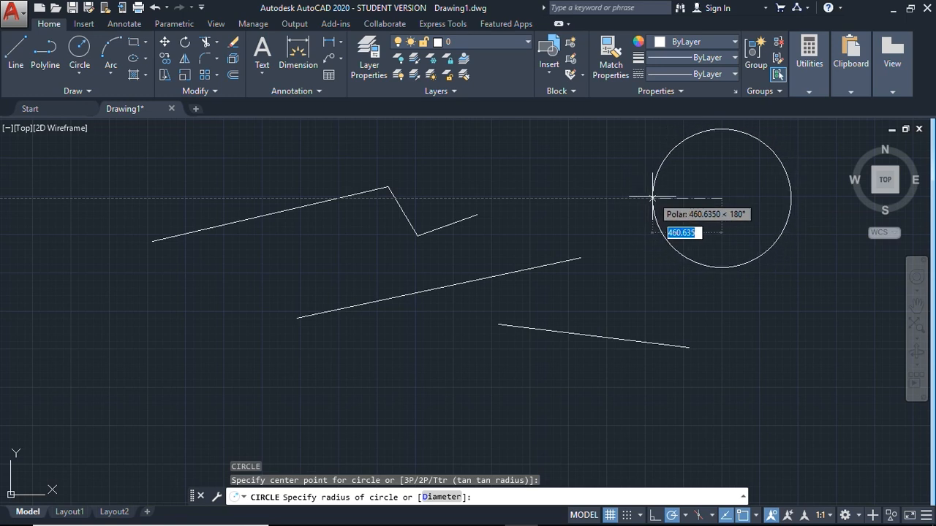
left_click(650, 195)
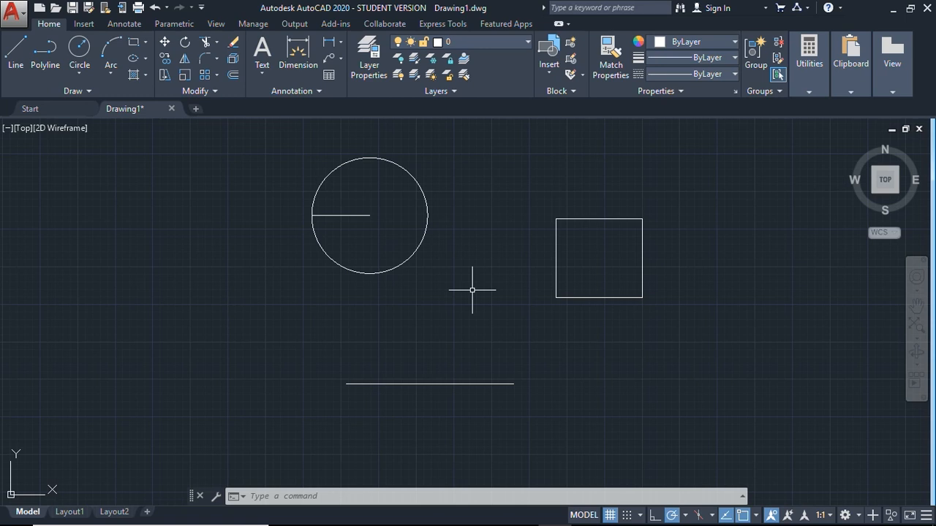
- Examine the circle with its radius line, the rectangle and the horizontal line at different magnifications
scroll(472, 290, "up", 2)
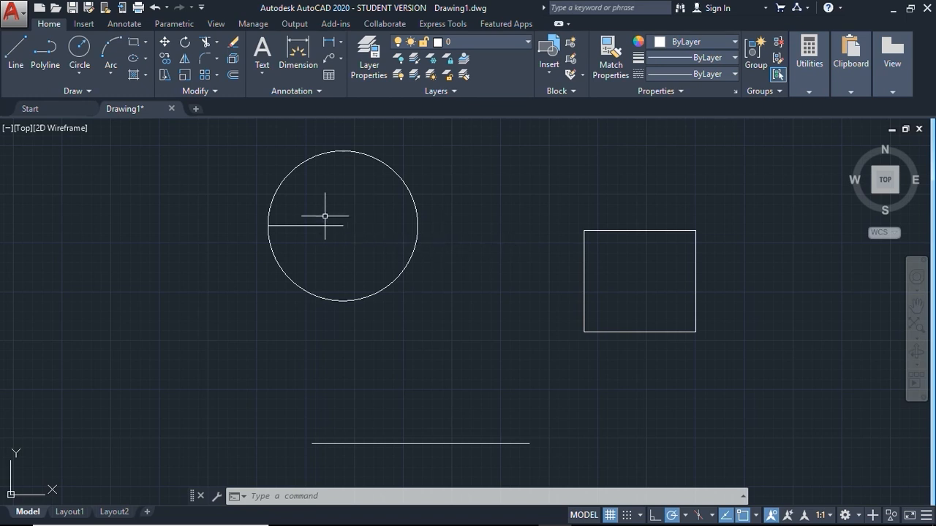
scroll(328, 212, "up", 2)
scroll(343, 223, "down", 2)
scroll(346, 227, "down", 2)
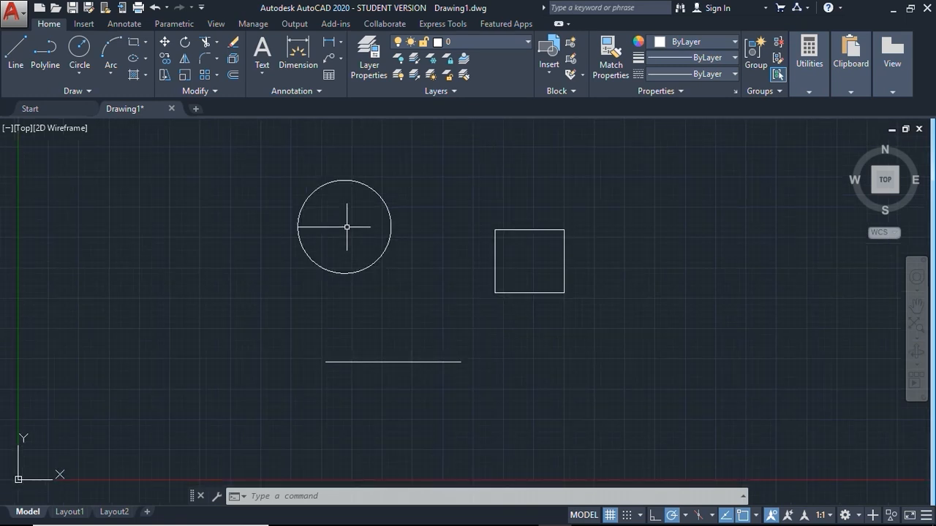
scroll(347, 227, "up", 5)
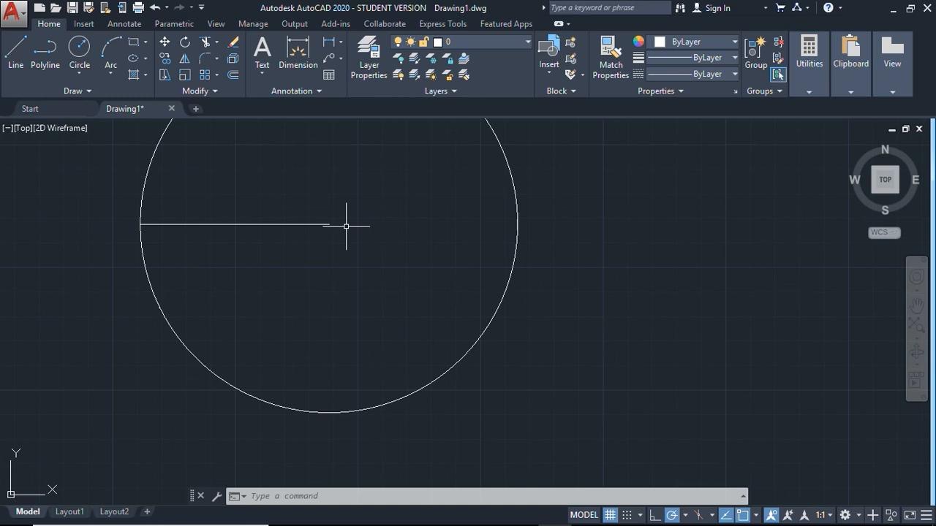
scroll(347, 227, "down", 4)
scroll(347, 226, "down", 2)
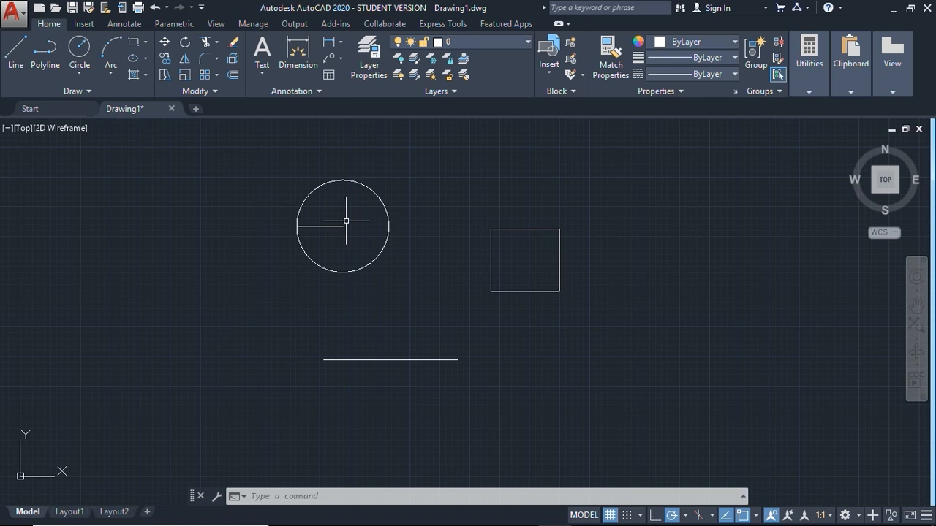
scroll(346, 220, "up", 8)
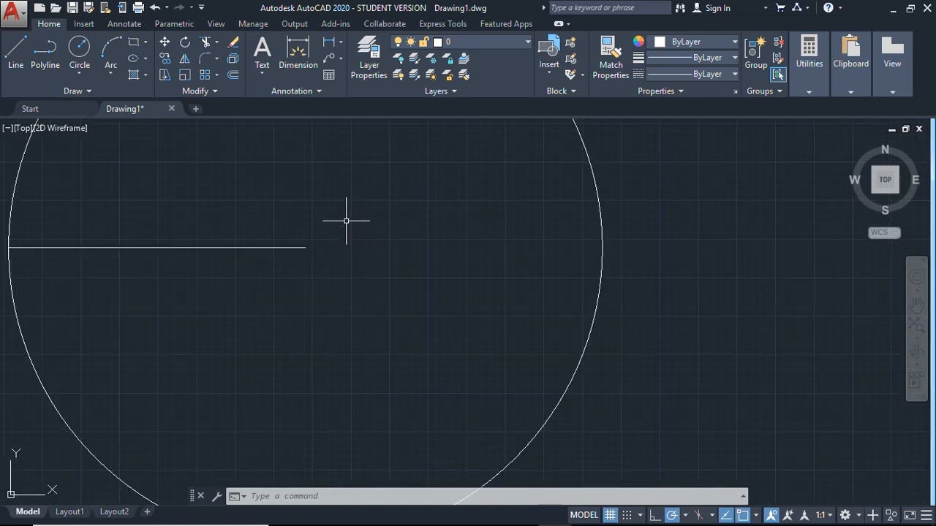
scroll(346, 220, "down", 6)
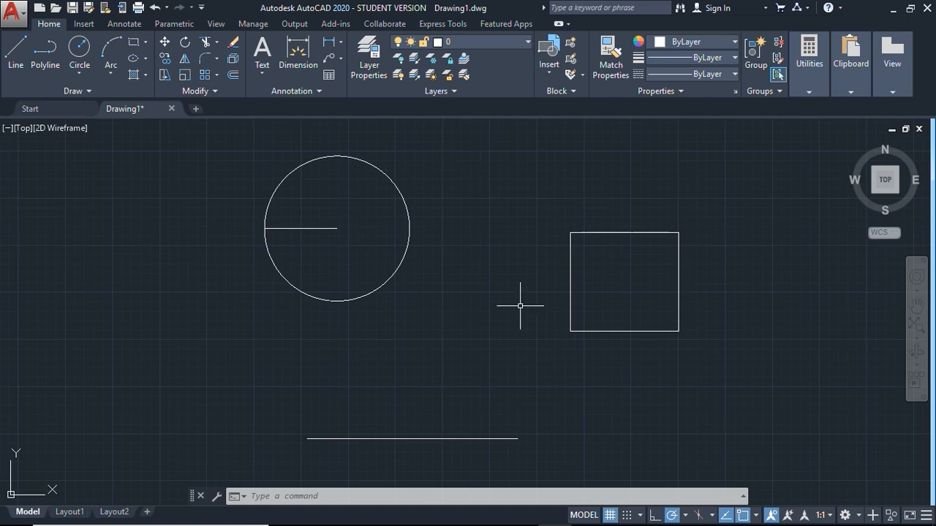
scroll(397, 443, "up", 6)
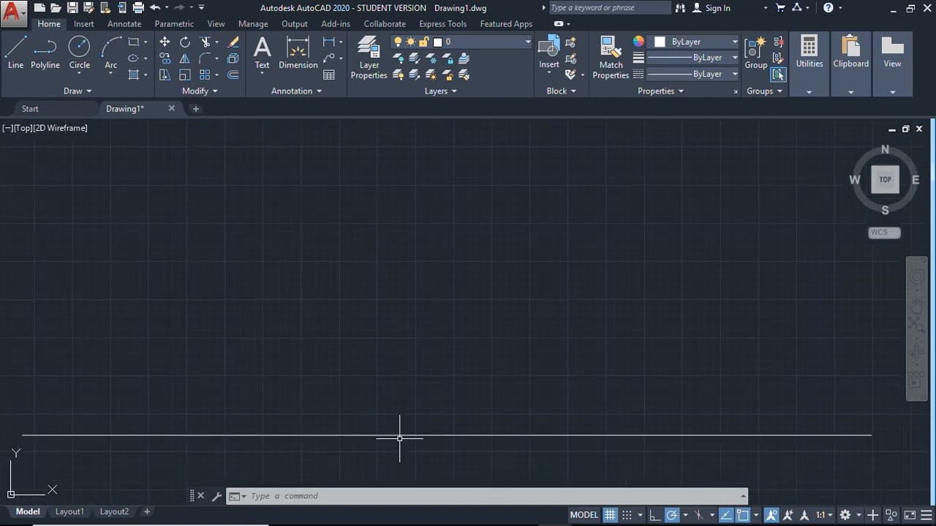
- Select the large circle, the horizontal line and all four sides of the rectangle one by one
scroll(399, 439, "down", 6)
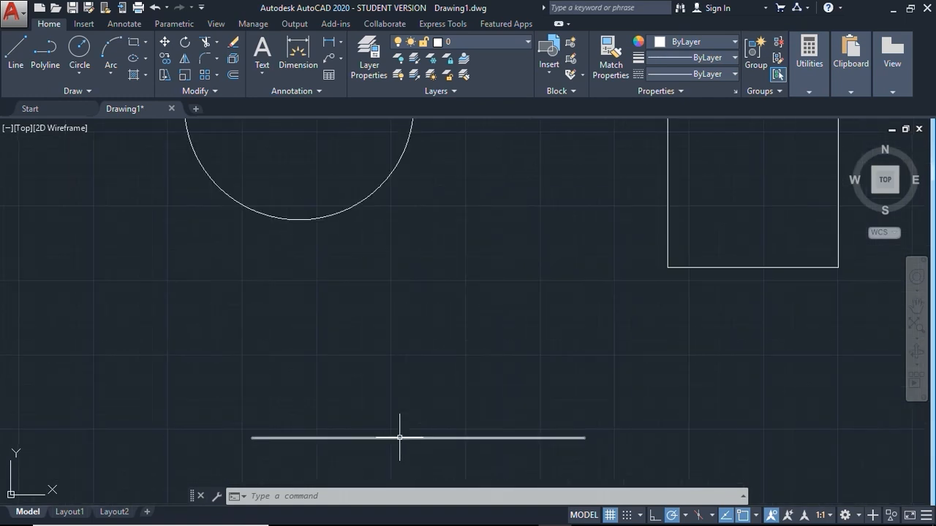
scroll(600, 294, "up", 2)
scroll(601, 294, "down", 2)
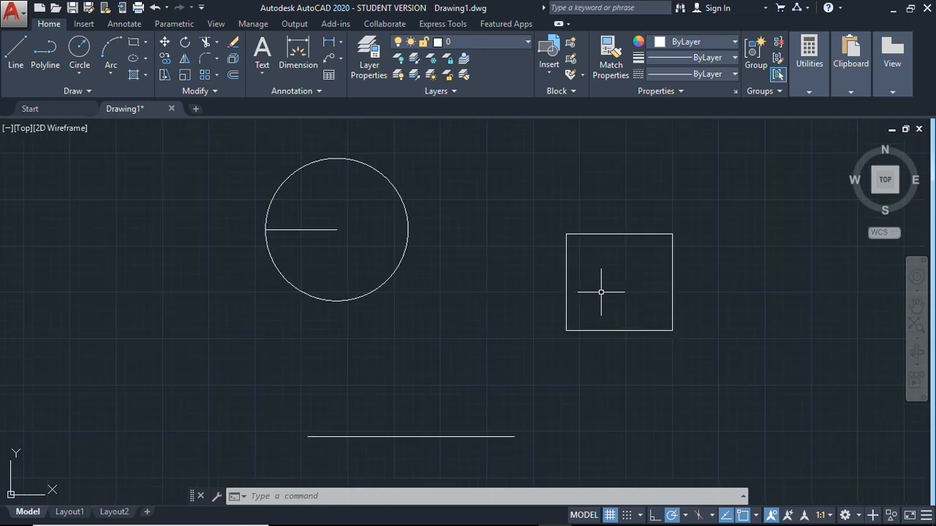
double_click(478, 324)
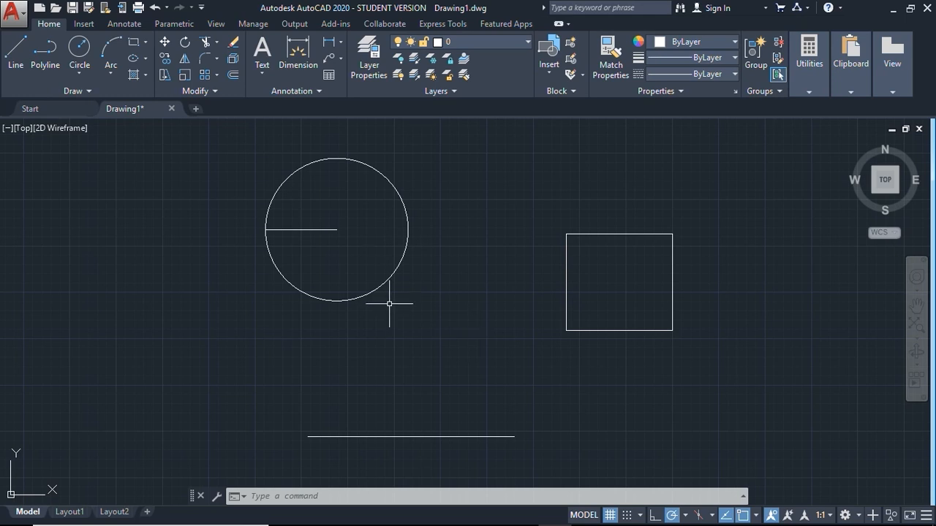
left_click(395, 272)
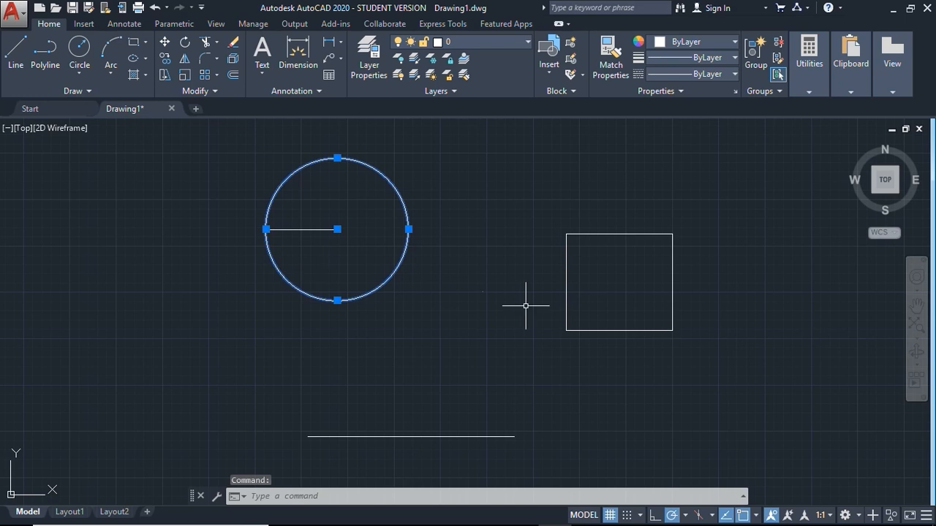
left_click(465, 437)
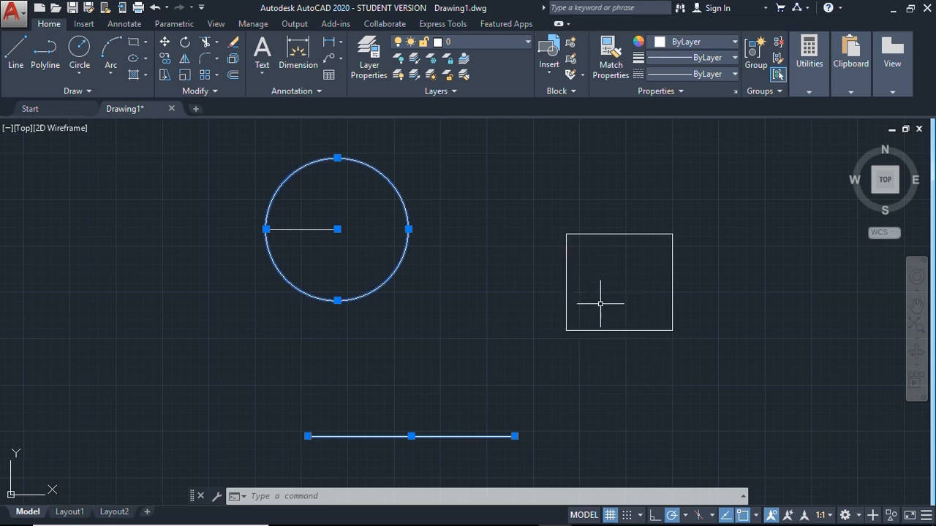
left_click(567, 284)
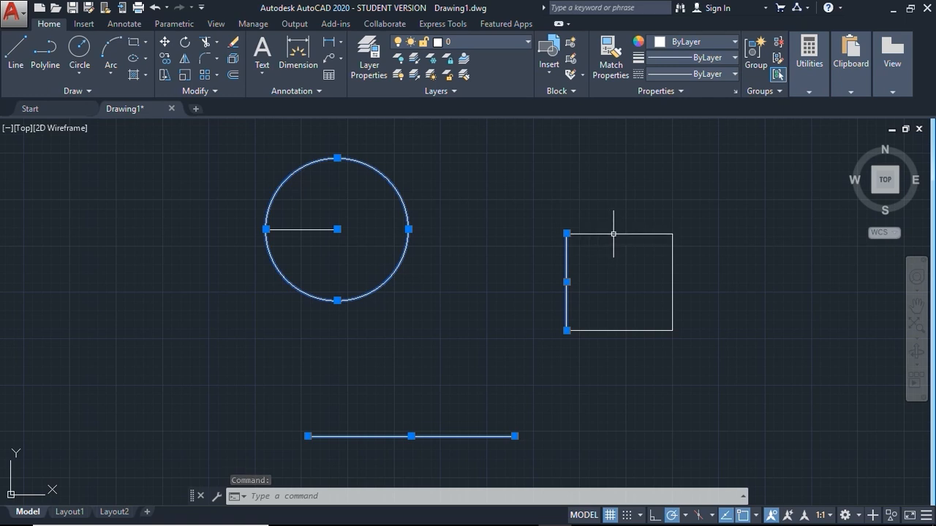
left_click(614, 234)
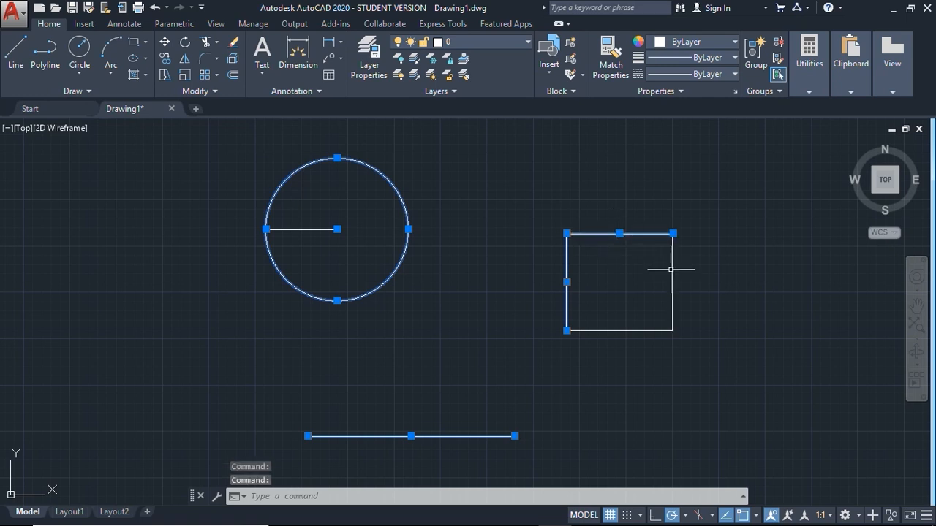
left_click(671, 270)
left_click(643, 331)
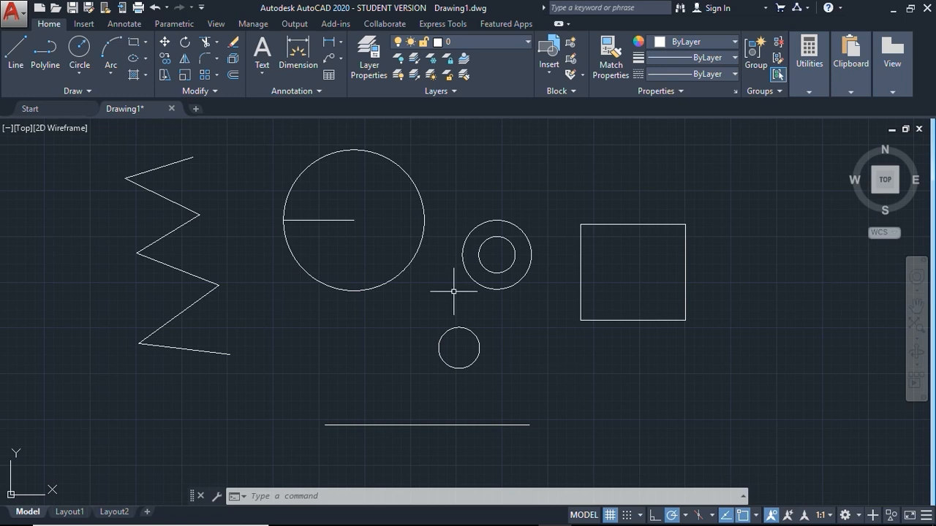
- Select the upper four segments of the zigzag individually and clear the selection
left_click(178, 162)
left_click(164, 196)
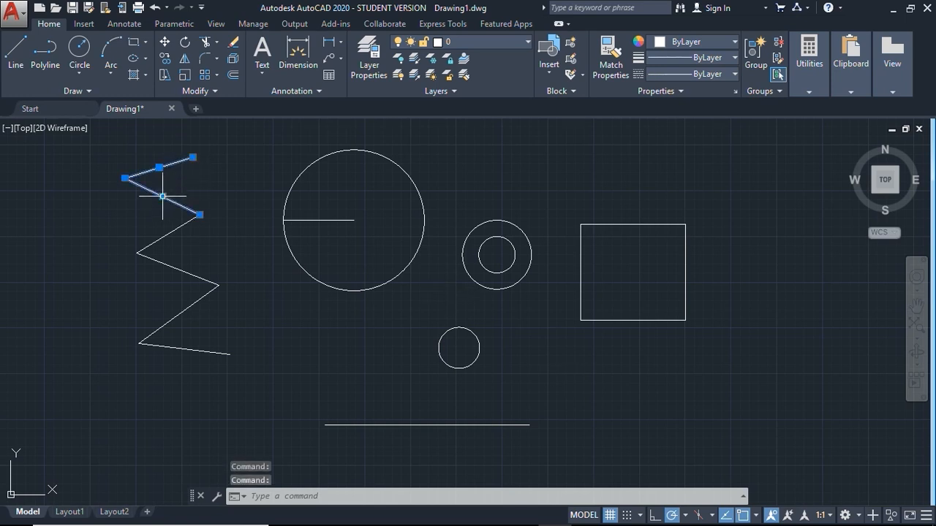
left_click(184, 227)
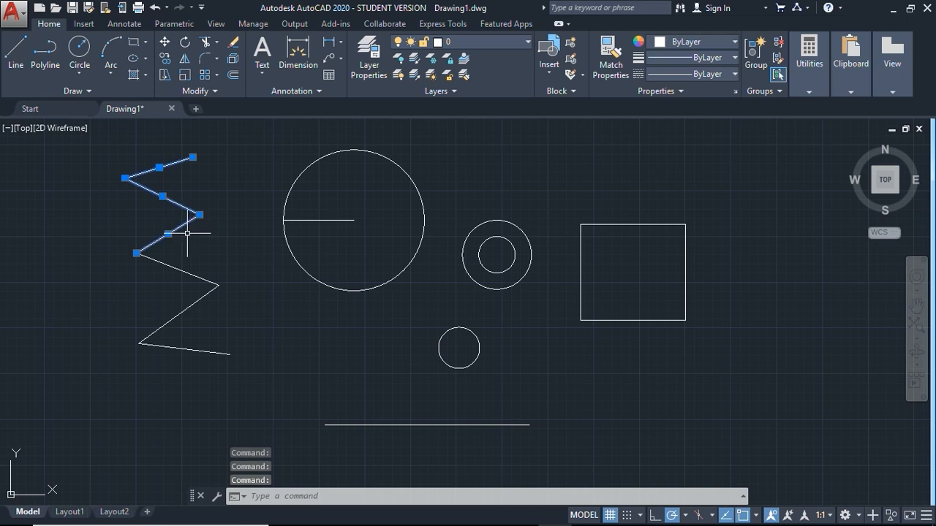
left_click(196, 275)
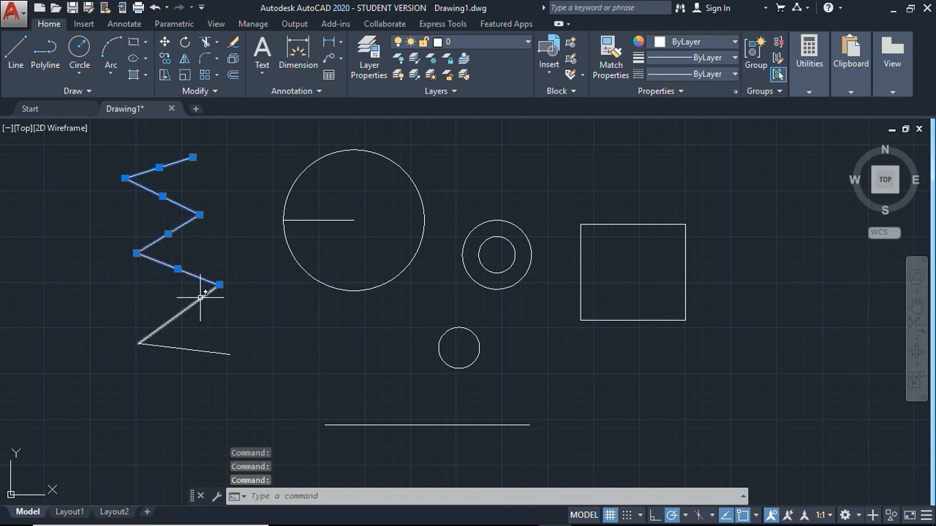
key("Escape")
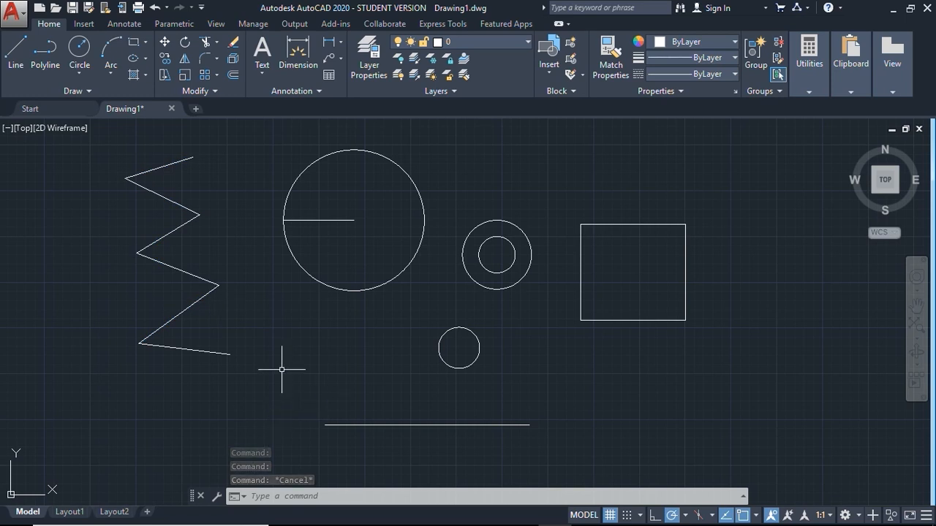
- Select the horizontal line by enclosing it completely in a left-to-right window selection, and clear the selection
left_click(260, 391)
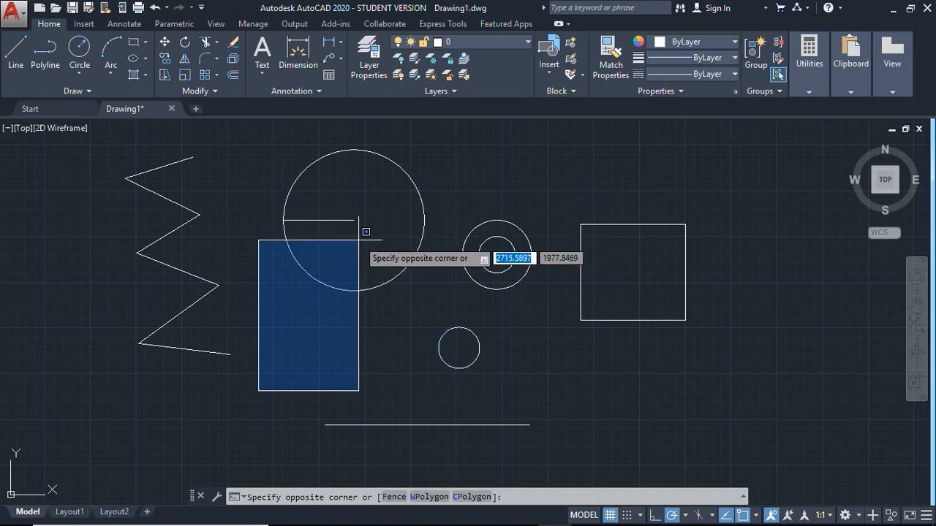
key("Escape")
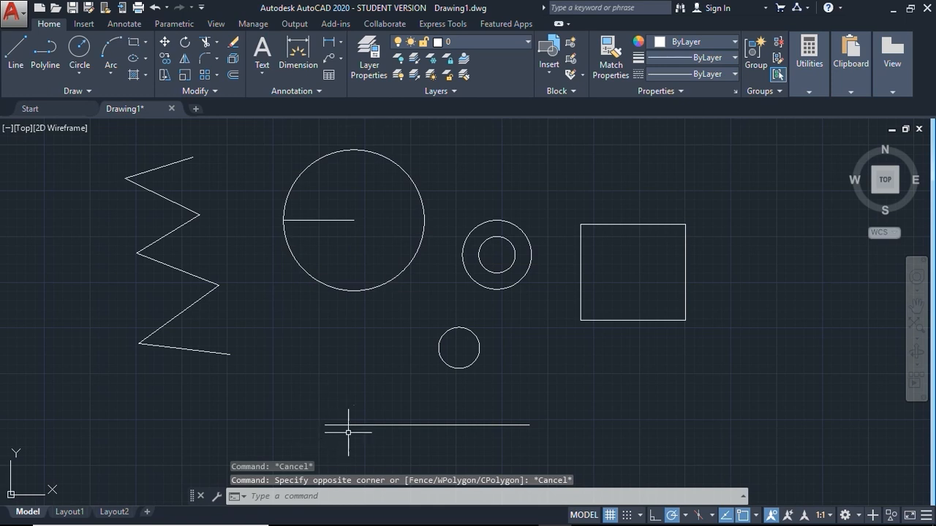
scroll(388, 450, "down", 2)
scroll(388, 450, "up", 4)
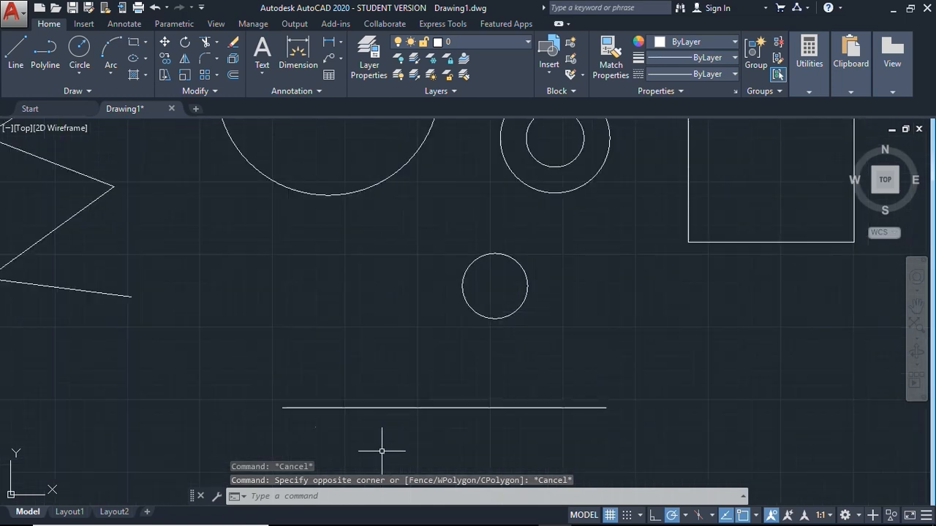
left_click(257, 446)
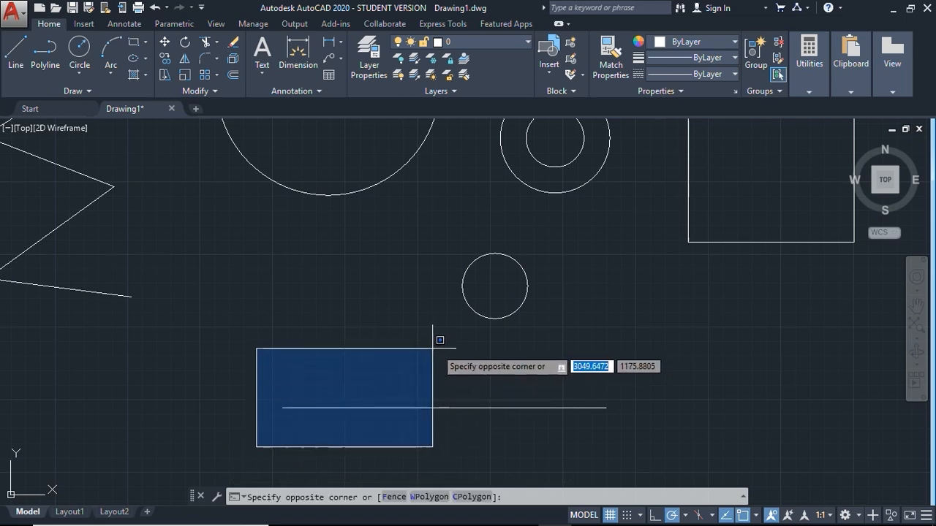
left_click(616, 324)
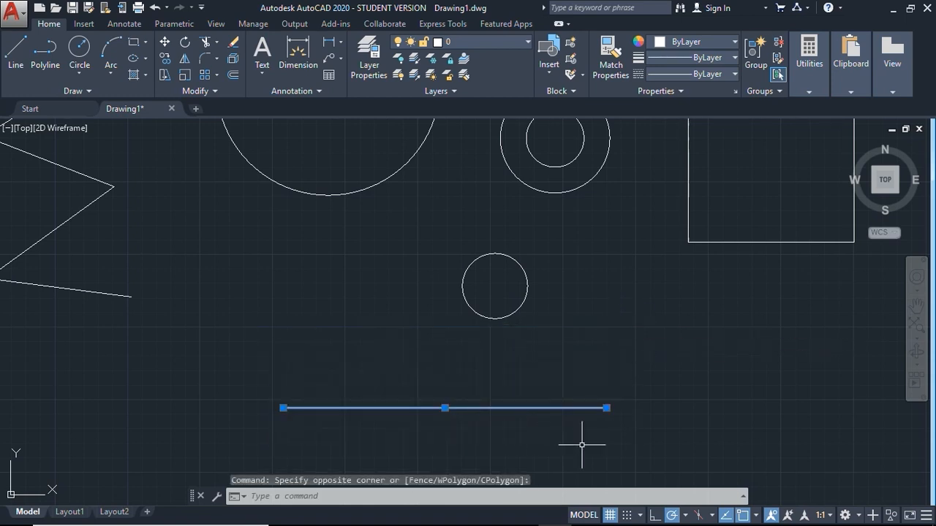
key("Escape")
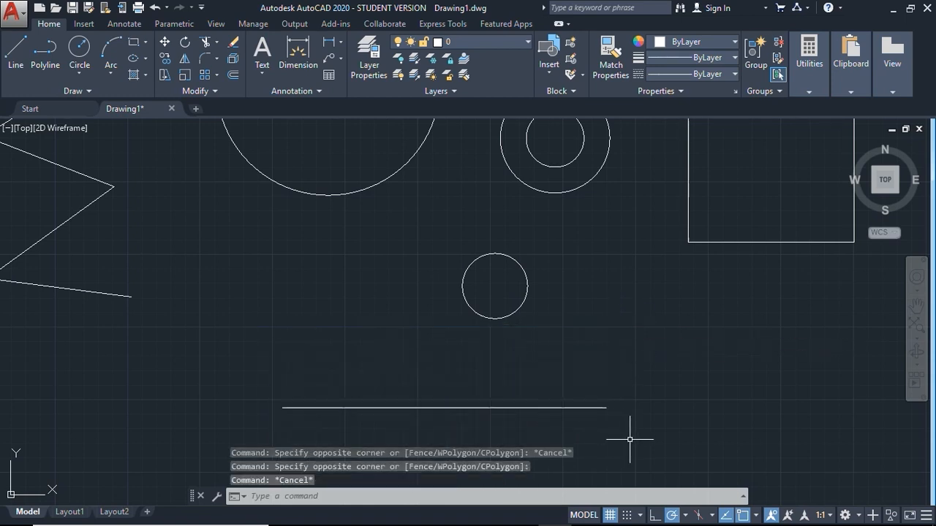
- Select the horizontal line with a right-to-left crossing window over only its right end, and clear the selection
left_click(683, 441)
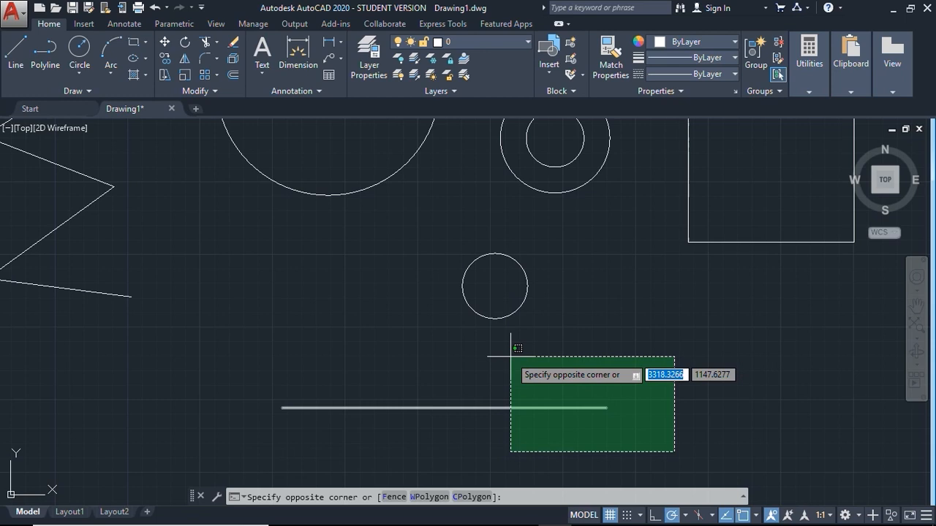
left_click(510, 357)
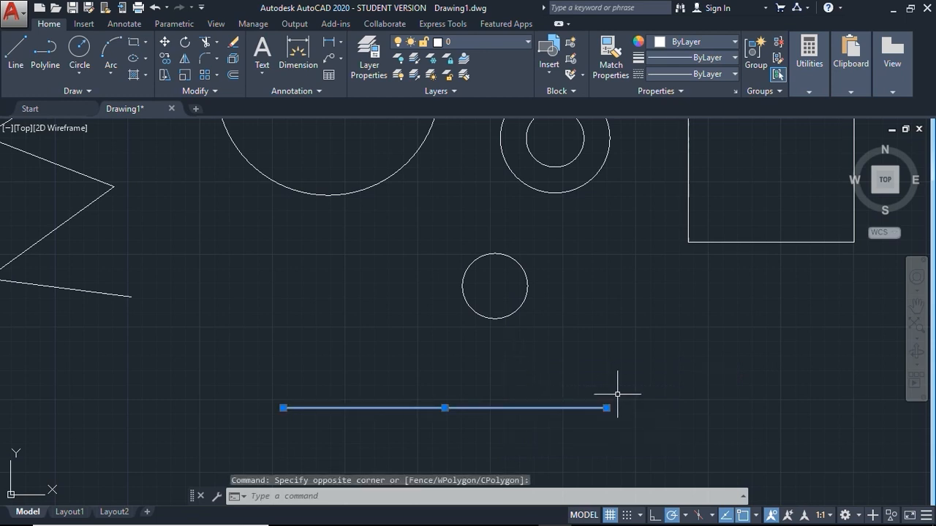
key("Escape")
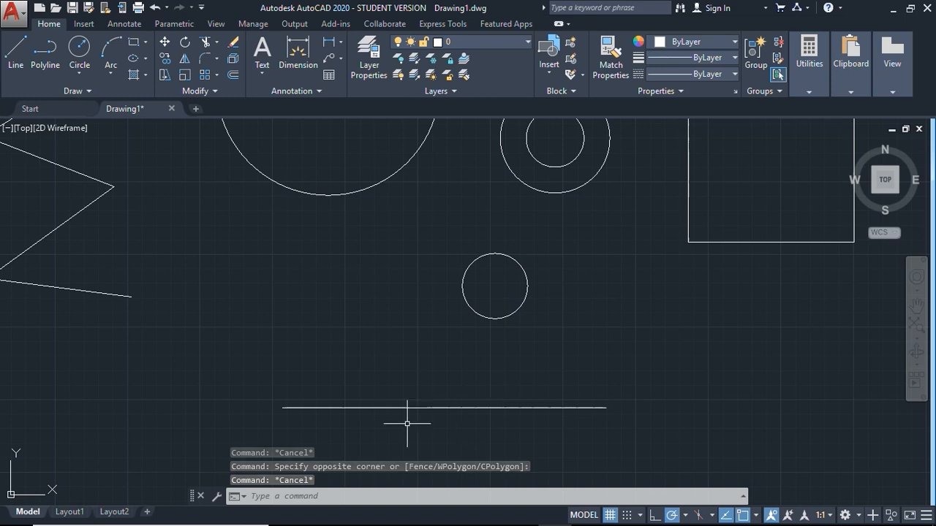
- Repeat both selection methods on the horizontal line, first an enclosing window and second a crossing window, clearing the selection after each
left_click(244, 436)
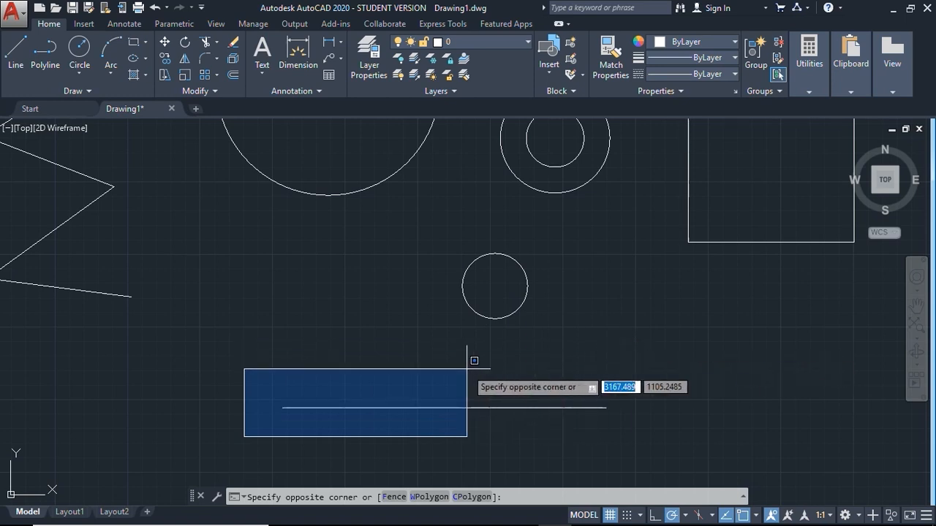
left_click(623, 364)
key("Escape")
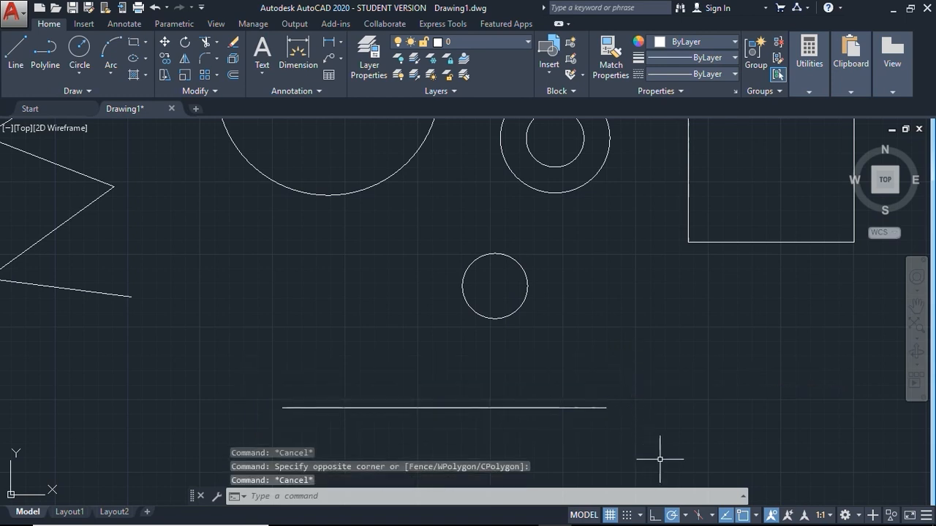
left_click(661, 455)
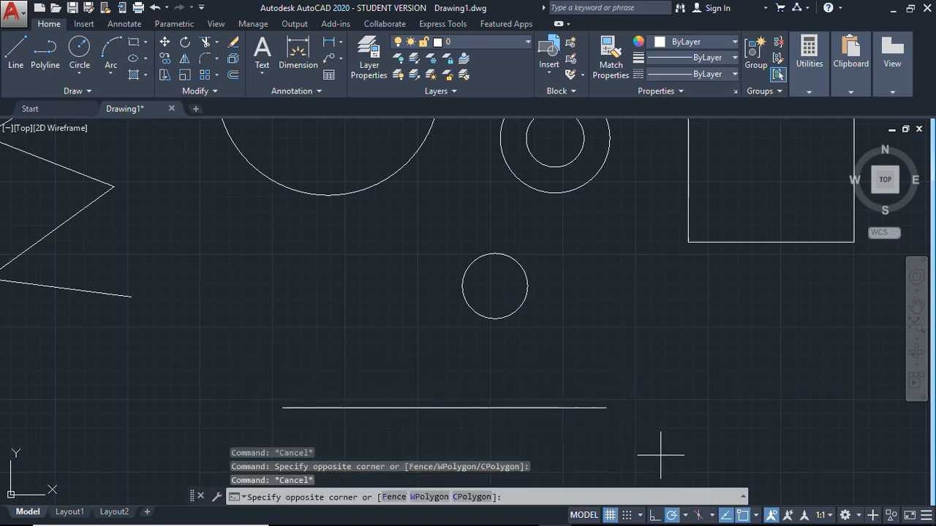
left_click(570, 360)
key("Escape")
- Window-select from above the zigzag to below the rectangle, leaving the rectangle's right side outside, and clear the selection
scroll(464, 357, "up", 3)
scroll(464, 358, "down", 5)
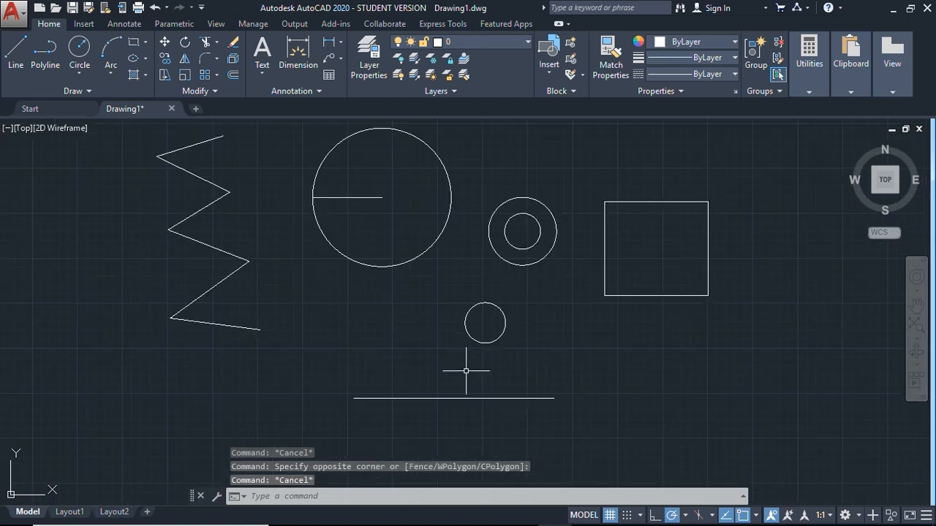
left_click(126, 128)
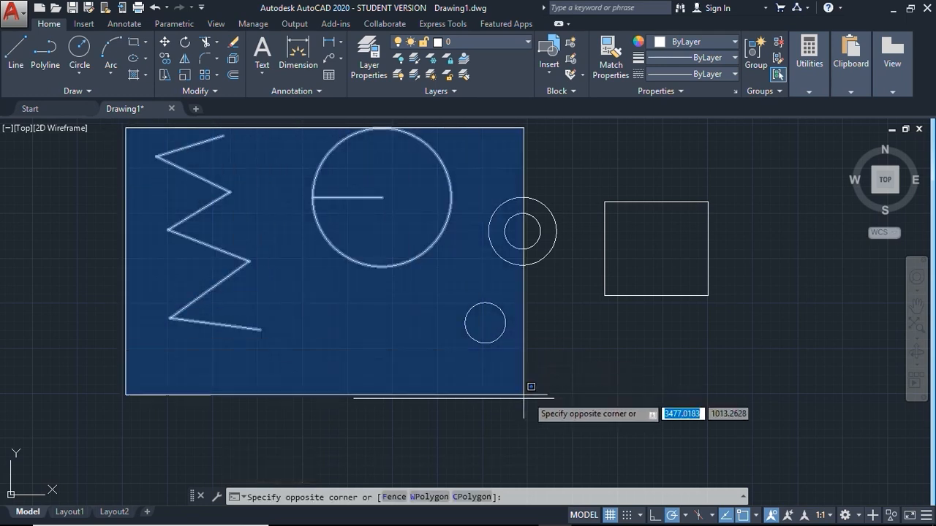
left_click(682, 428)
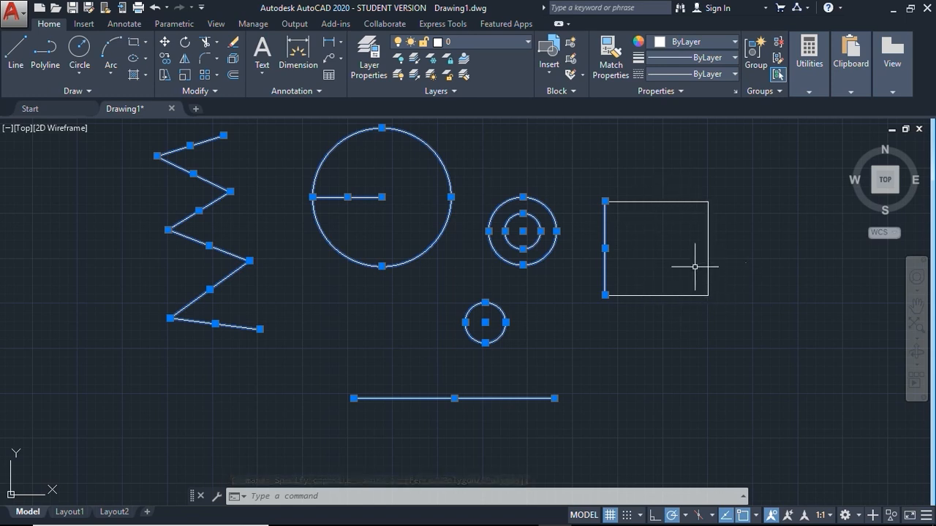
key("Escape")
- Try to window-select every object from above the zigzag to beyond the rectangle's lower right, and clear the selection
left_click(129, 129)
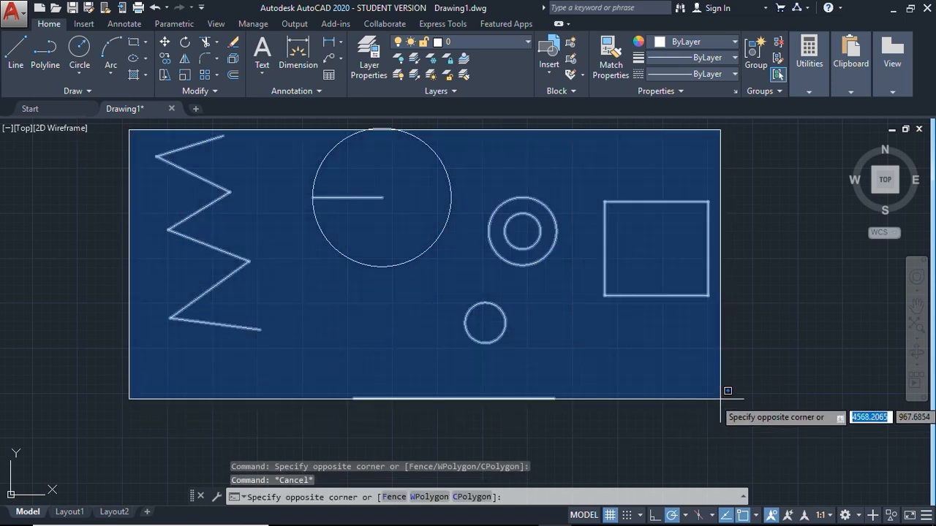
left_click(781, 448)
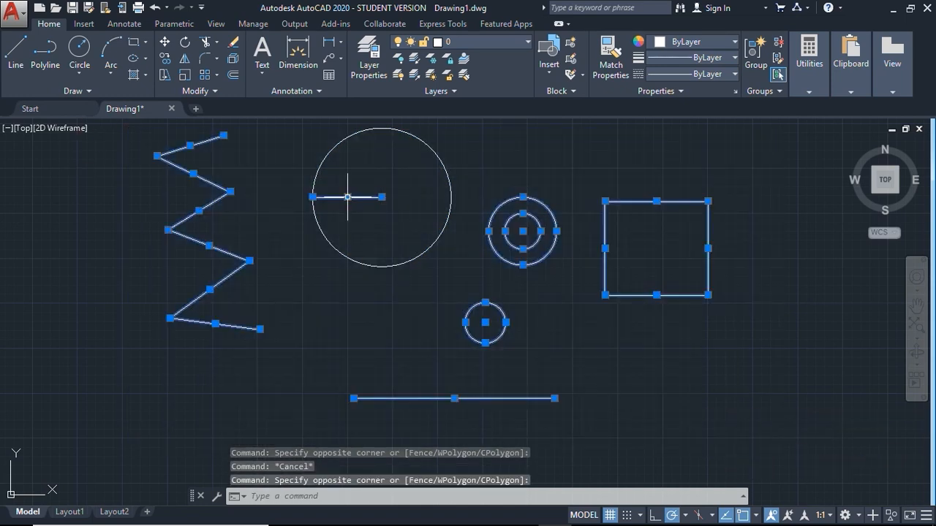
scroll(377, 223, "down", 2)
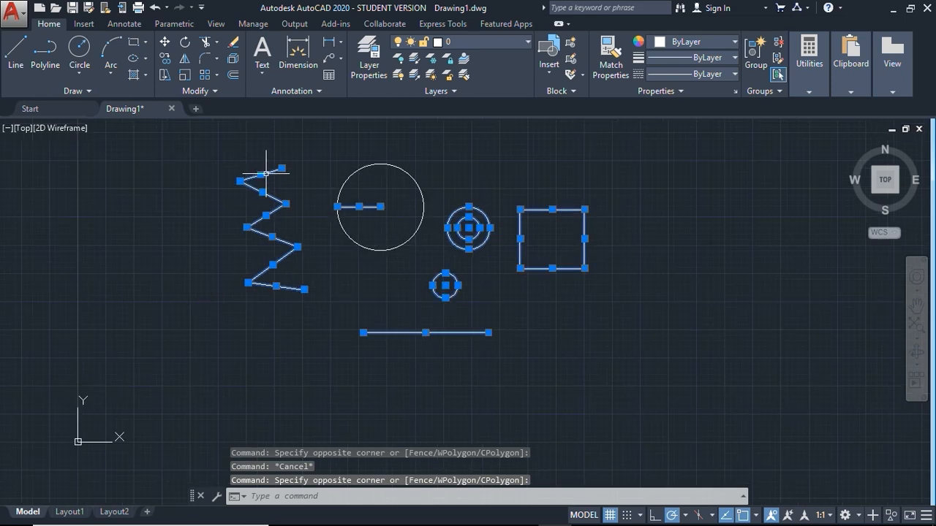
key("Escape")
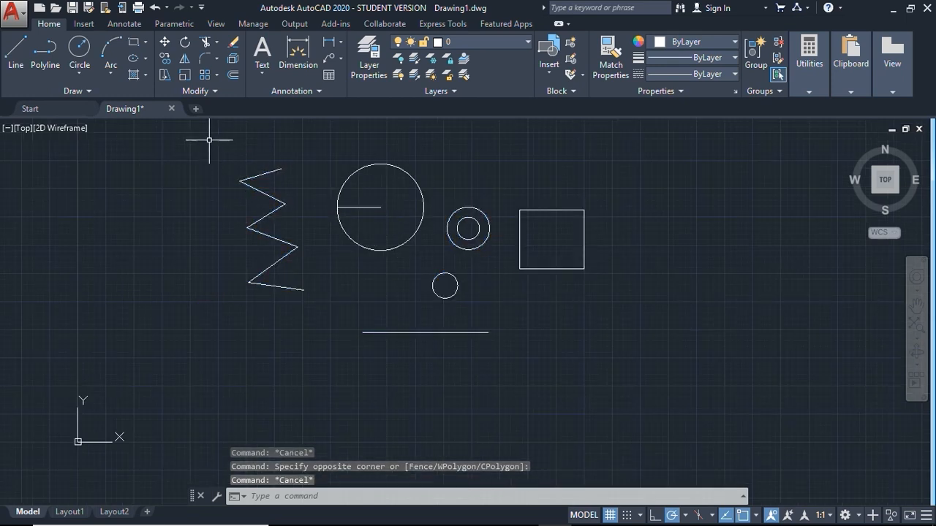
- Select all objects with a window that fully encloses the drawing with room around it, and clear the selection
left_click(209, 140)
left_click(665, 389)
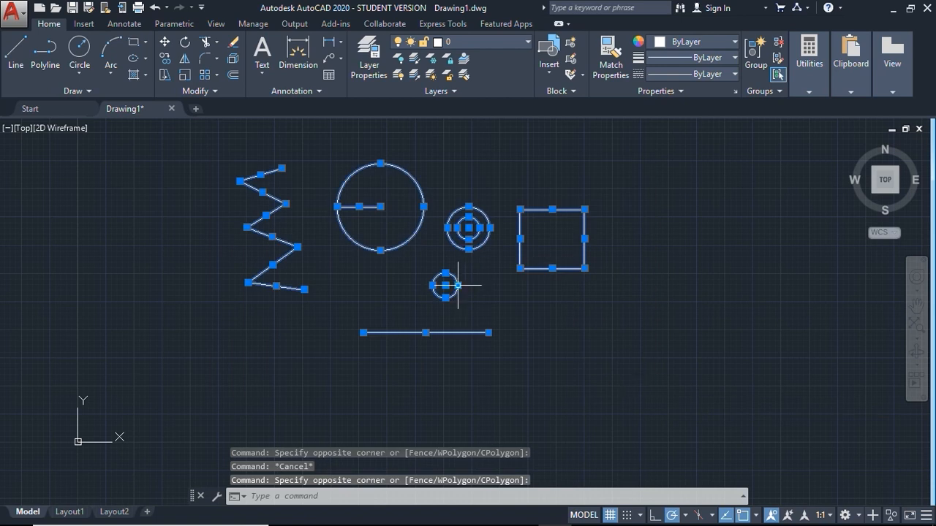
scroll(458, 282, "up", 2)
scroll(376, 224, "down", 2)
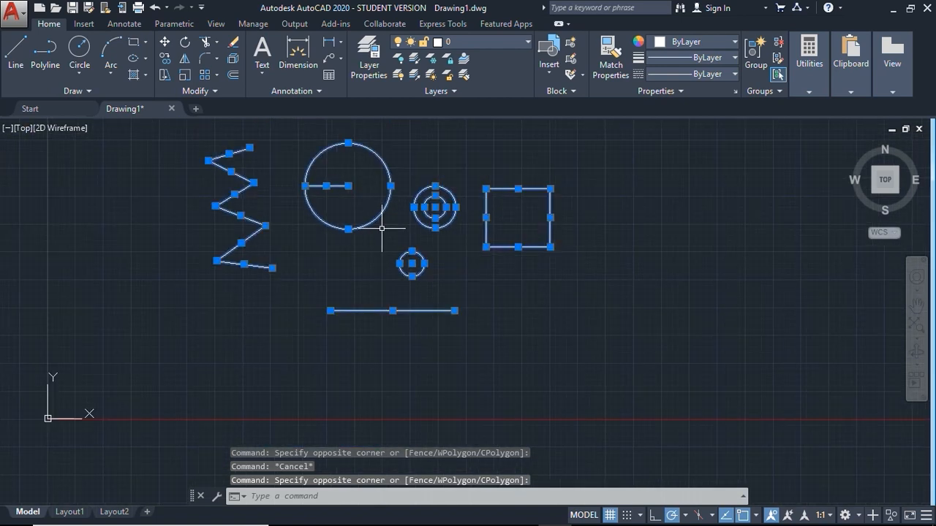
key("Escape")
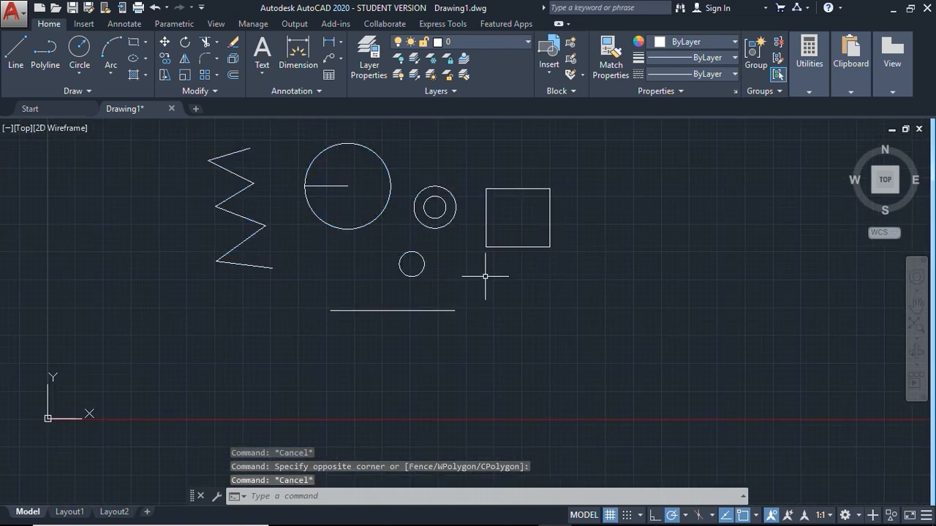
- Select all objects with a crossing window from below the rectangle's lower right to above the zigzag, and clear the selection
left_click(625, 340)
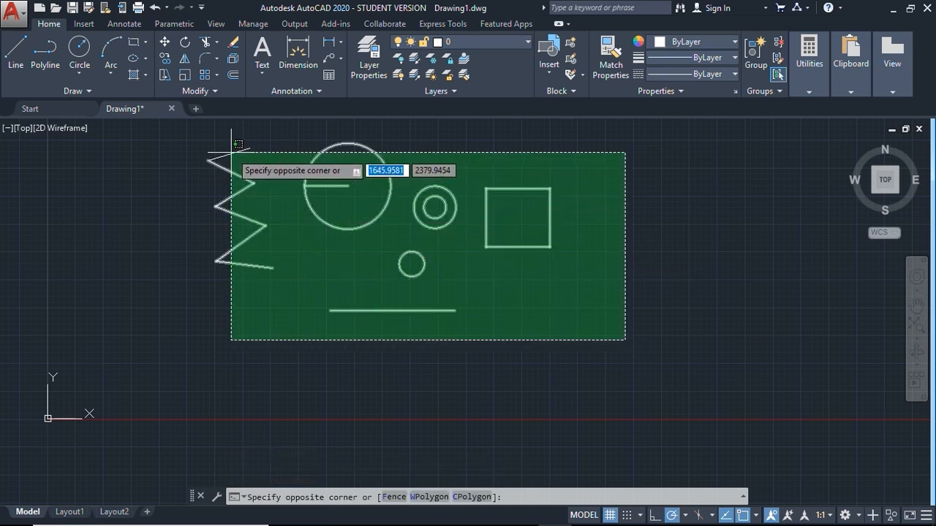
left_click(209, 144)
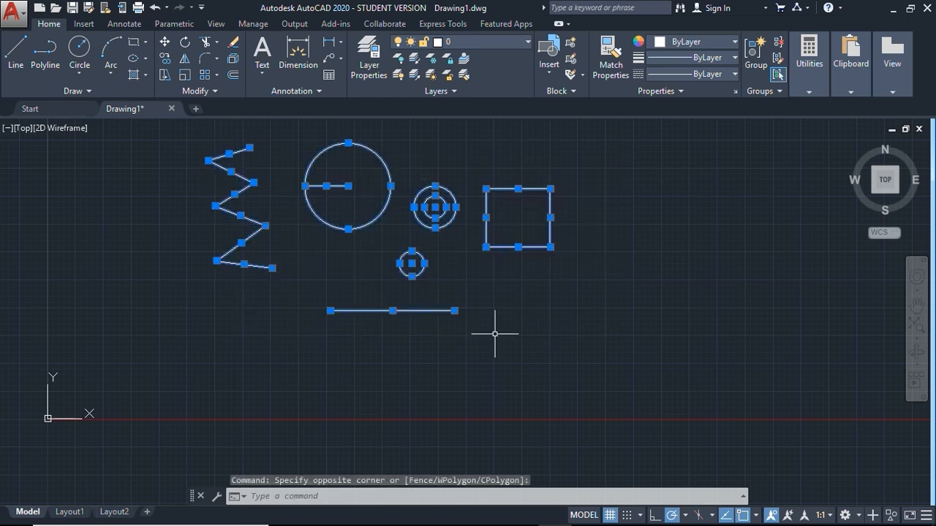
key("Escape")
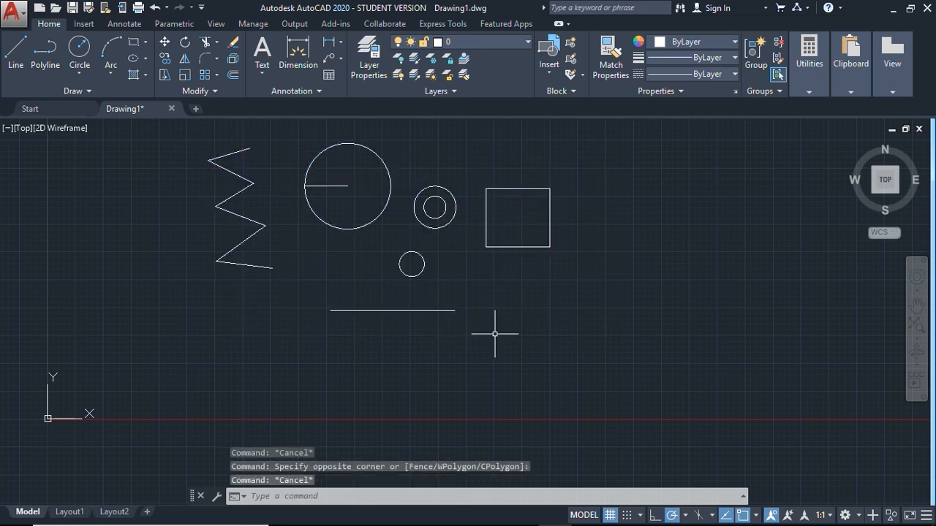
- Select the horizontal line with an enclosing window, repeat with a crossing window over only its right end, and clear the selection each time
left_click(292, 342)
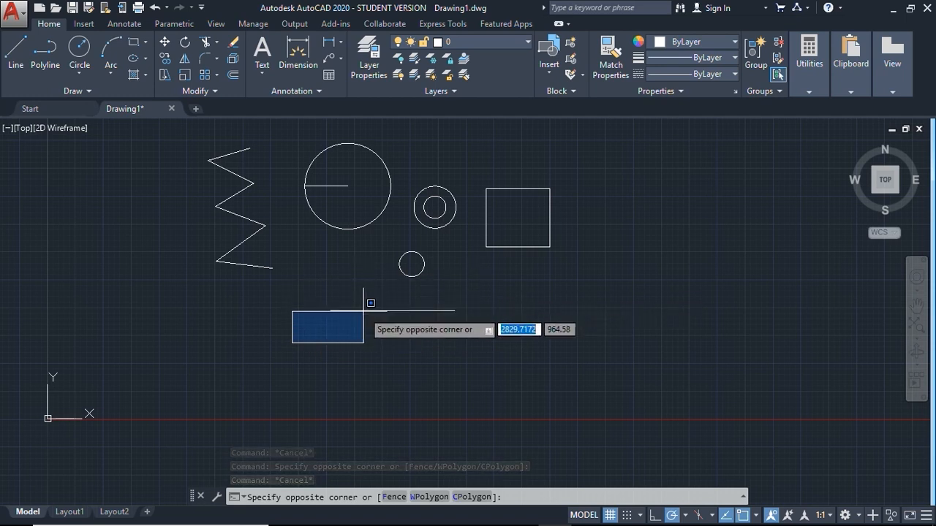
left_click(484, 289)
key("Escape")
left_click(495, 348)
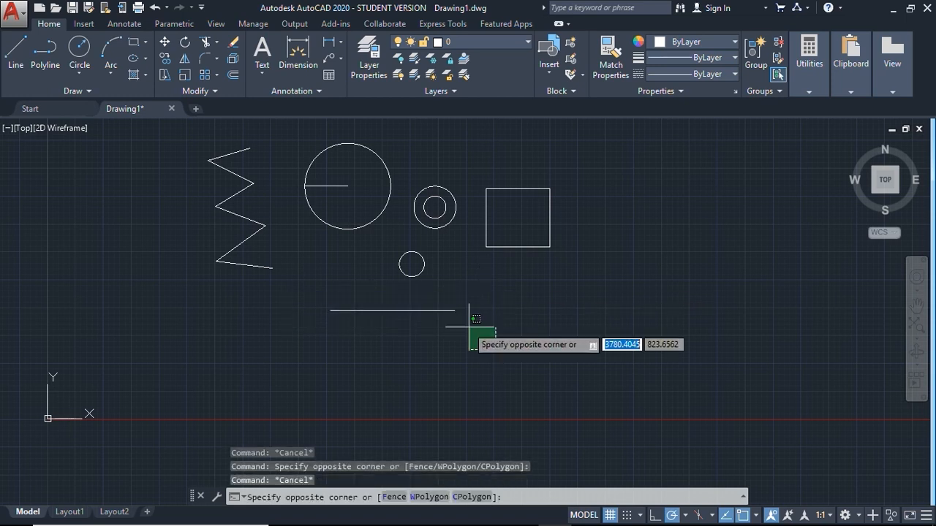
left_click(428, 295)
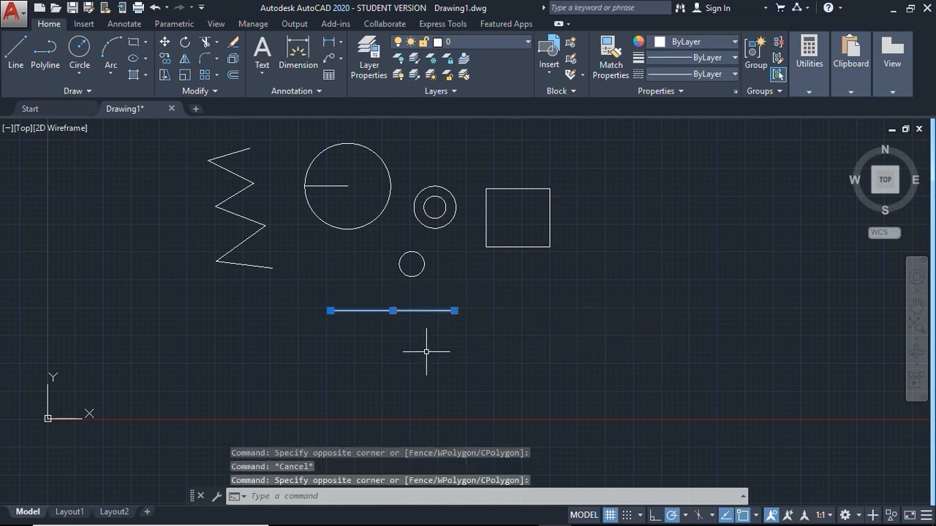
key("Escape")
- Examine the shortcut options offered in empty drawing space with nothing selected, and dismiss them
scroll(292, 233, "up", 2)
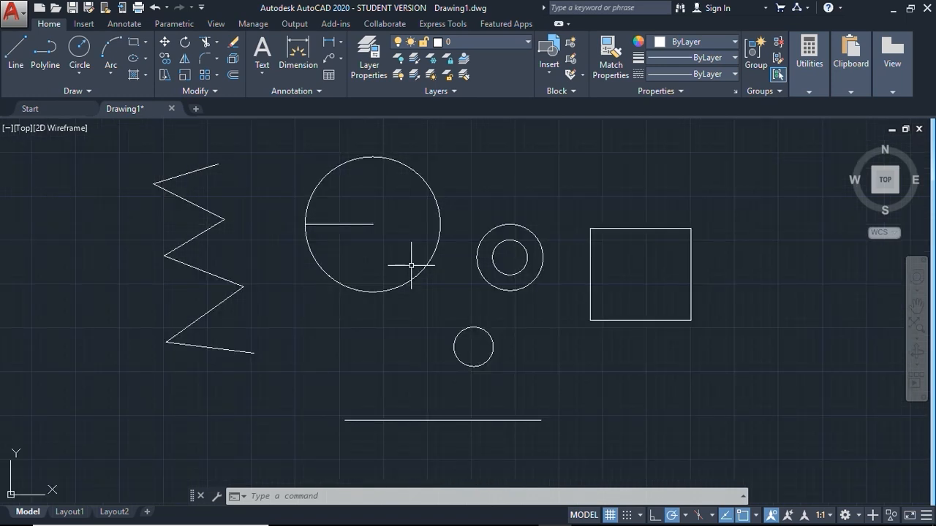
scroll(462, 312, "up", 5)
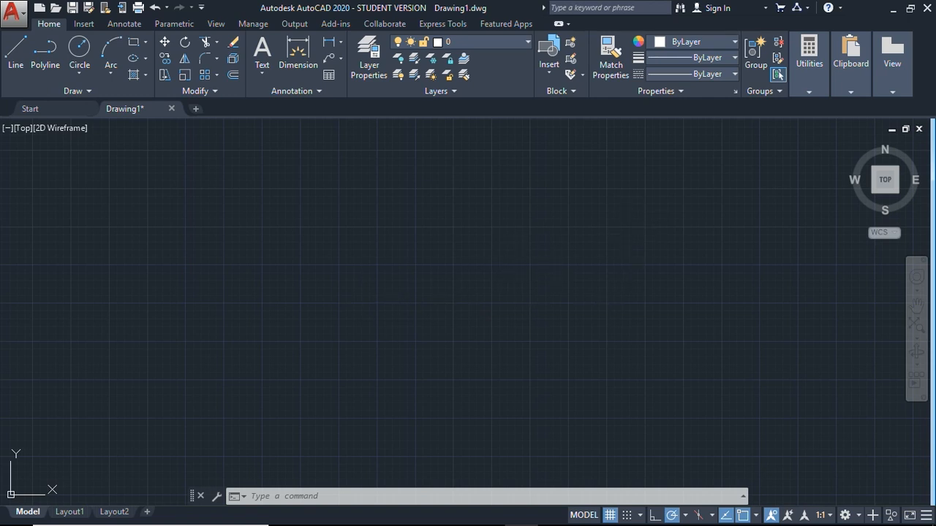
right_click(629, 234)
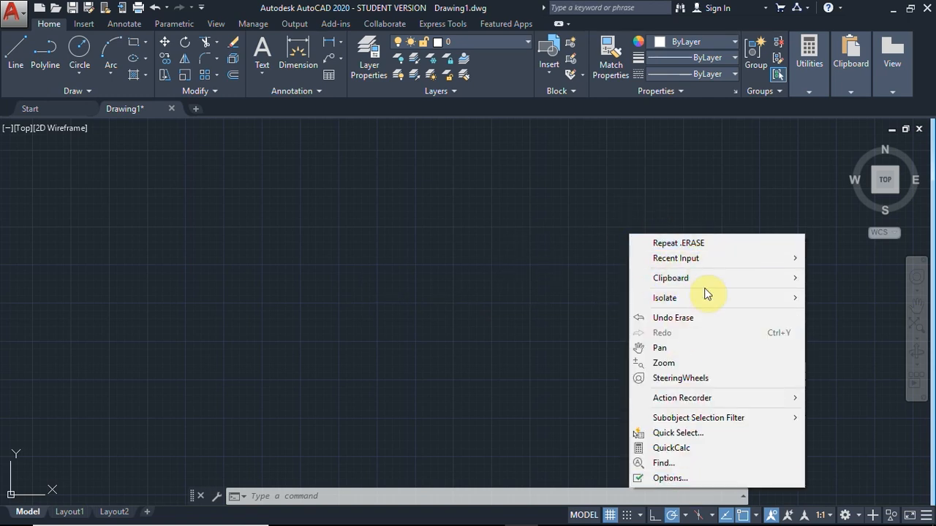
left_click(373, 241)
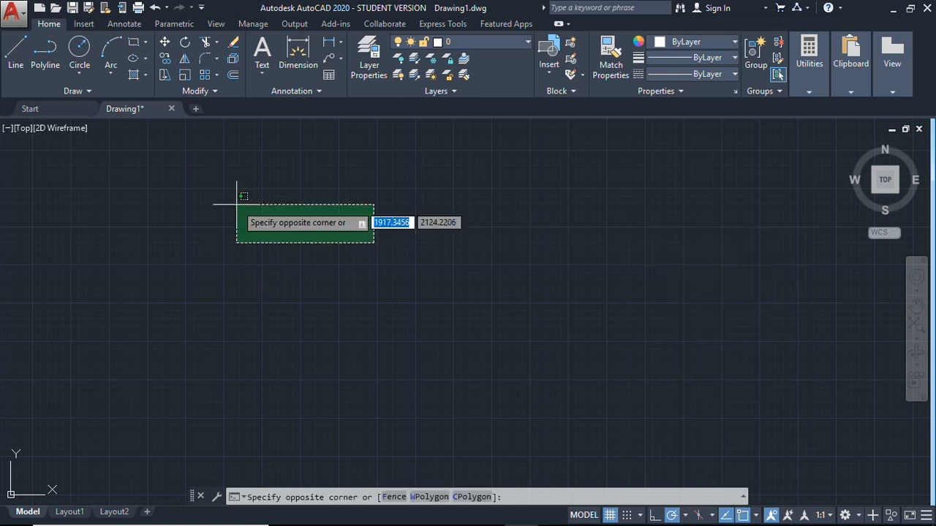
left_click(105, 139)
- Draw a circle with a radius of about 335 in the upper middle of the empty drawing area
left_click(79, 52)
left_click(479, 191)
left_click(428, 192)
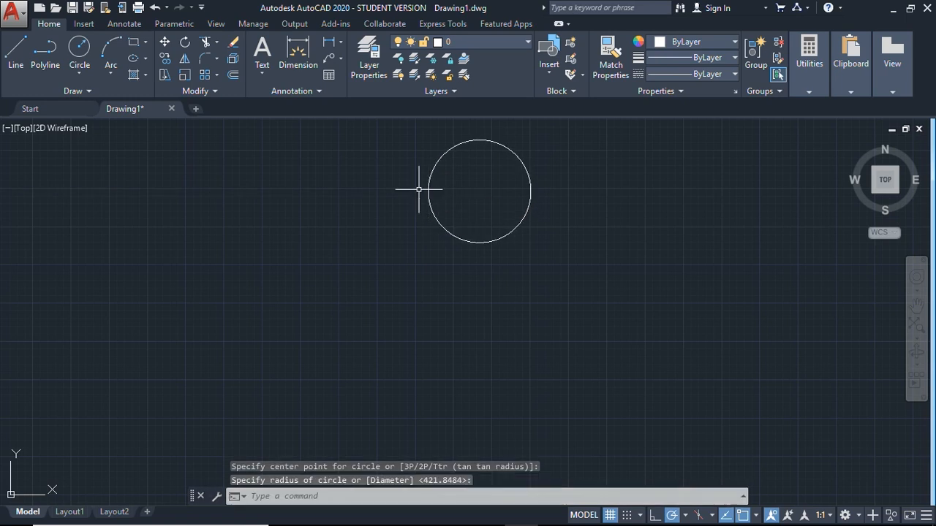
- Draw a horizontal line below the circle, starting under its left edge and ending beyond its right edge
left_click(16, 54)
left_click(428, 350)
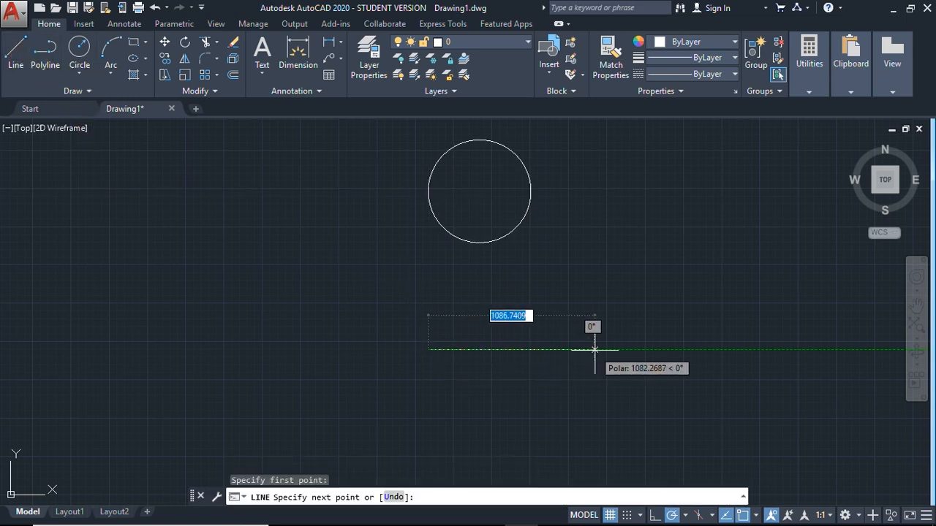
left_click(578, 350)
key("Escape")
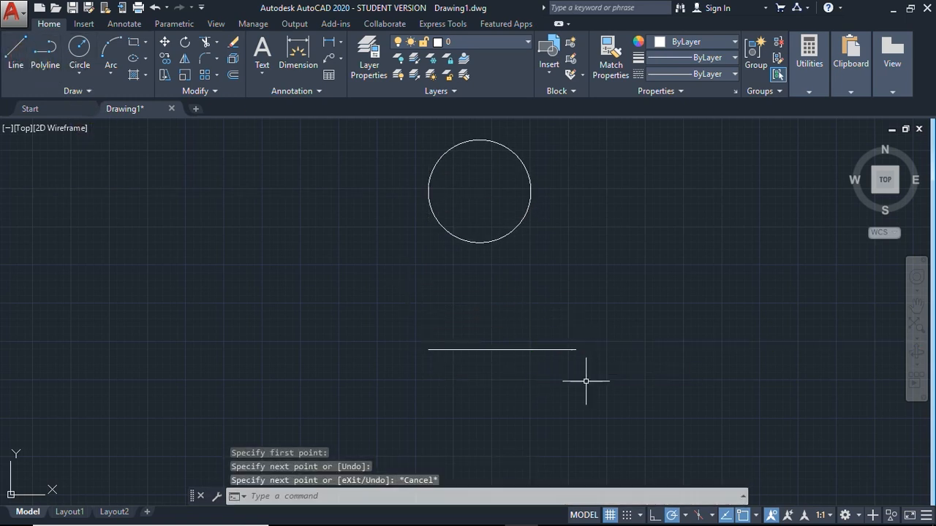
- Examine the circle's properties including its full geometry, deselect it, and view the shortcut options available with nothing selected
left_click(503, 236)
right_click(504, 236)
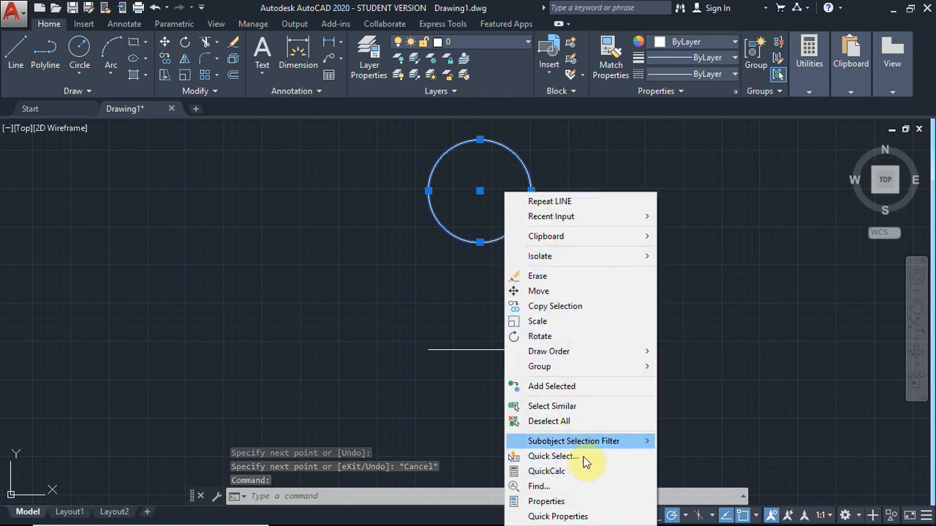
left_click(576, 503)
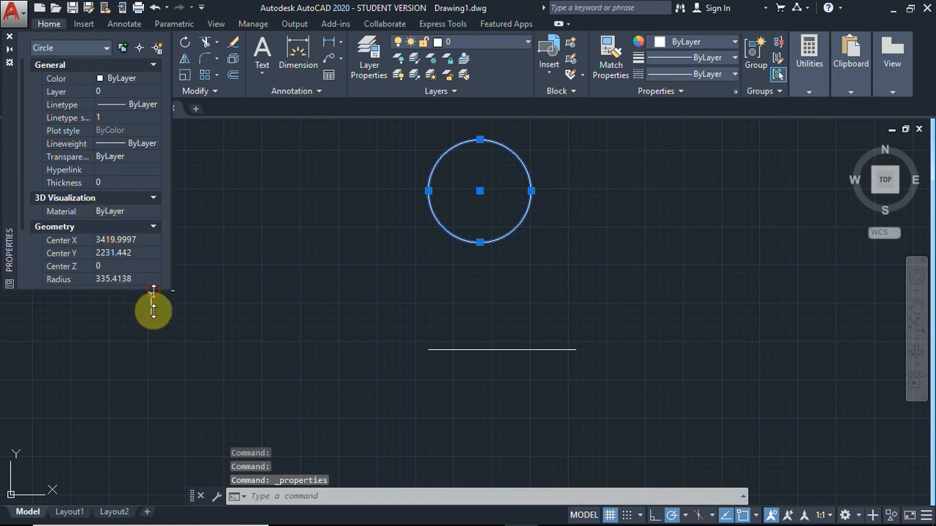
left_click_drag(153, 291, 163, 355)
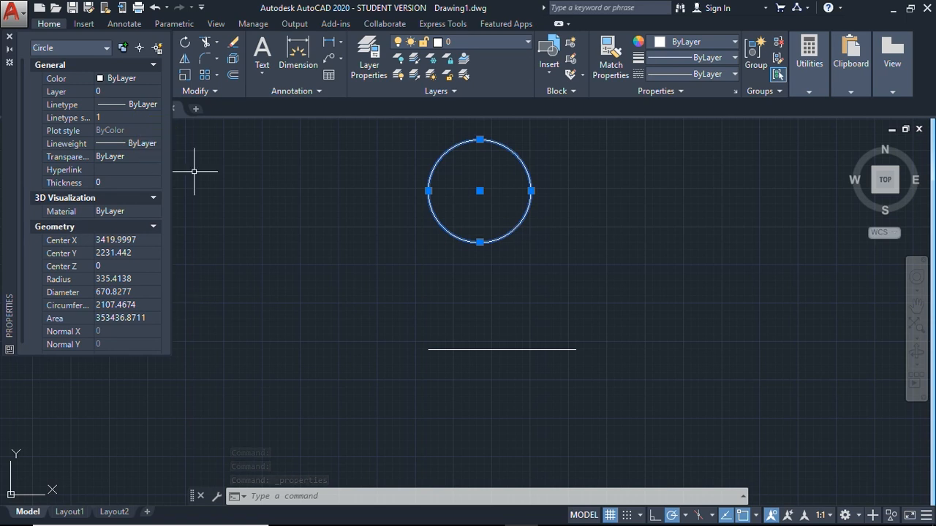
left_click(10, 38)
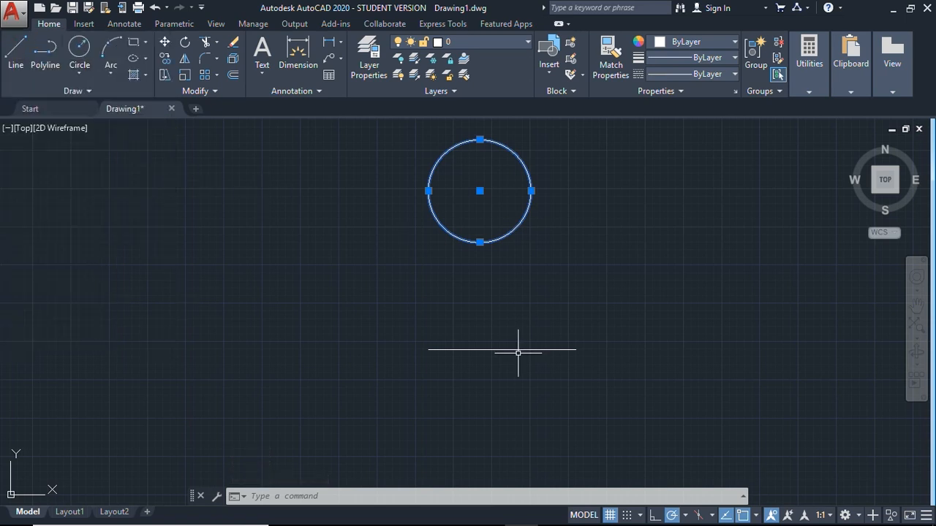
key("Escape")
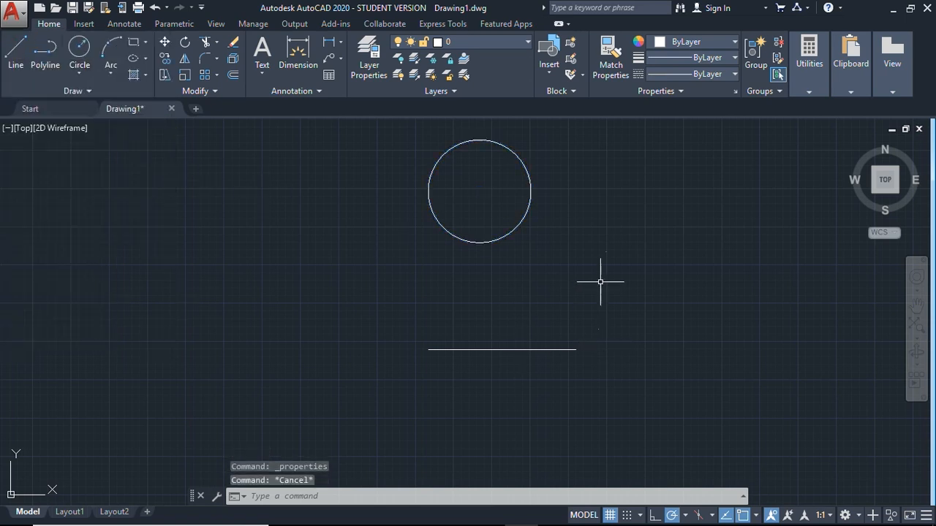
right_click(625, 227)
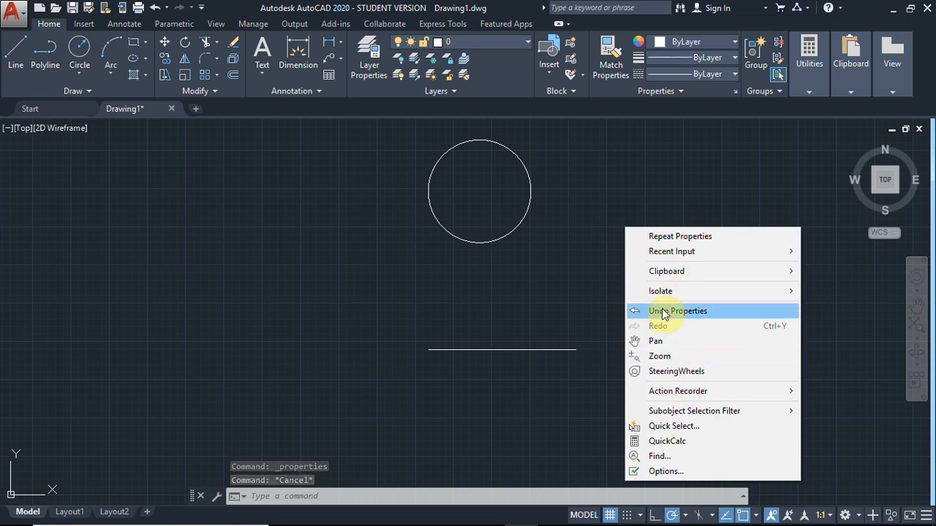
left_click(562, 362)
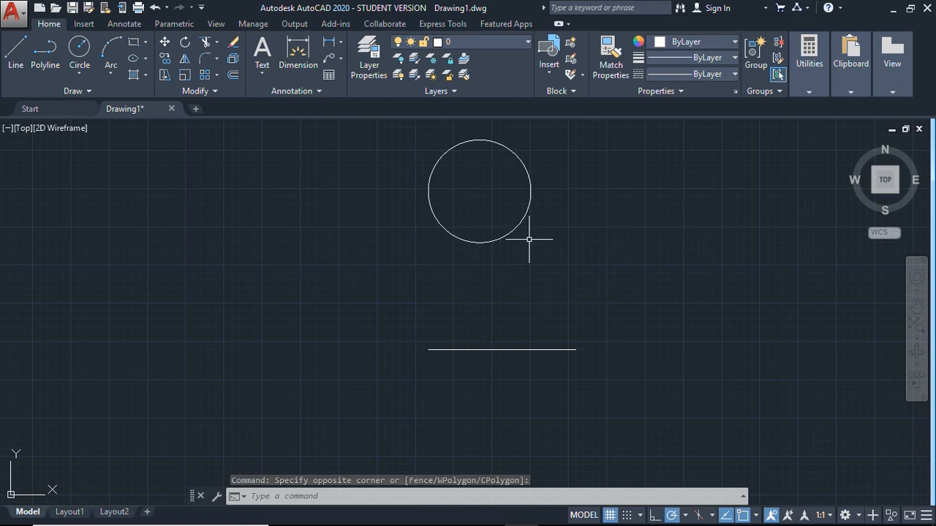
- Practise zooming in and out around the area between the circle and the line
scroll(529, 251, "down", 2)
scroll(530, 262, "up", 3)
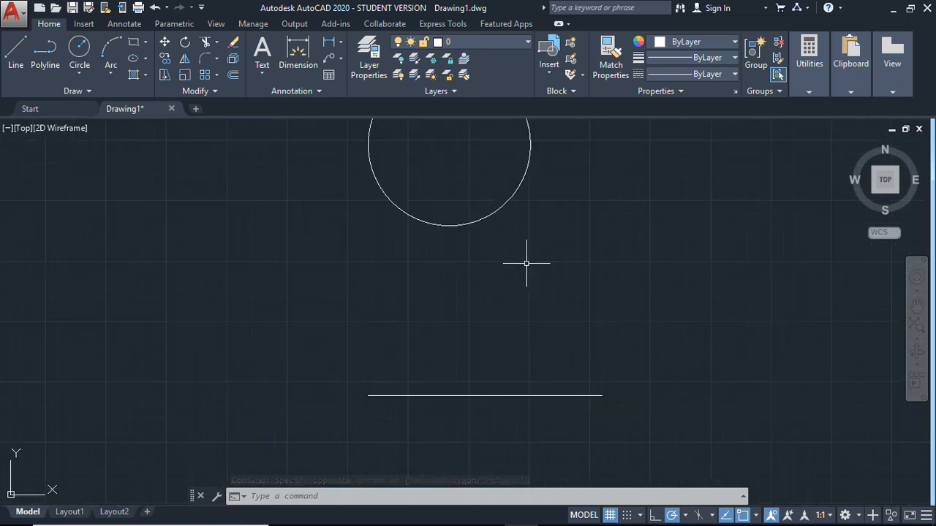
scroll(526, 273, "up", 1)
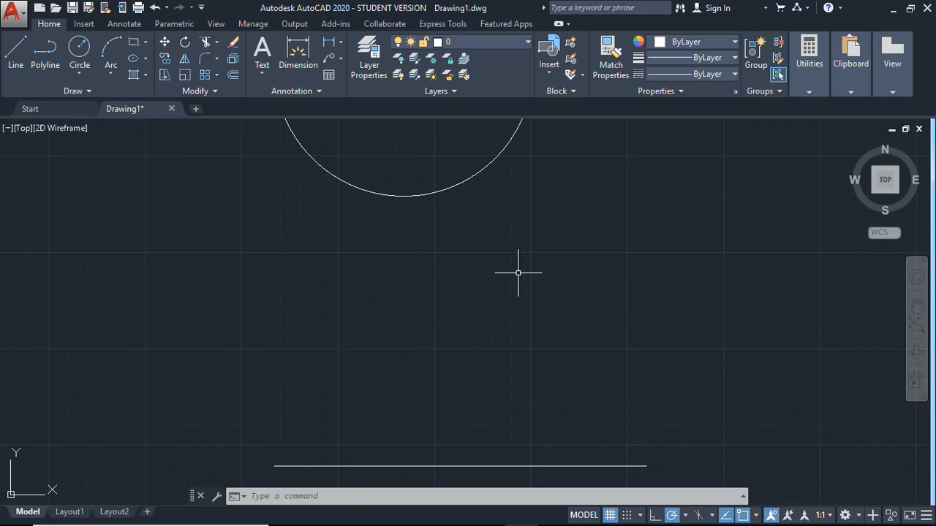
scroll(506, 260, "down", 2)
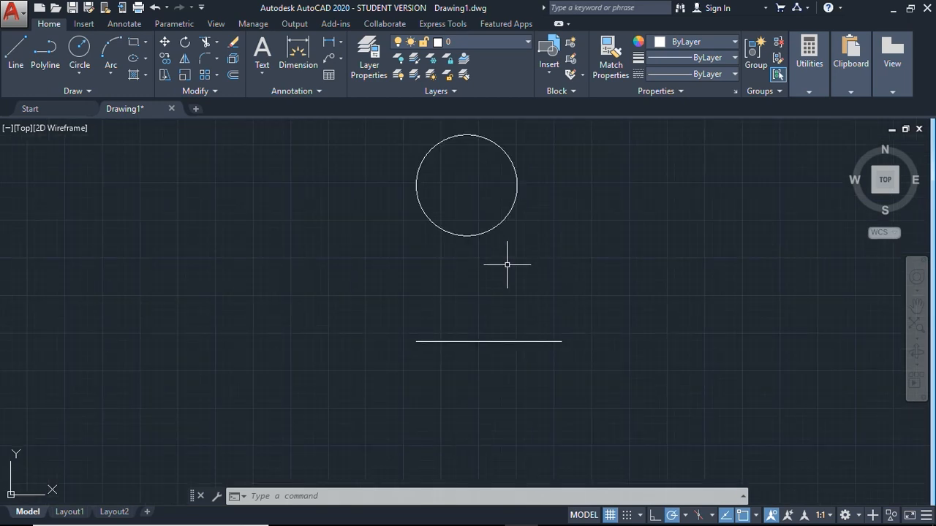
scroll(507, 263, "up", 2)
scroll(511, 261, "down", 2)
scroll(512, 261, "up", 4)
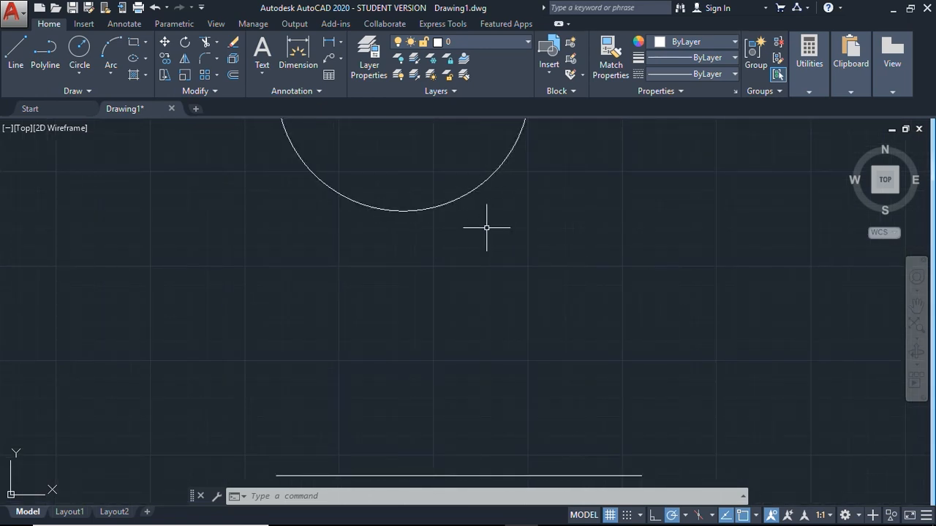
- Practise panning the circle and line in different directions, combined with zooming in and out
mouse_move(448, 180)
middle_mouse_down()
mouse_move(460, 241)
mouse_move(560, 324)
mouse_move(453, 372)
mouse_move(475, 402)
middle_mouse_up()
mouse_move(493, 257)
middle_mouse_down()
mouse_move(394, 213)
mouse_move(353, 207)
middle_mouse_up()
scroll(358, 197, "up", 2)
scroll(432, 282, "up", 2)
scroll(432, 277, "down", 5)
middle_click_drag(449, 313, 471, 243)
scroll(443, 240, "up", 2)
scroll(443, 252, "down", 2)
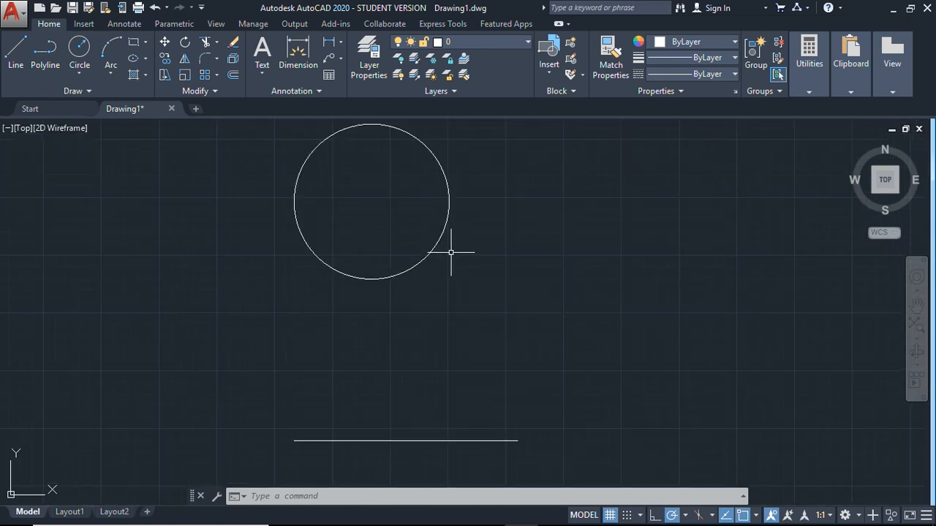
mouse_move(451, 252)
middle_mouse_down()
mouse_move(434, 253)
mouse_move(514, 319)
mouse_move(351, 226)
mouse_move(619, 231)
mouse_move(629, 315)
mouse_move(320, 269)
mouse_move(782, 268)
mouse_move(587, 255)
middle_mouse_up()
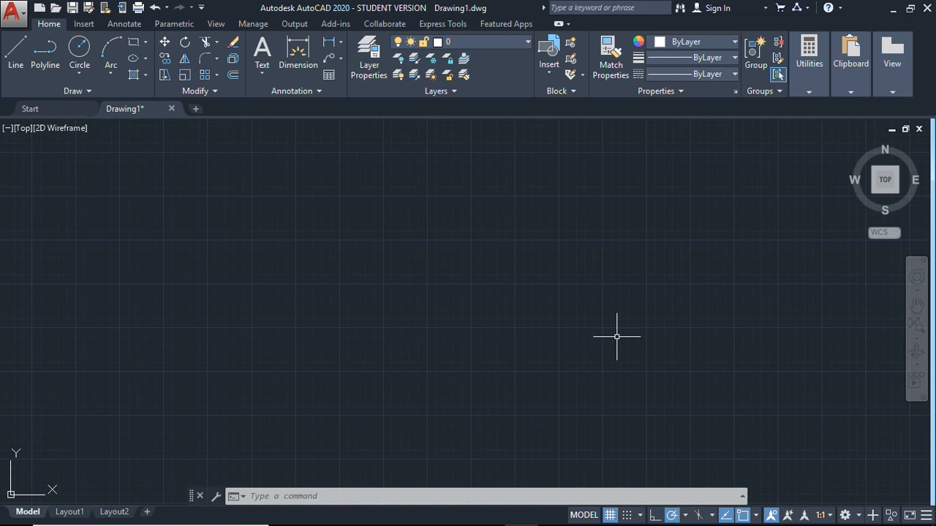
- Set the model space limits with the LIMITS command to lower left corner 0,0 and upper right corner 210,297
left_click(332, 497)
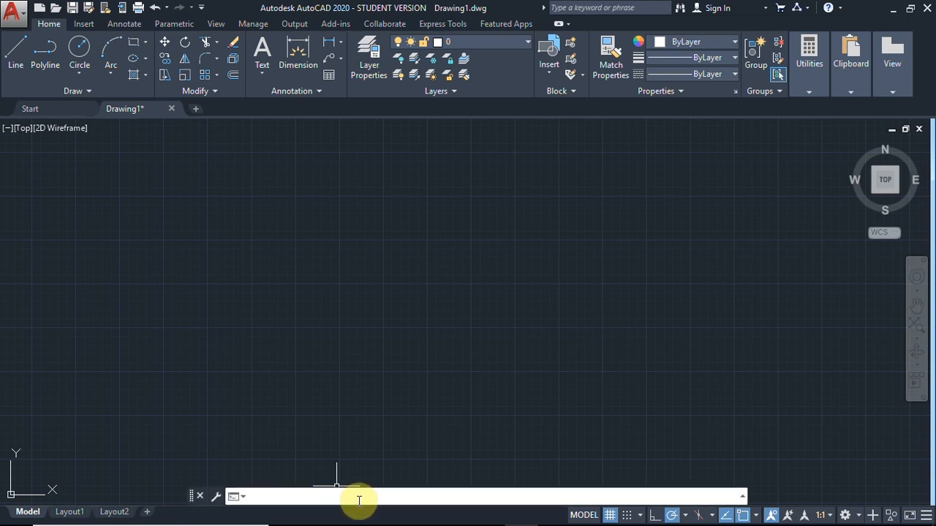
type("limits")
key("Return")
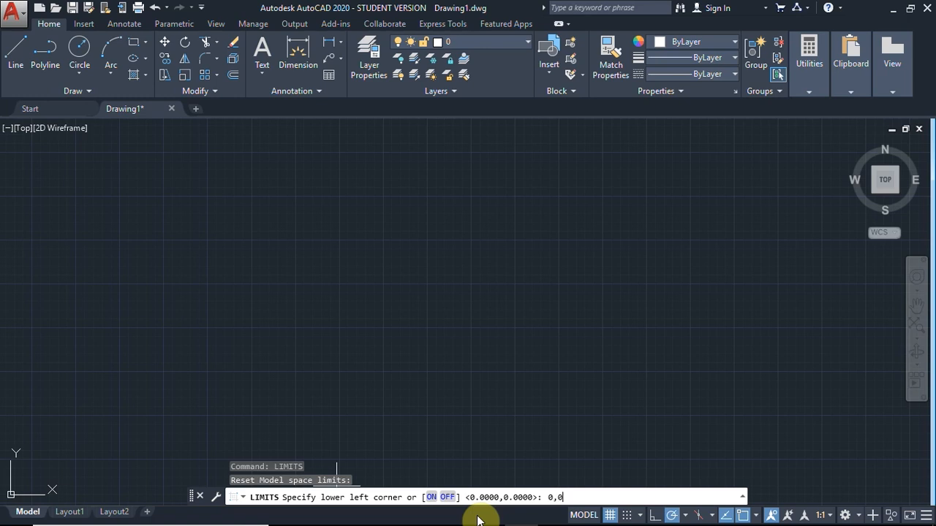
key("Return")
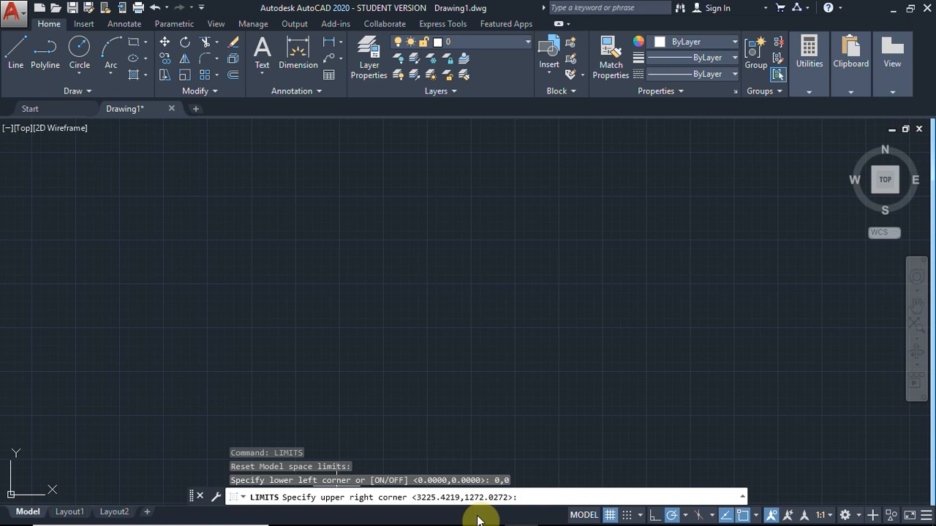
type("210,297")
key("Return")
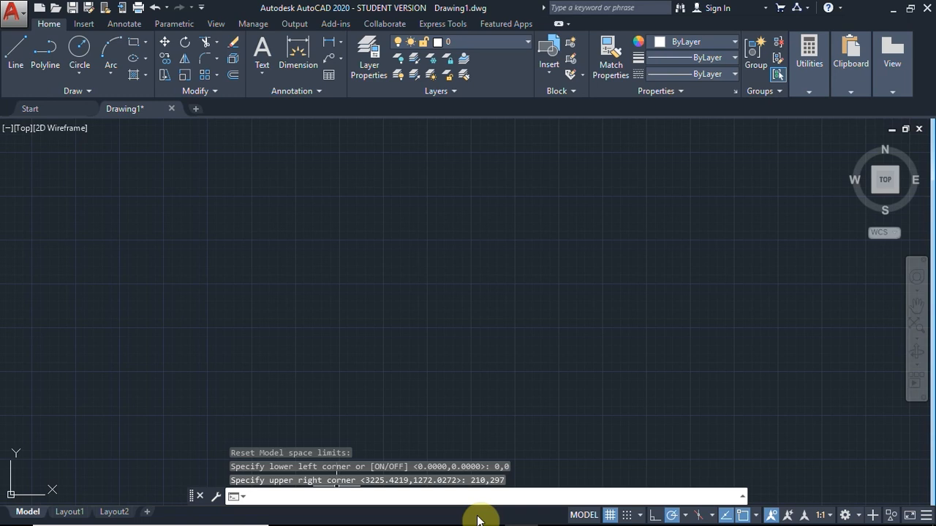
- Fit the drawing limits in the view using the ZOOM command's All option
type("z")
key("Return")
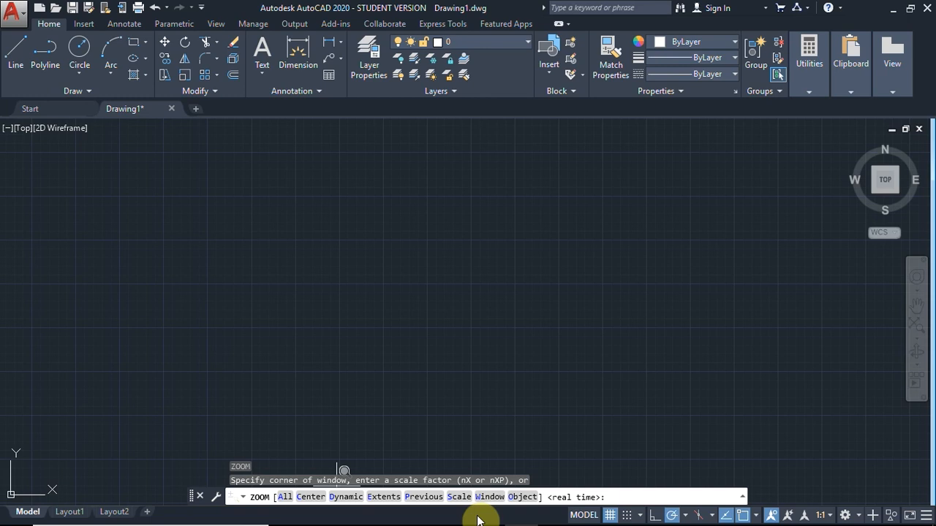
type("a")
key("Return")
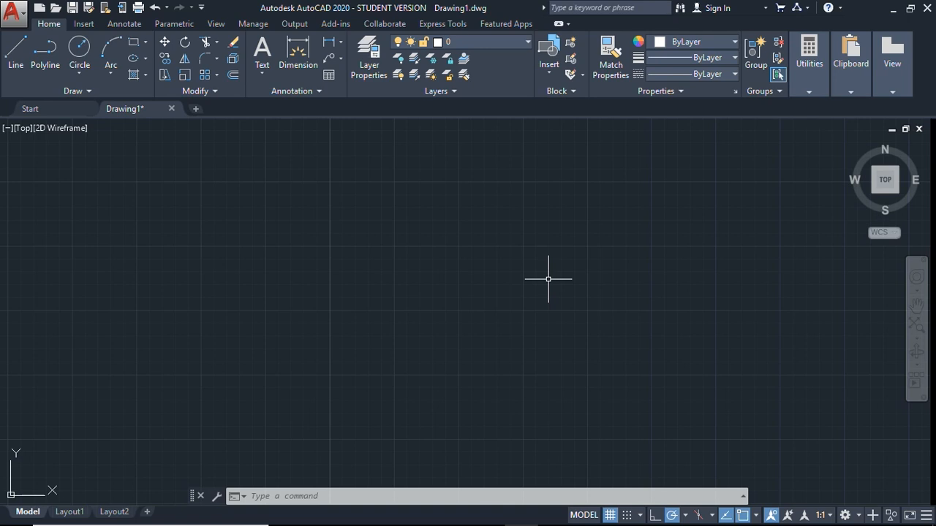
- Draw a single horizontal line across the middle of the drawing area with the Line command
mouse_move(135, 114)
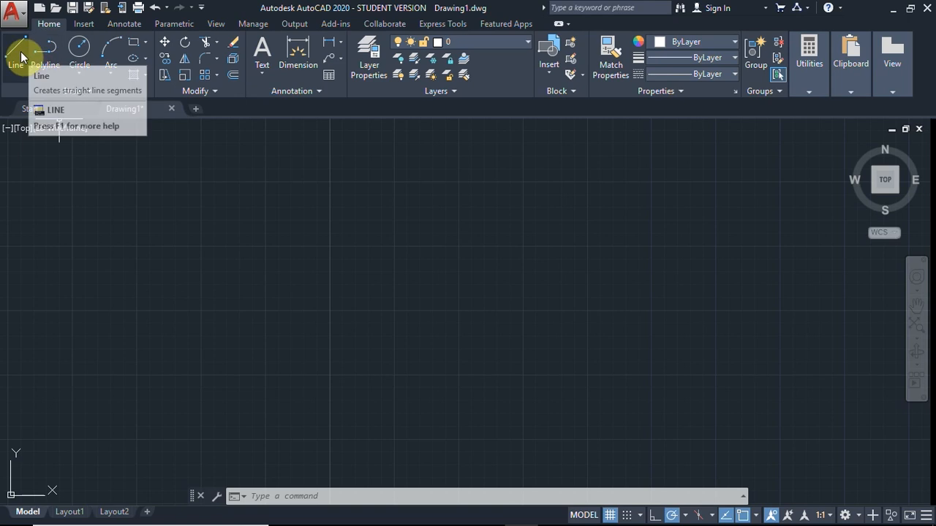
left_click(21, 56)
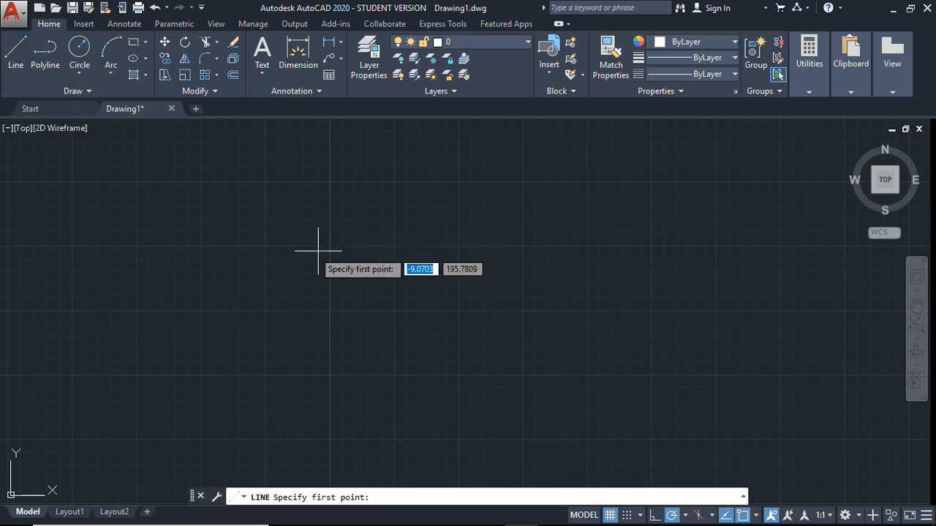
left_click(348, 279)
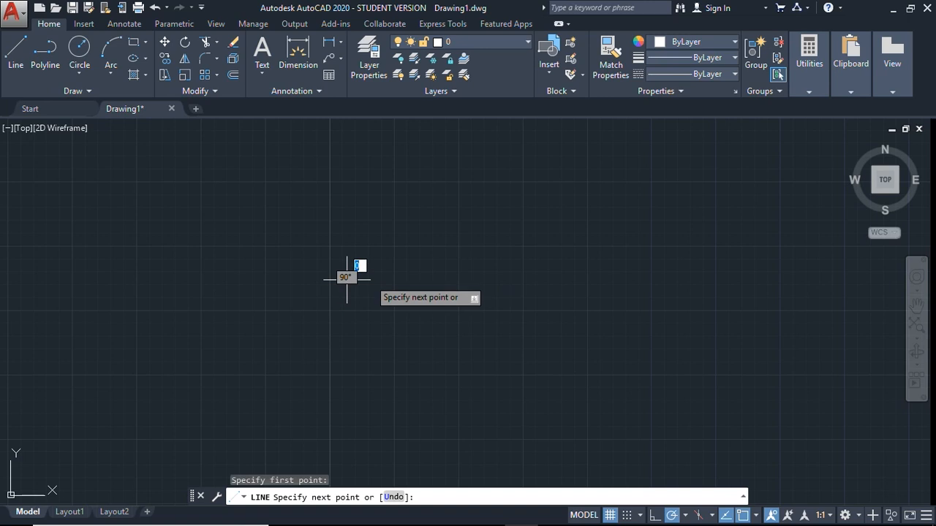
left_click(602, 279)
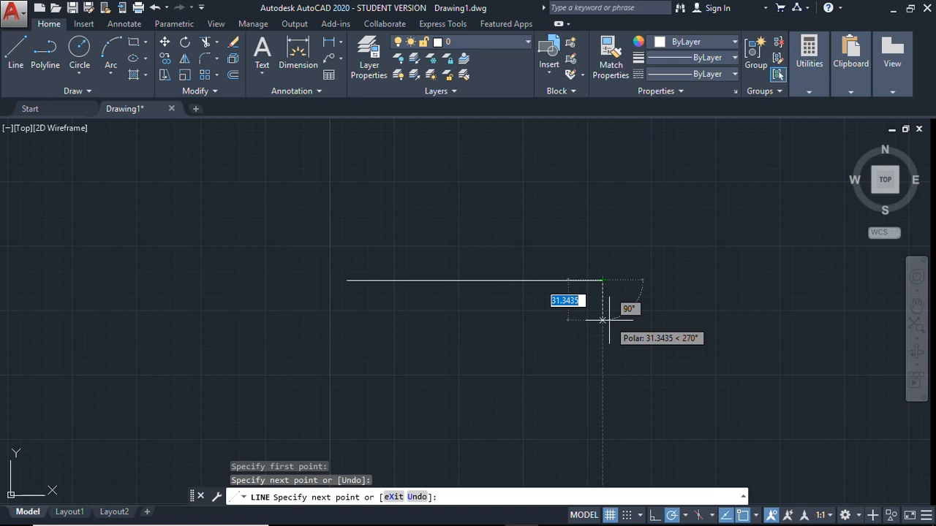
key("Escape")
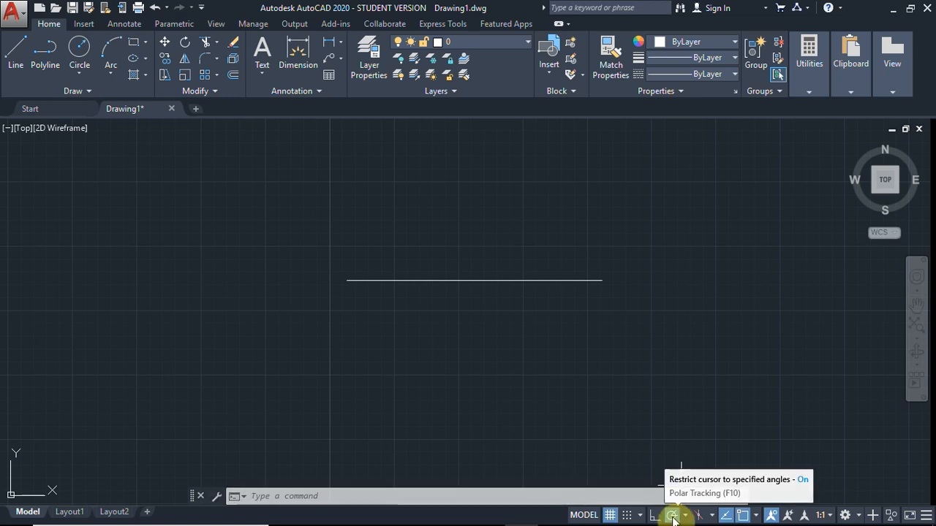
- Turn off the grid display in the drawing area
left_click(672, 518)
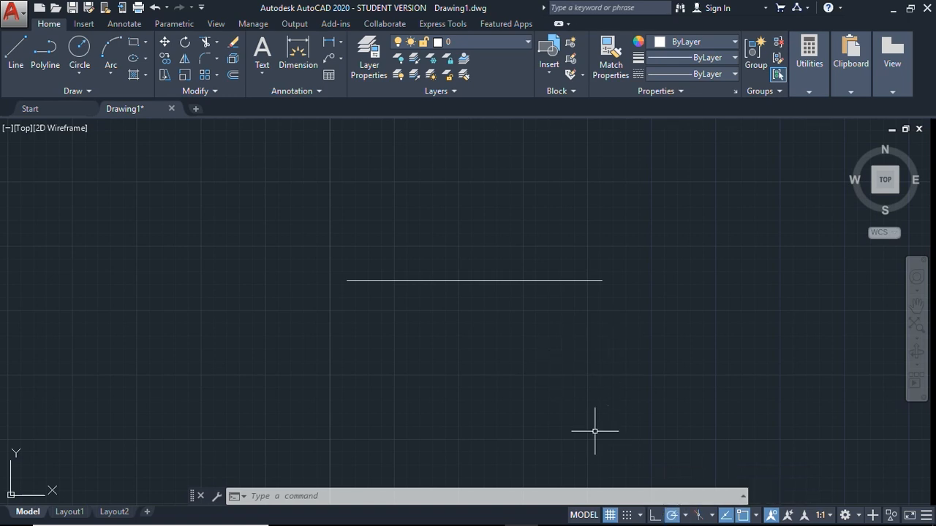
left_click(611, 515)
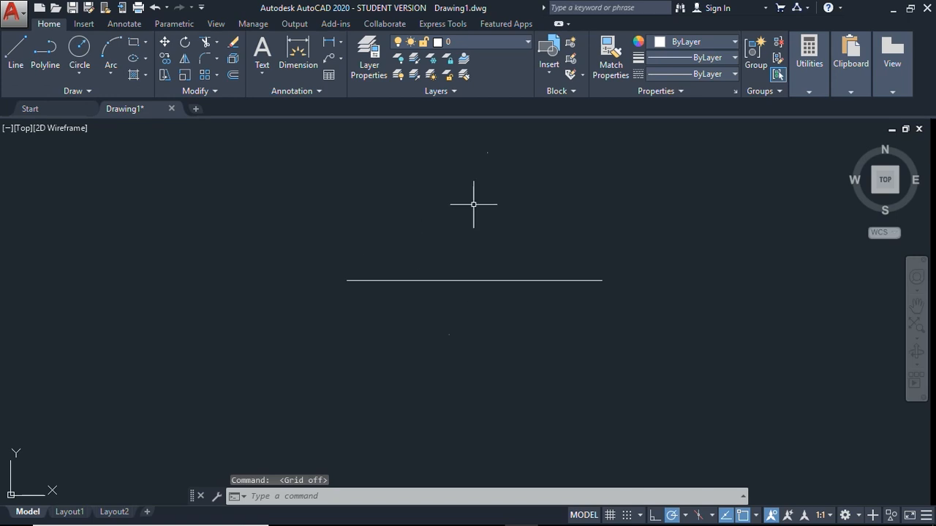
left_click(584, 502)
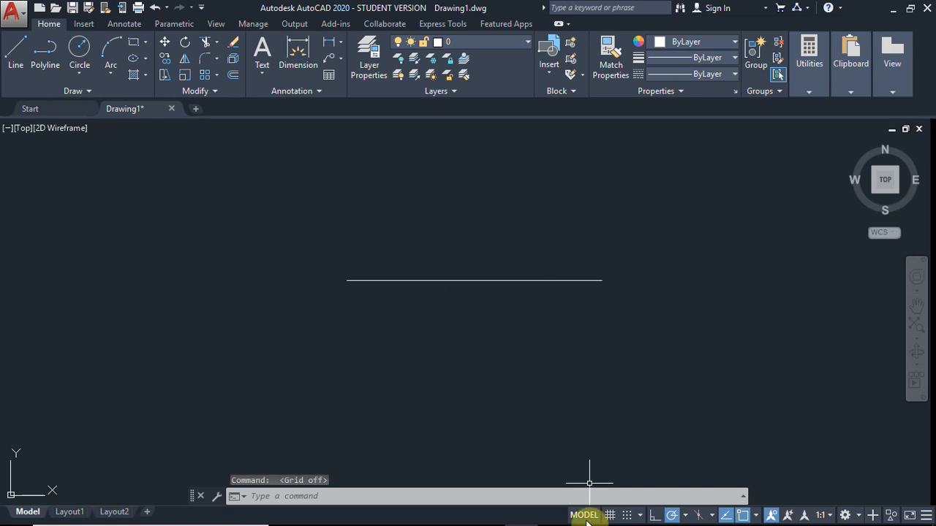
mouse_move(650, 519)
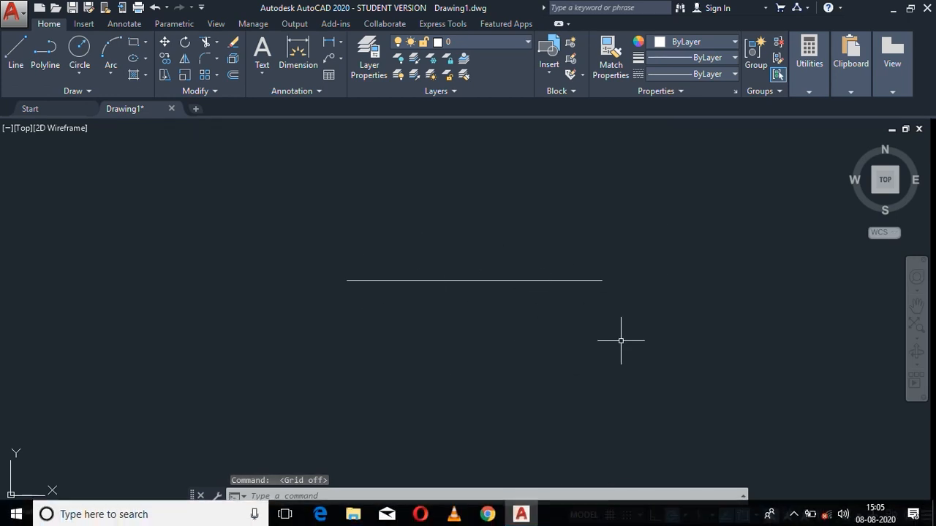
- Turn off Polar Tracking and draw a freehand, nearly horizontal line just below the first line
left_click(672, 516)
left_click(16, 53)
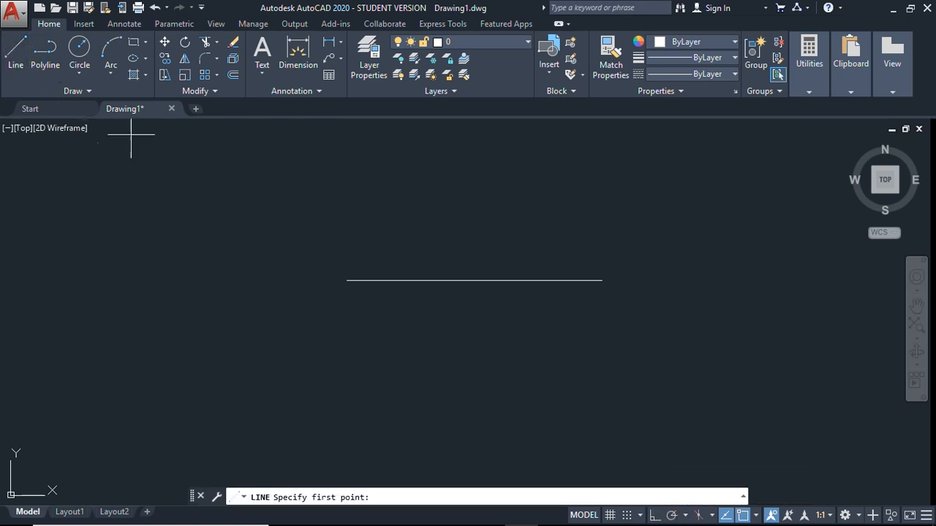
left_click(349, 312)
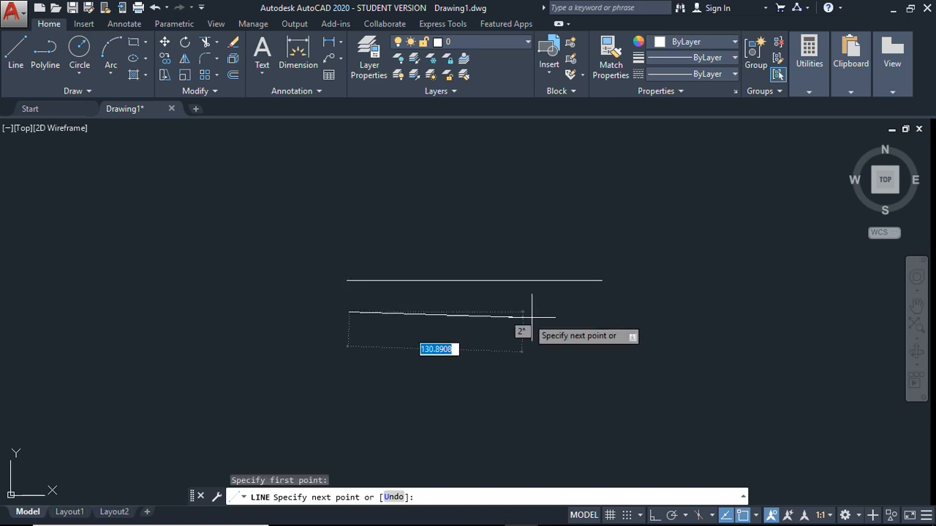
left_click(609, 310)
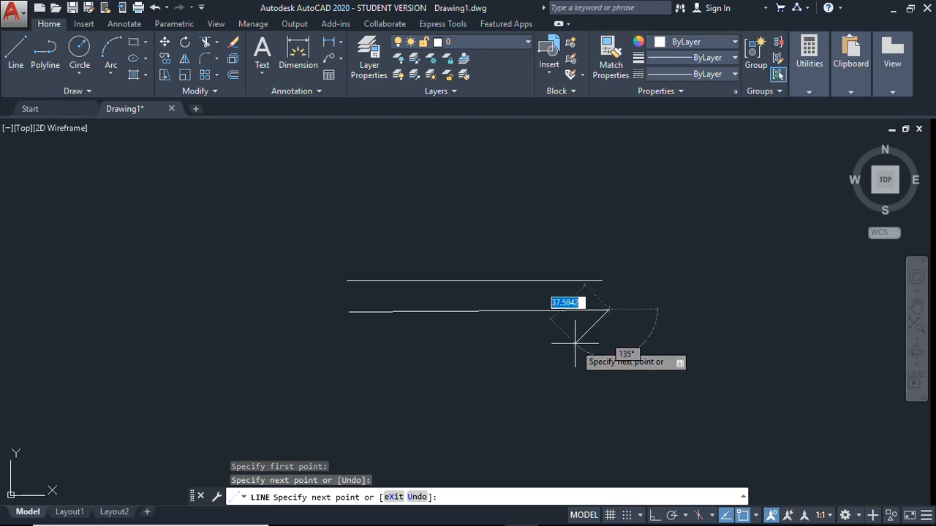
key("Escape")
scroll(504, 323, "down", 4)
scroll(418, 292, "up", 10)
scroll(442, 322, "down", 3)
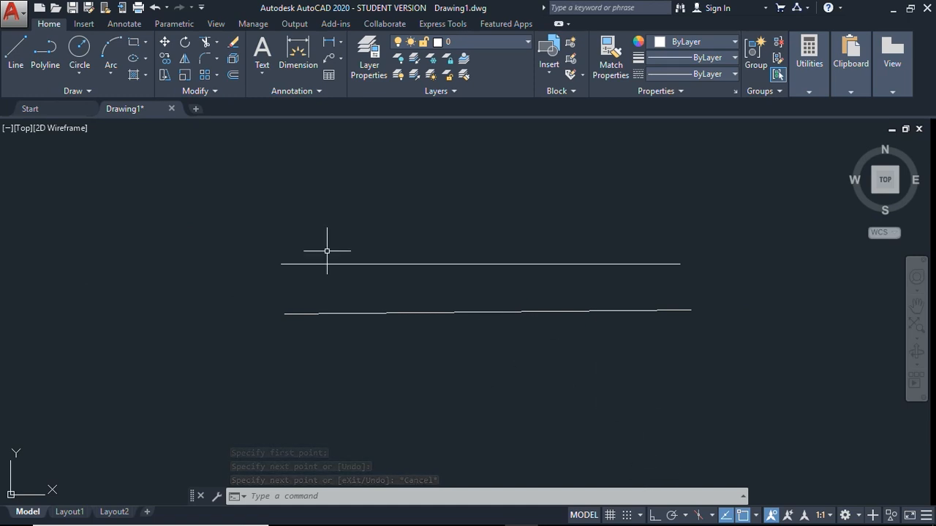
- Turn Polar Tracking back on and draw a third, horizontal line below the other two
left_click(672, 515)
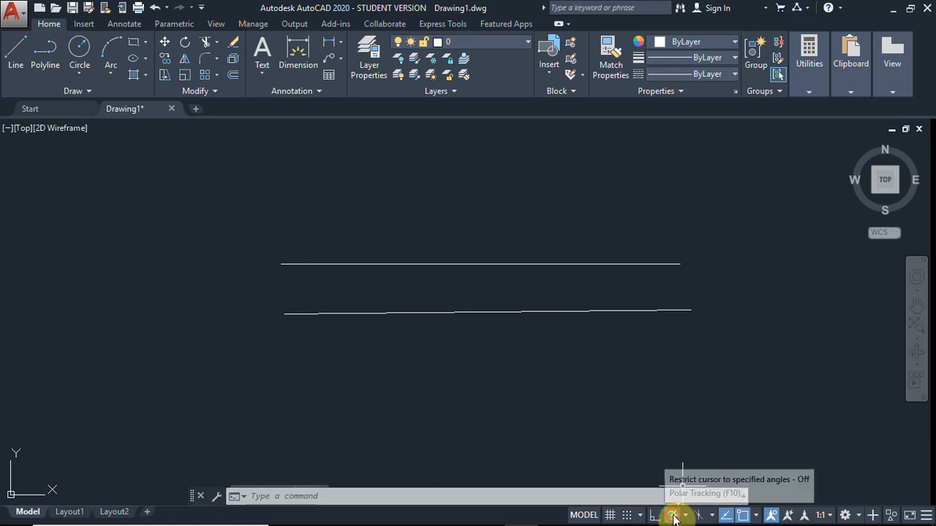
left_click(16, 55)
left_click(286, 356)
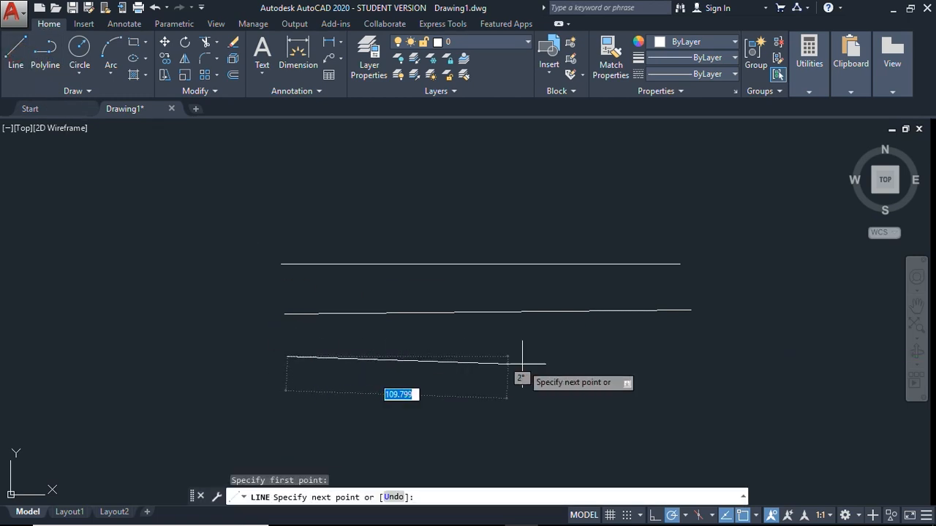
left_click(690, 357)
key("Escape")
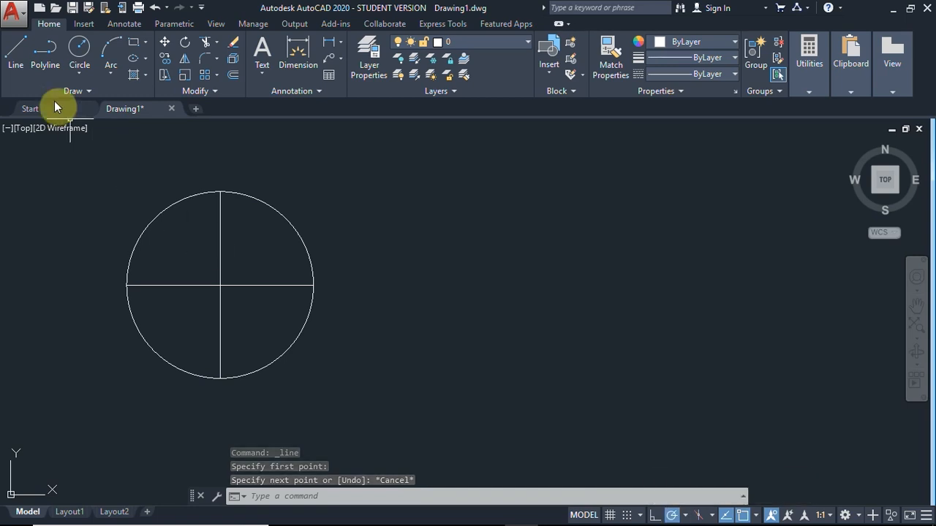
- Start a line outside the circle, level with its right quadrant, using object snap tracking
left_click(16, 51)
mouse_move(313, 285)
left_click(492, 284)
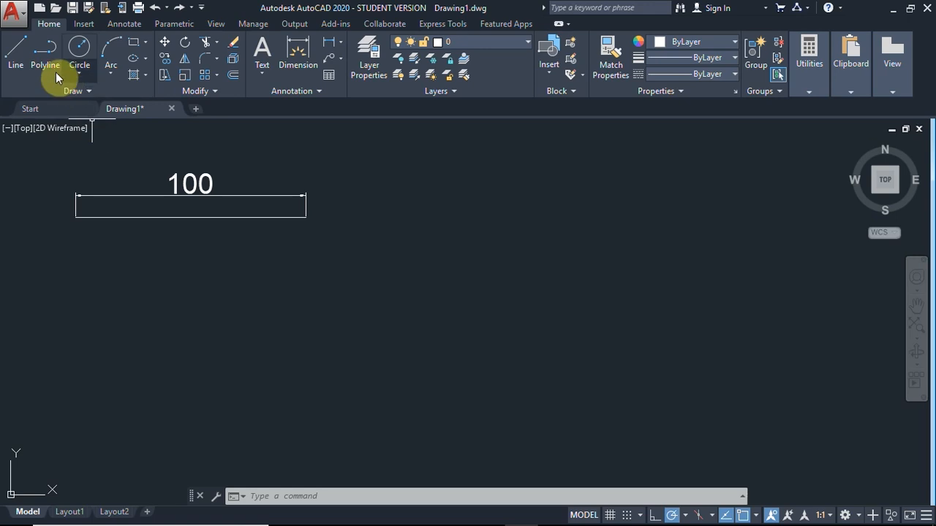
- Draw a horizontal line 100 units long below and to the right of the dimensioned line
left_click(23, 63)
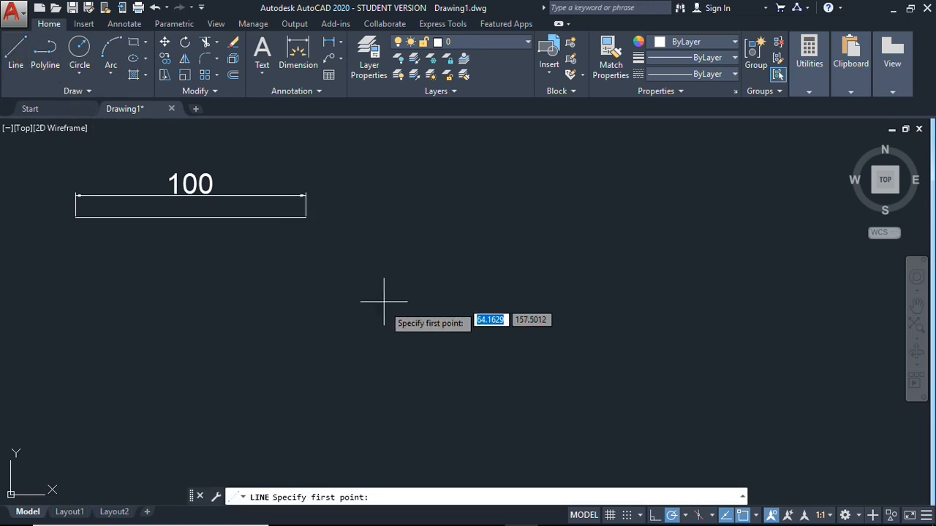
left_click(349, 322)
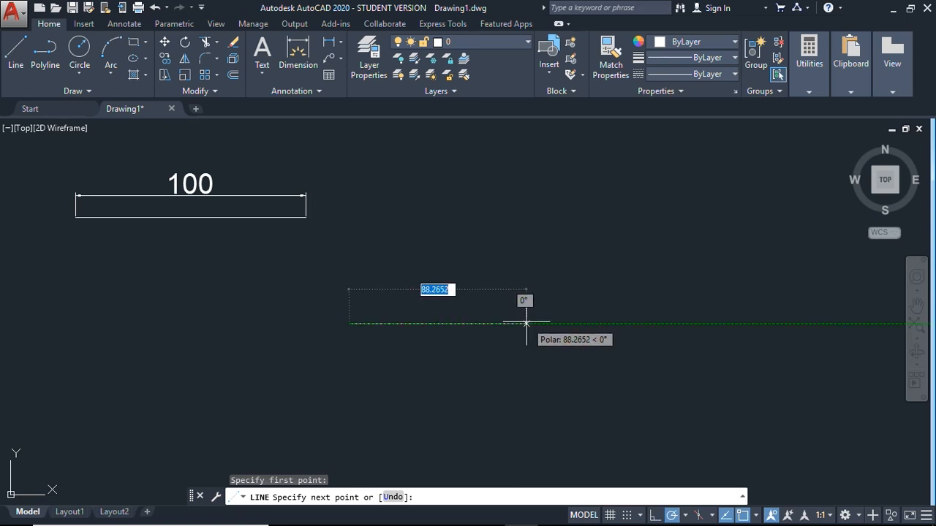
type("100")
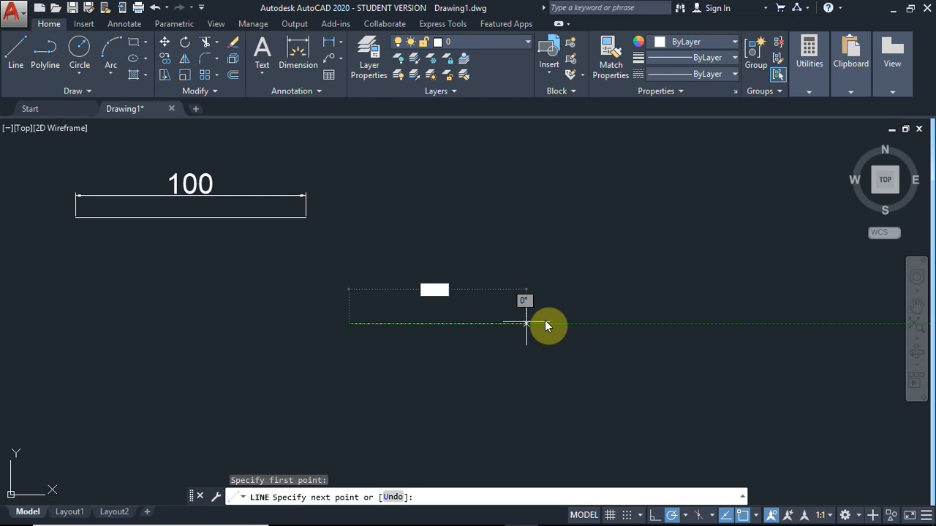
key("Escape")
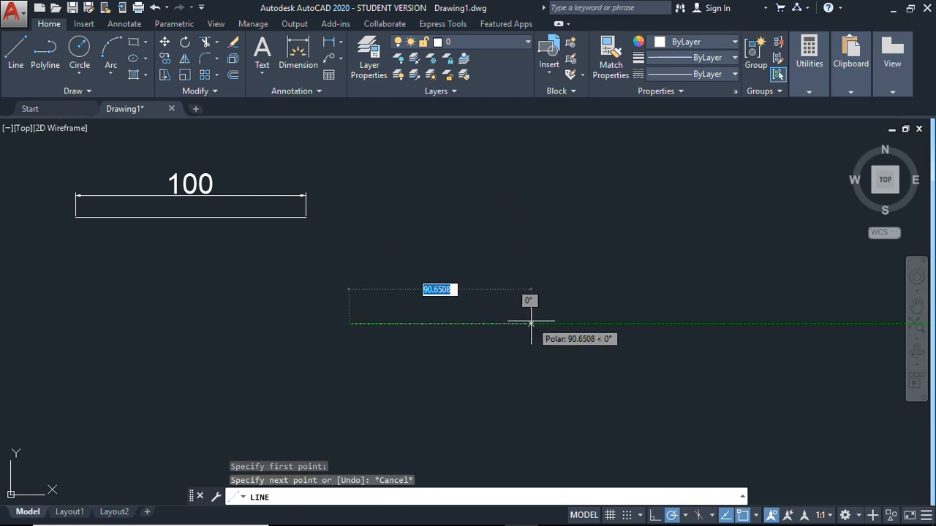
type("100")
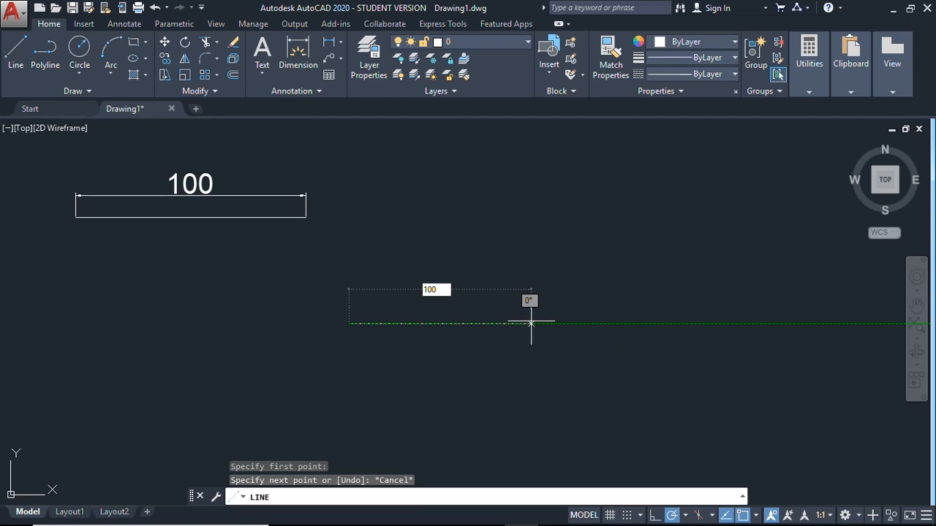
key("Return")
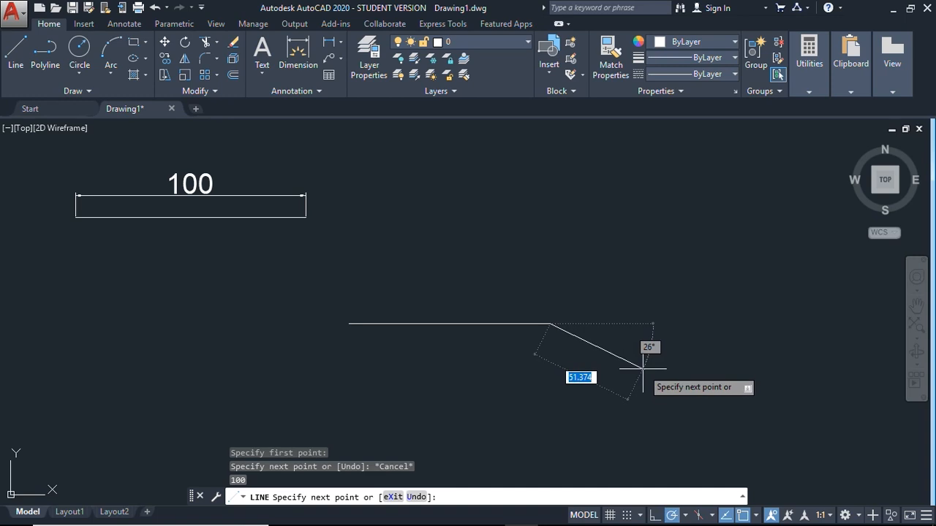
key("Escape")
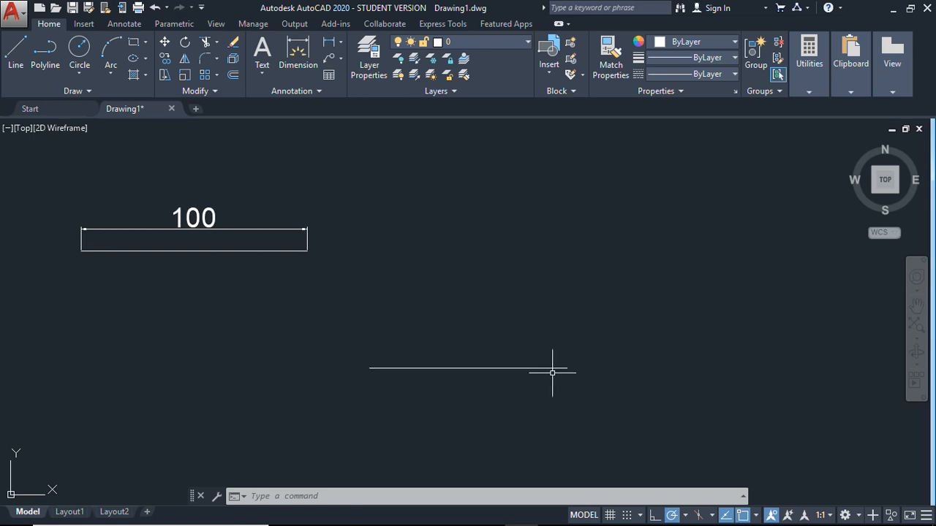
- Check the new line's length in its quick properties, close them, and window-select the dimensioned line
left_click(562, 369)
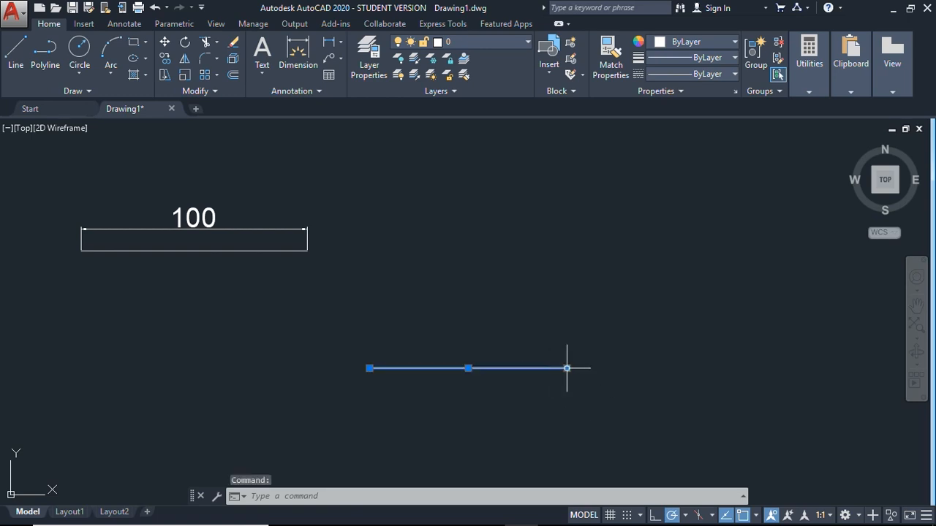
right_click(567, 370)
left_click(604, 364)
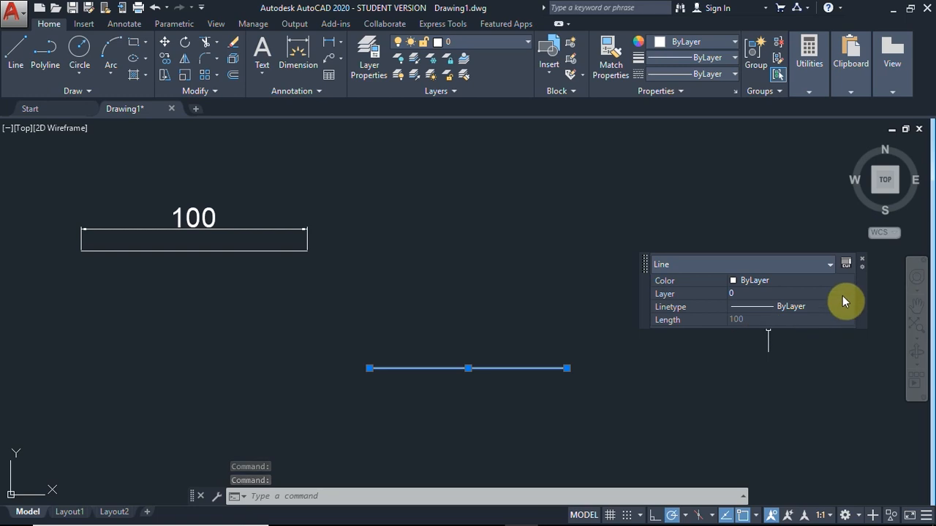
left_click(865, 261)
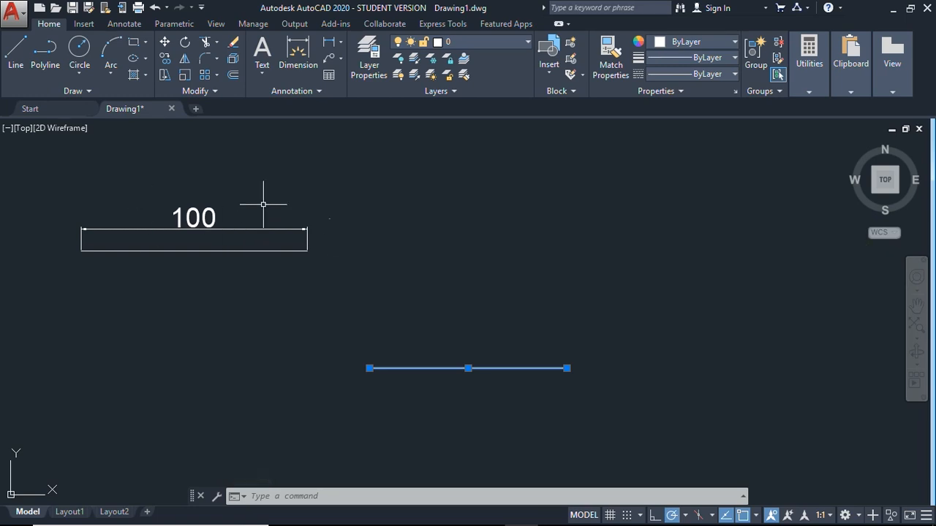
left_click(16, 195)
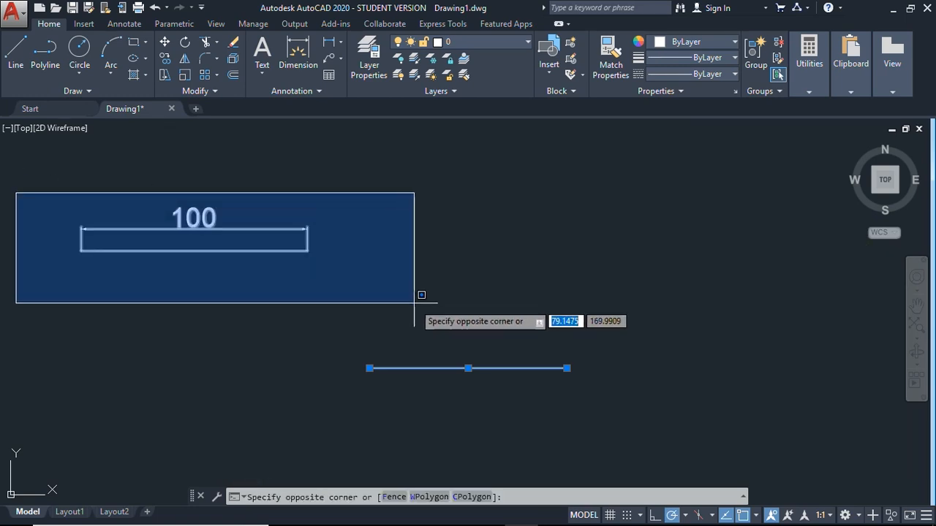
left_click(346, 313)
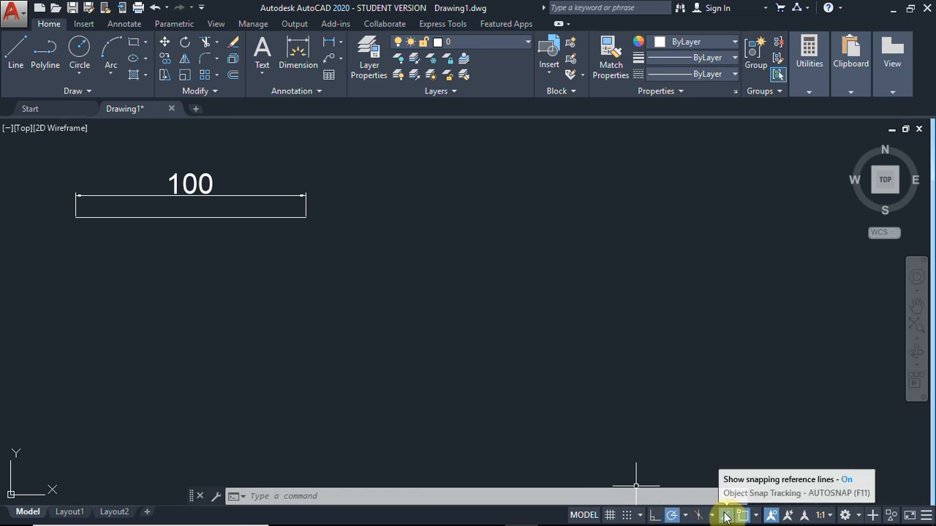
- Turn on Ortho mode in place of Polar Tracking
left_click(671, 516)
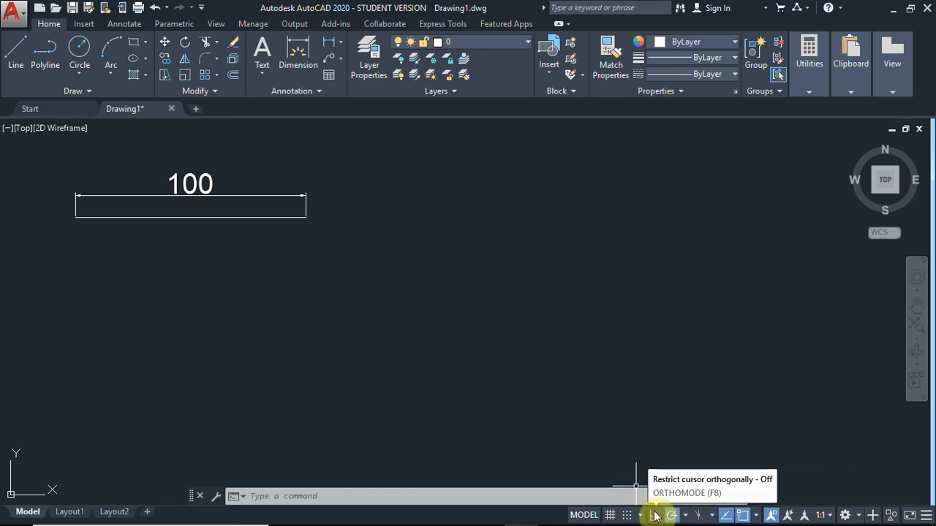
left_click(653, 516)
left_click(655, 516)
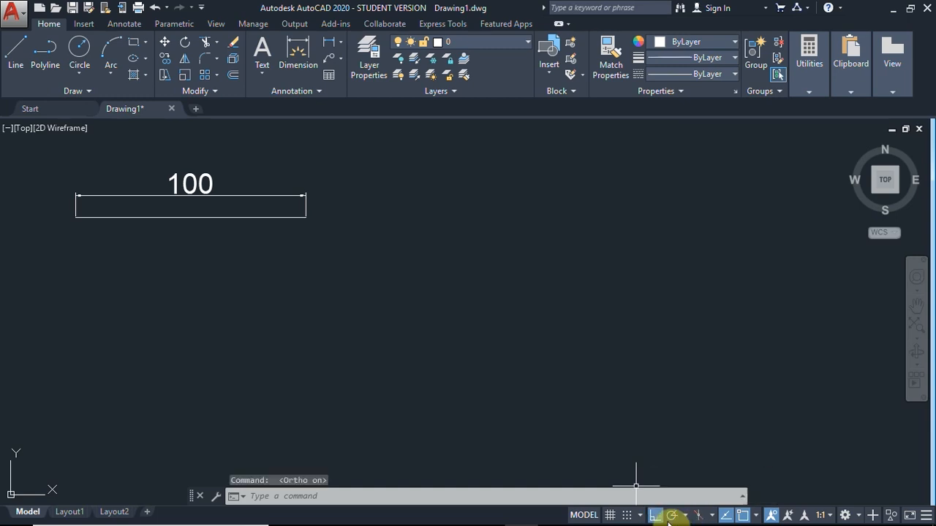
- Draw a continuous staircase of alternating horizontal and vertical line segments, rising to the right of the 100-unit dimensioned line
left_click(16, 59)
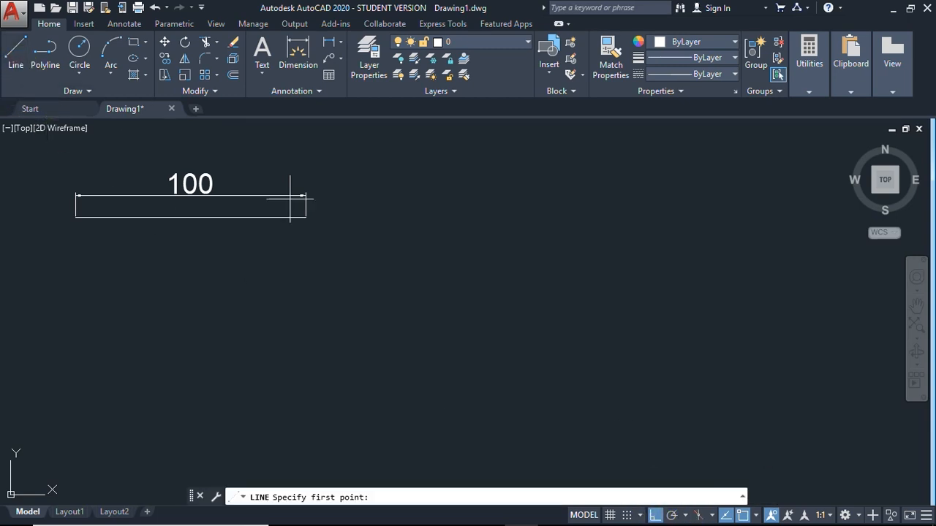
left_click(500, 342)
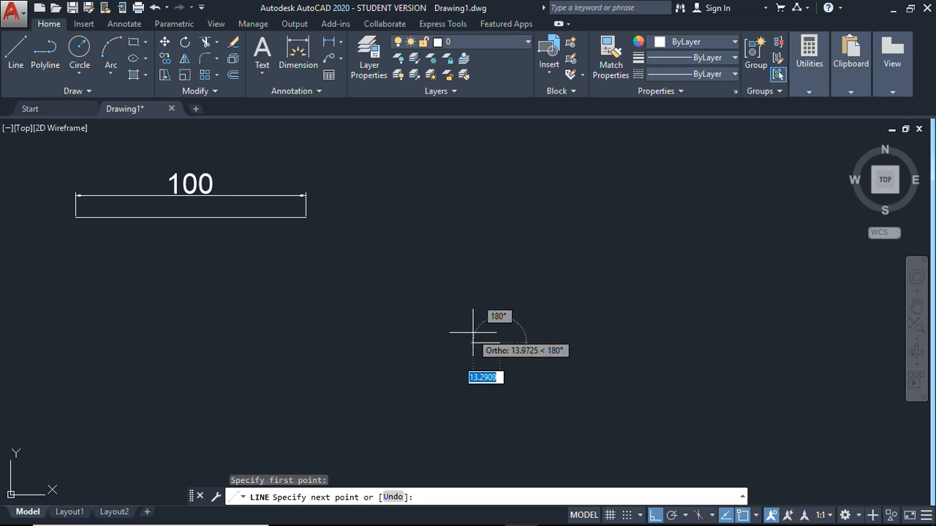
left_click(630, 337)
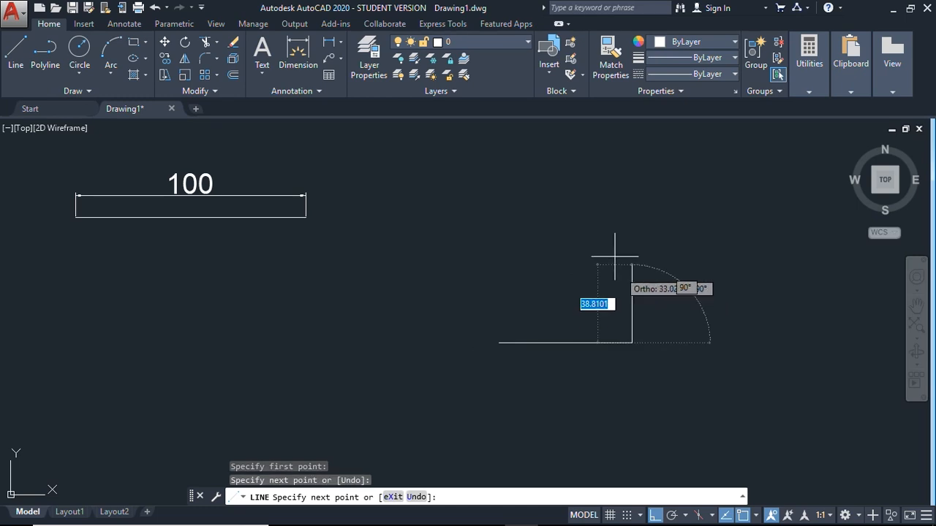
left_click(631, 217)
left_click(757, 218)
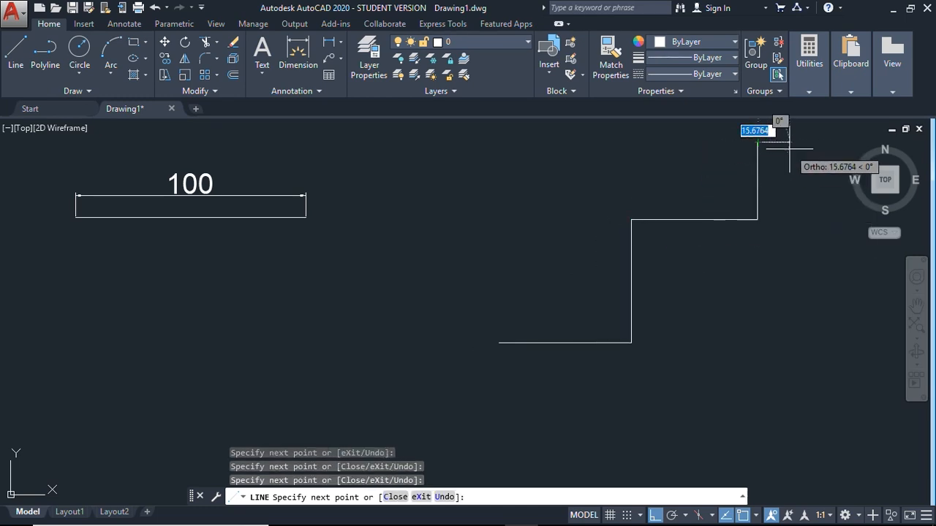
scroll(745, 209, "down", 2)
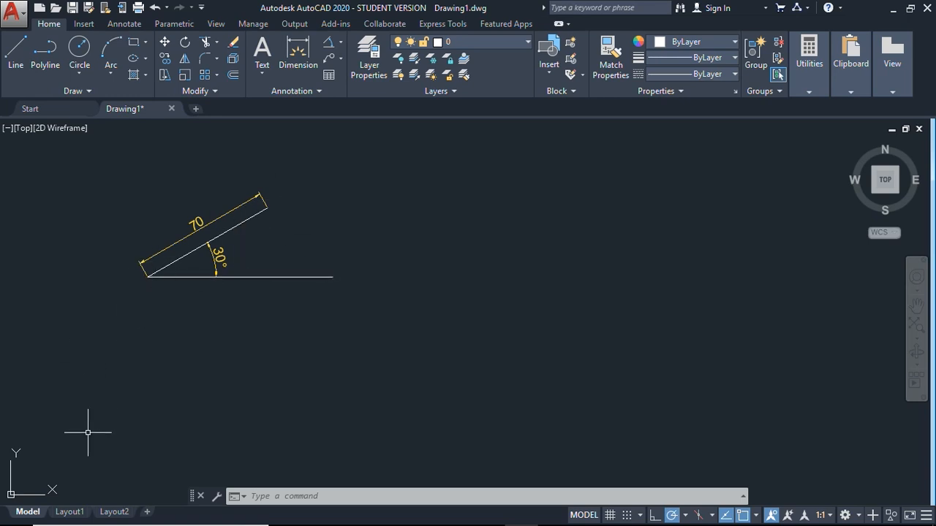
left_click(8, 434)
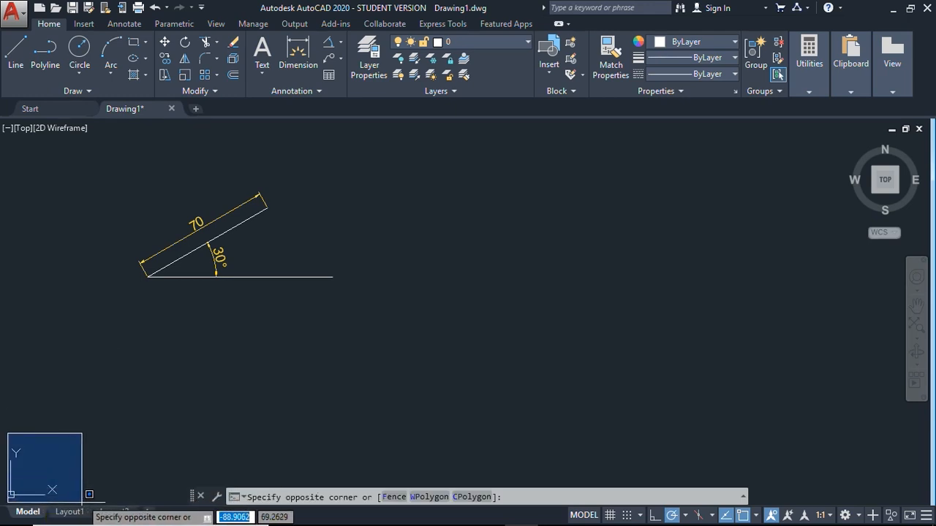
left_click(83, 501)
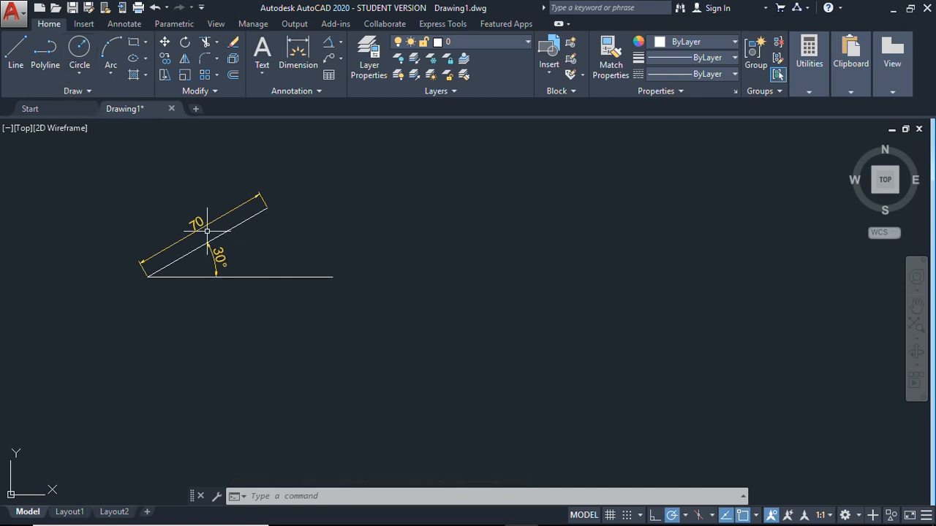
- Draw a line 70 units long, inclined upward at 30°, to the right of the dimensioned example using dynamic input
left_click(16, 65)
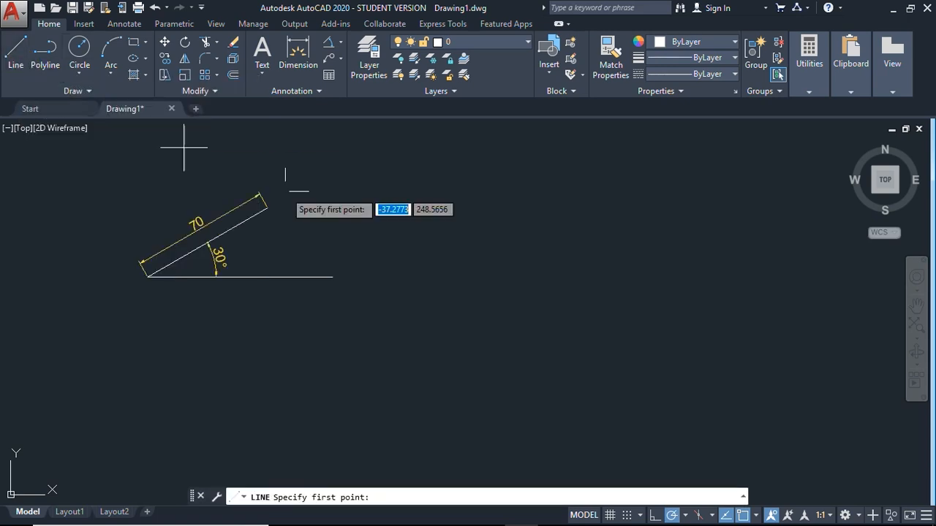
left_click(425, 273)
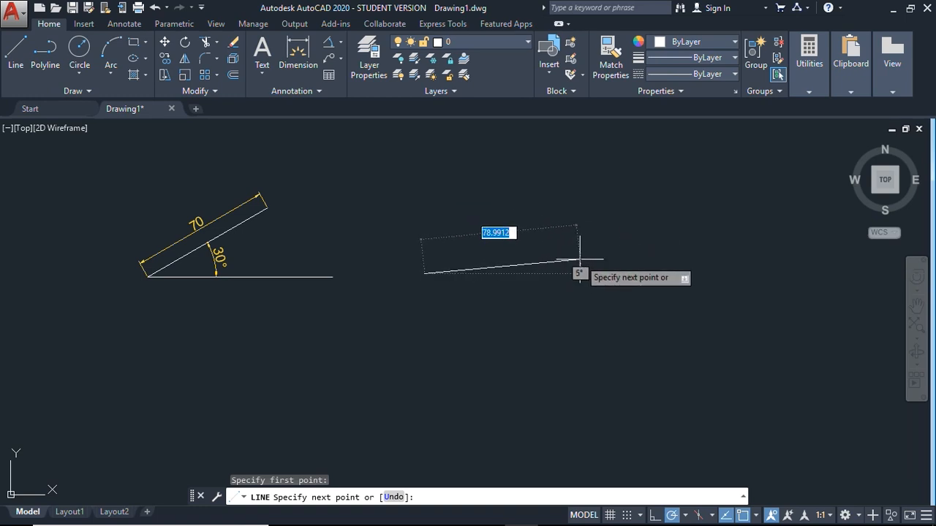
type("70")
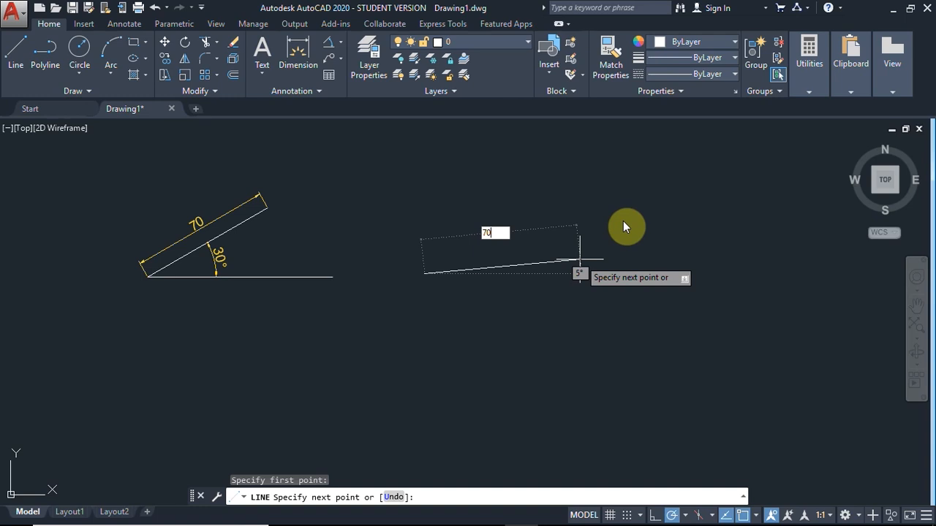
key("Tab")
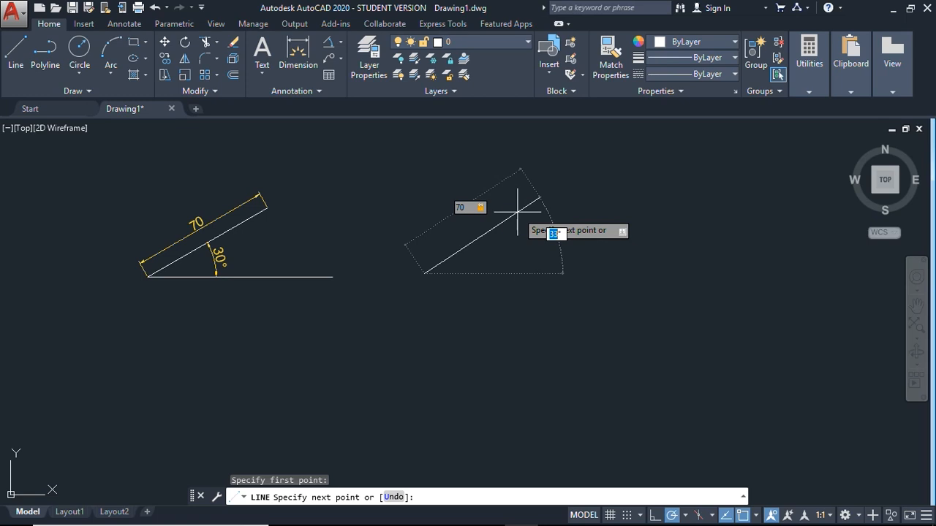
type("30")
key("Return")
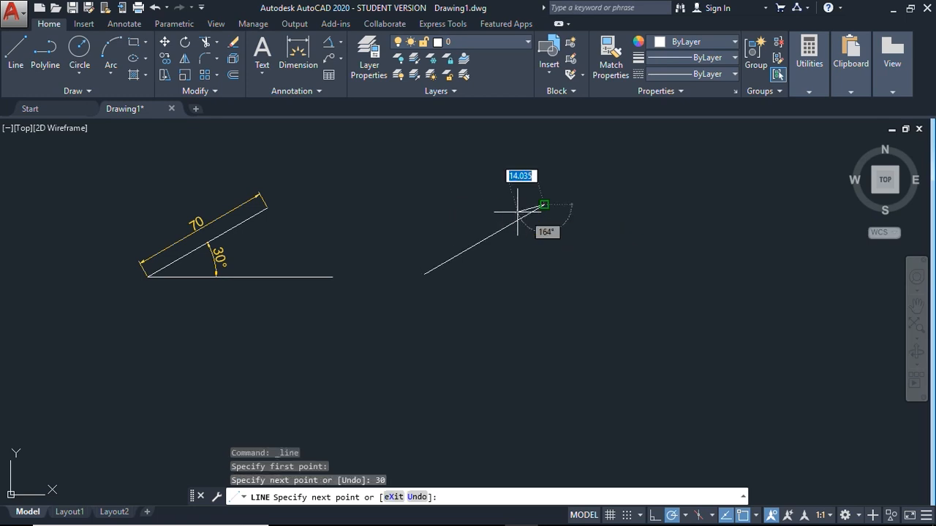
key("Escape")
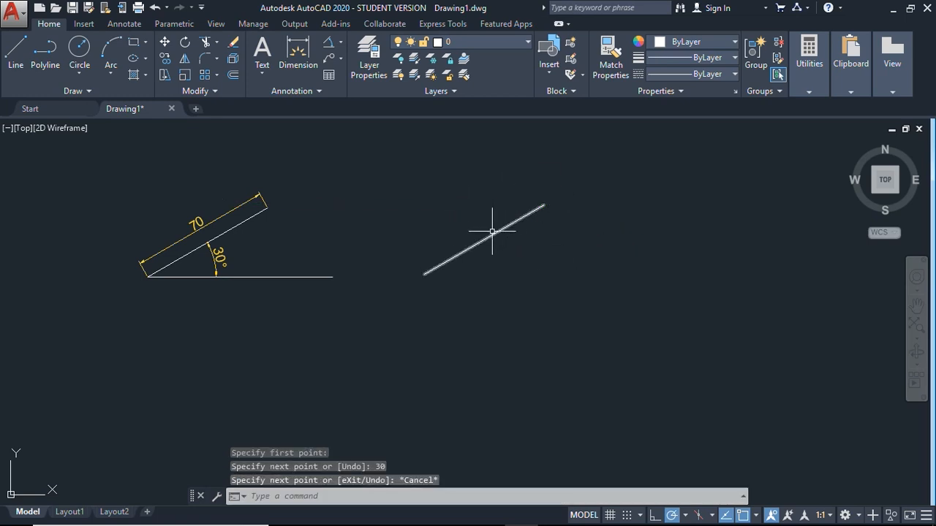
- Draw a horizontal line to the right from the lower endpoint of the new inclined line
left_click(16, 52)
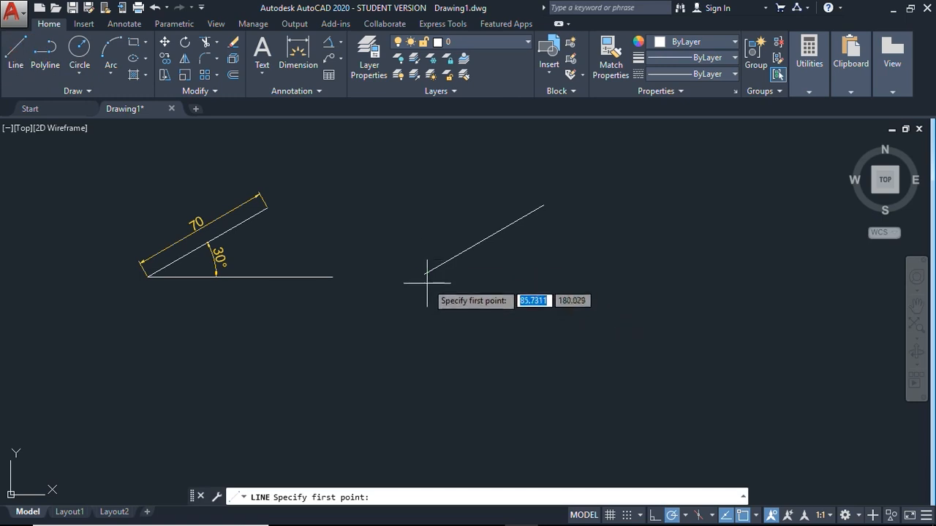
left_click(424, 273)
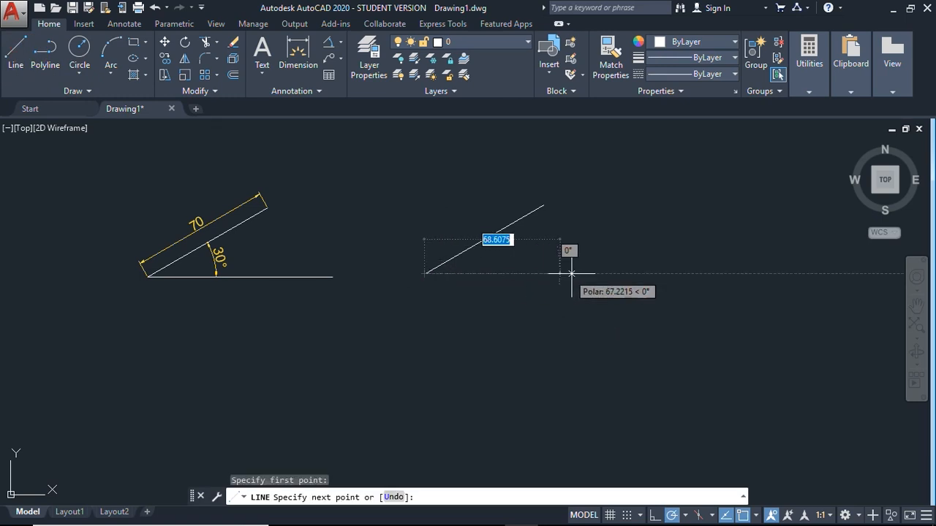
left_click(604, 273)
key("Escape")
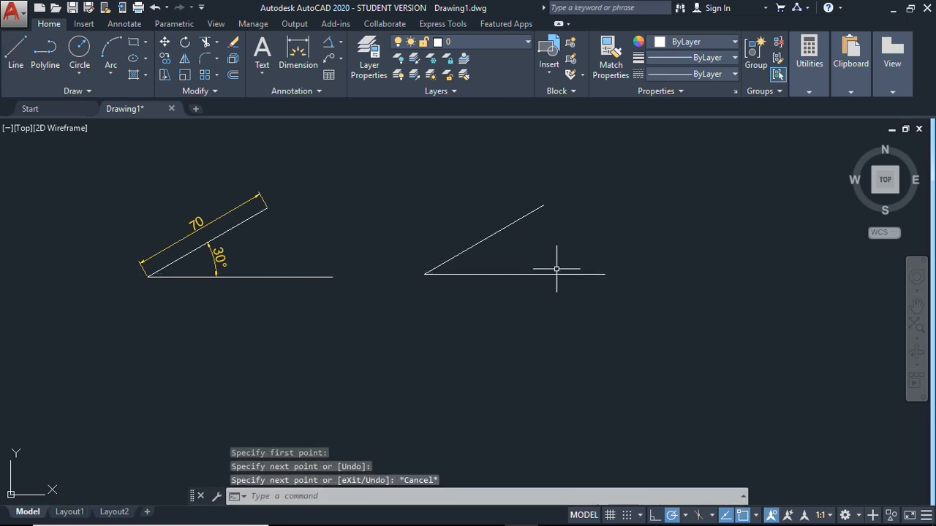
- Check the inclined line's length in its quick properties, then close them and clear the selection
left_click(522, 218)
right_click(543, 209)
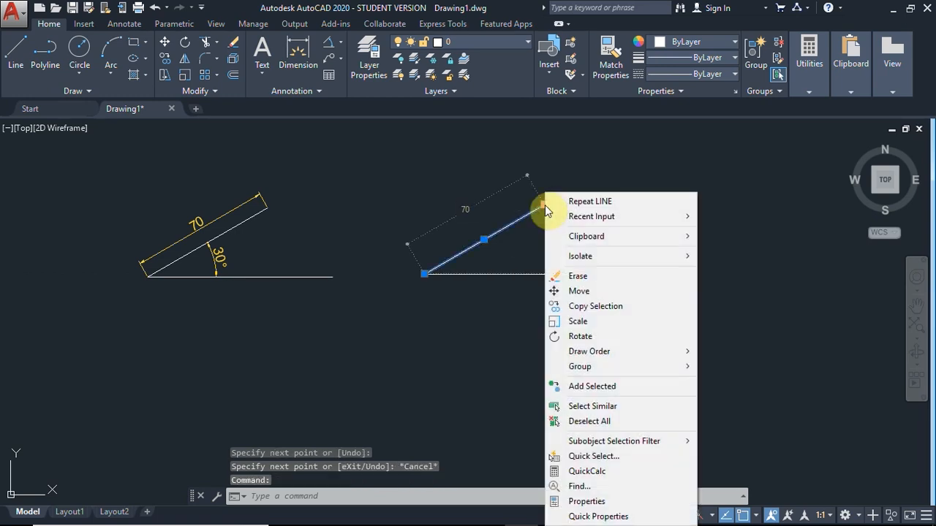
left_click(597, 516)
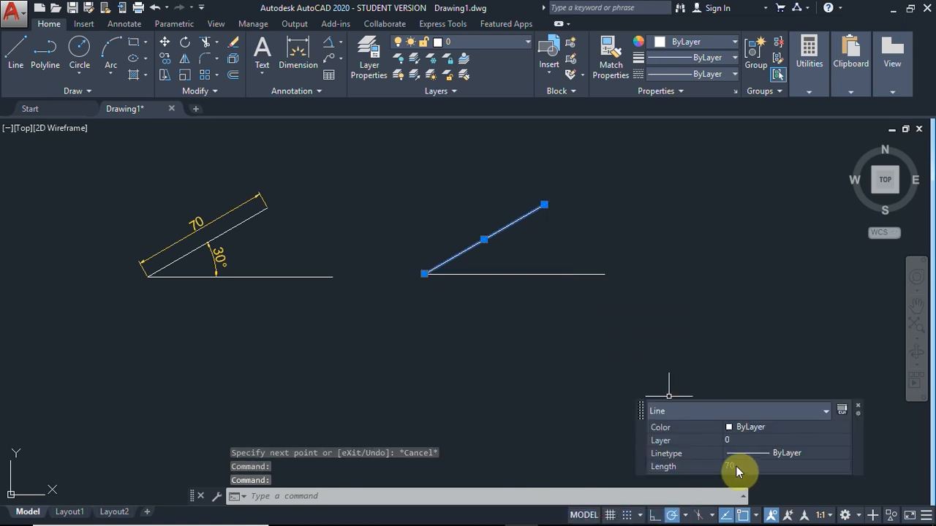
left_click(857, 406)
key("Escape")
key("Escape")
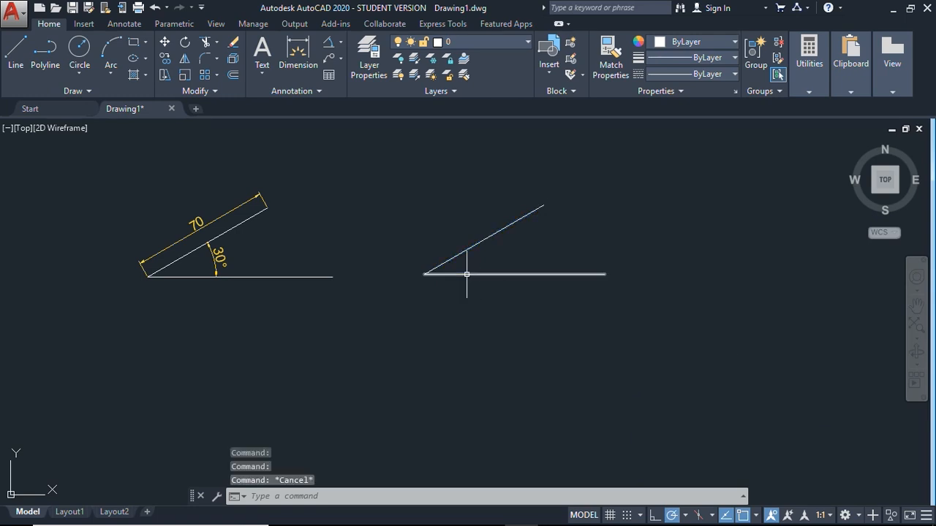
- Add an angular dimension between the new inclined line and its horizontal line, with the arc placed between them
left_click(334, 44)
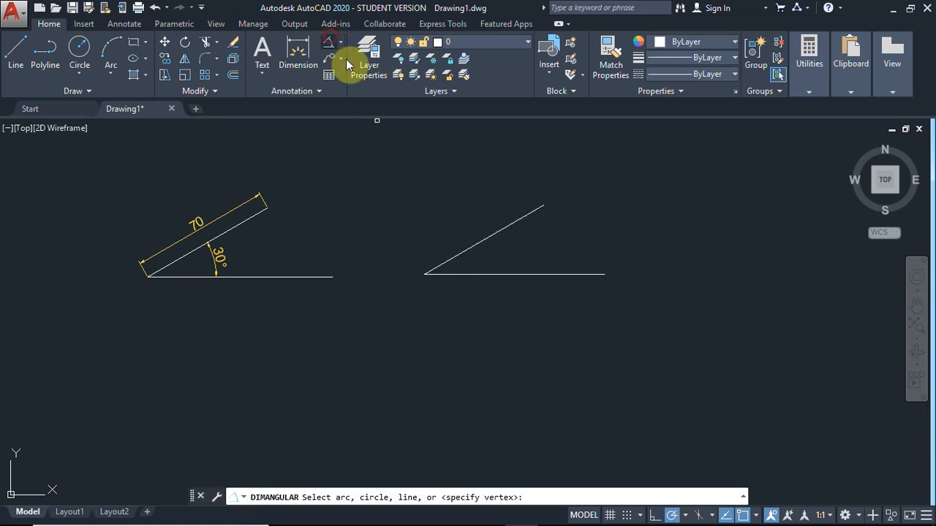
left_click(484, 240)
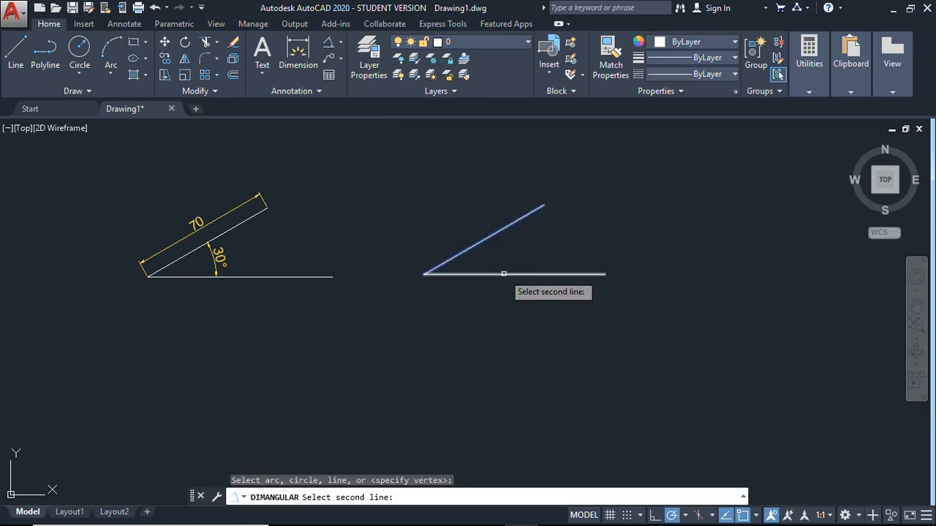
left_click(510, 274)
left_click(506, 253)
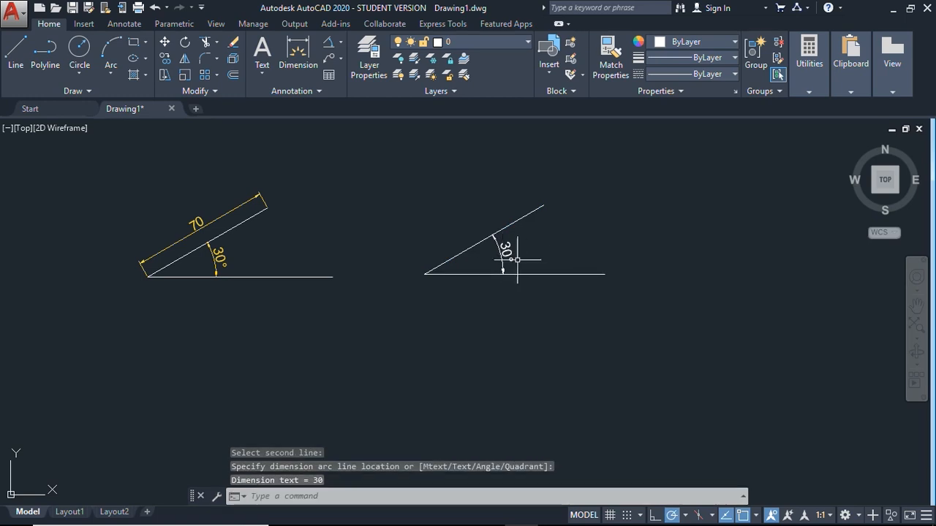
key("Escape")
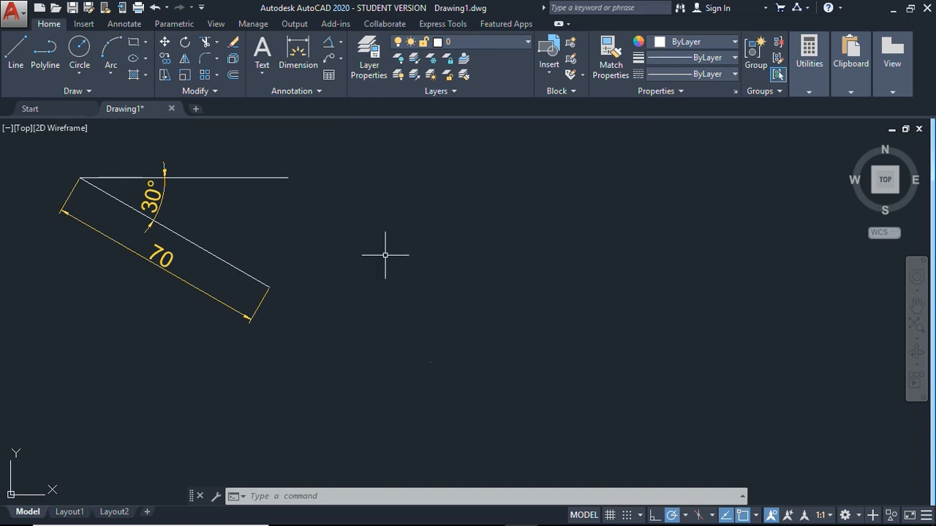
- Draw a line 70 units long, sloping 30° below horizontal, to the right of the downward-sloping dimensioned example
left_click(15, 50)
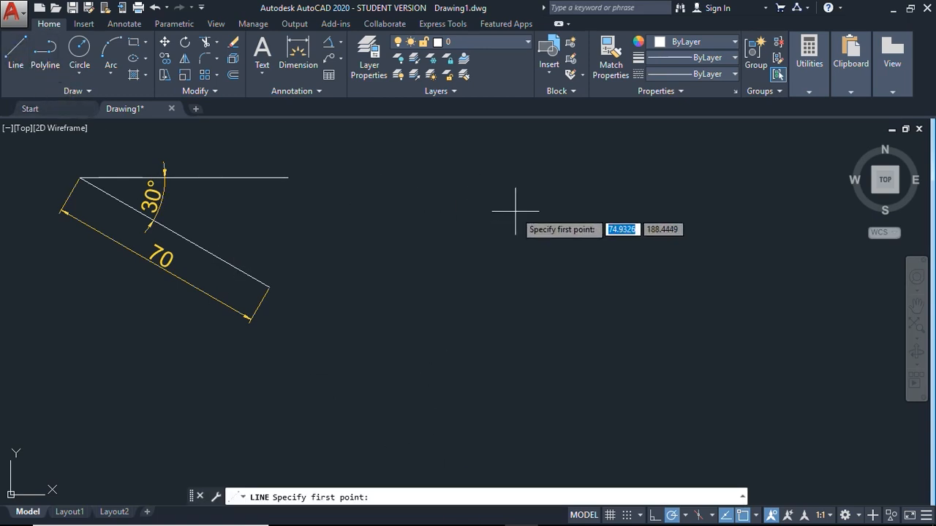
left_click(424, 188)
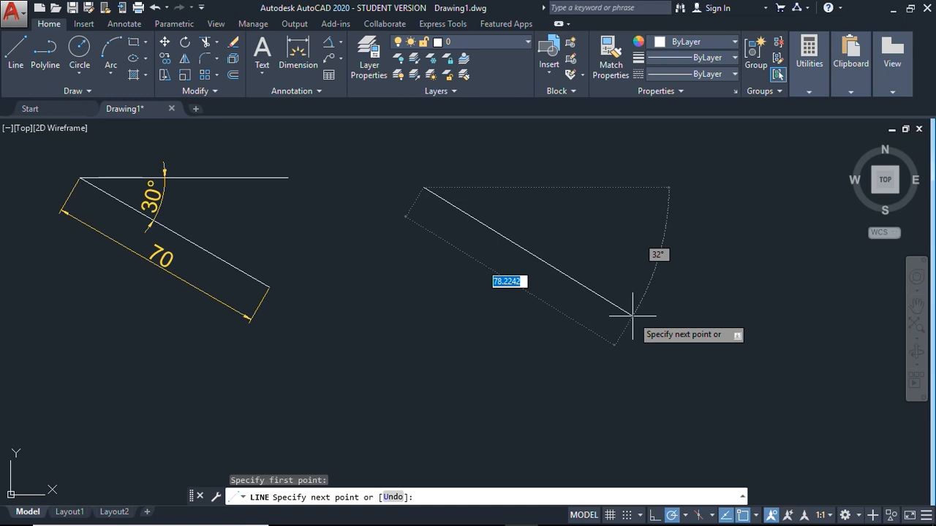
type("70")
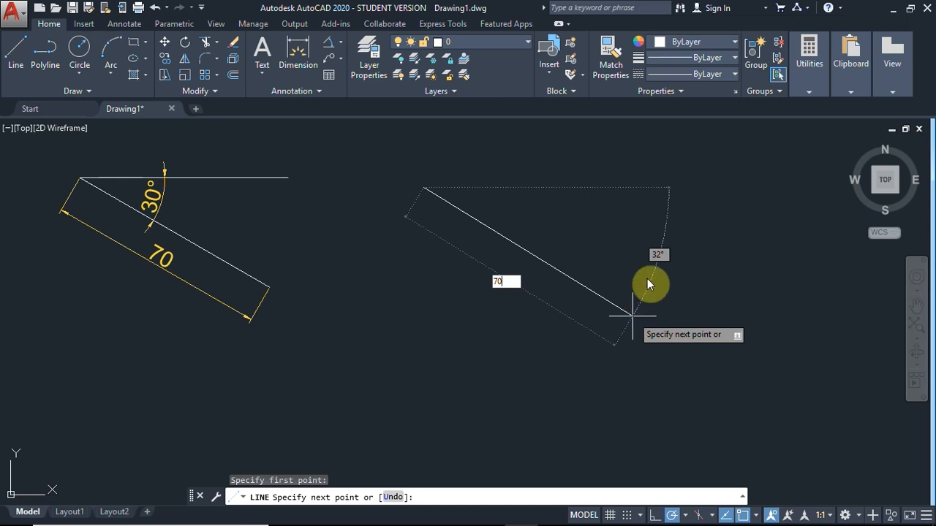
key("Tab")
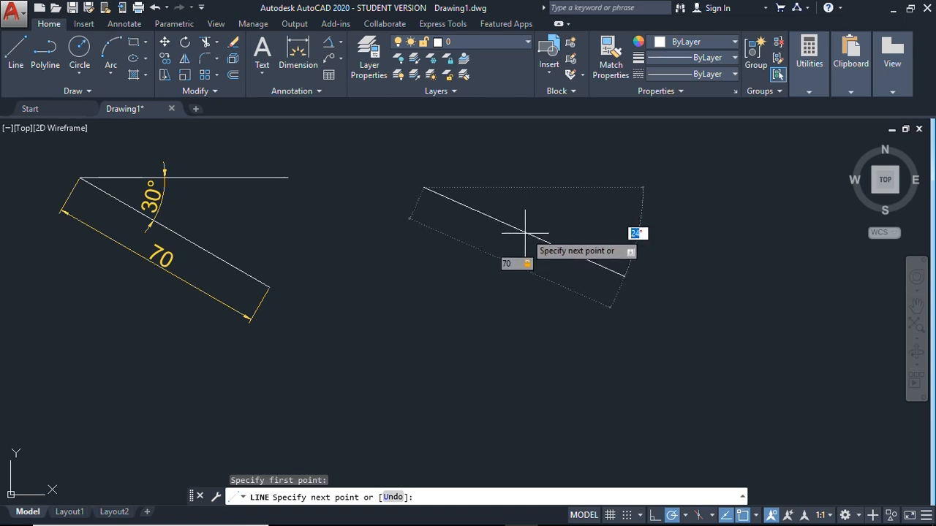
type("30")
key("Return")
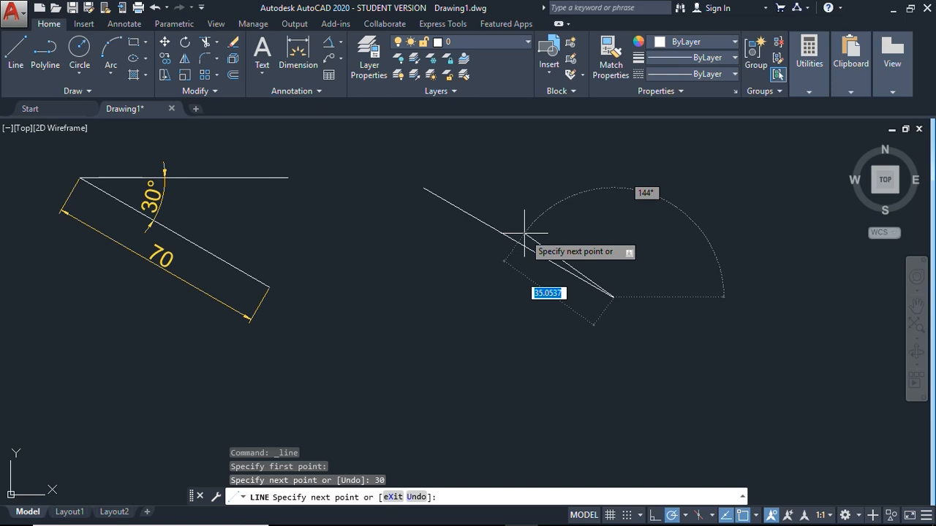
key("Escape")
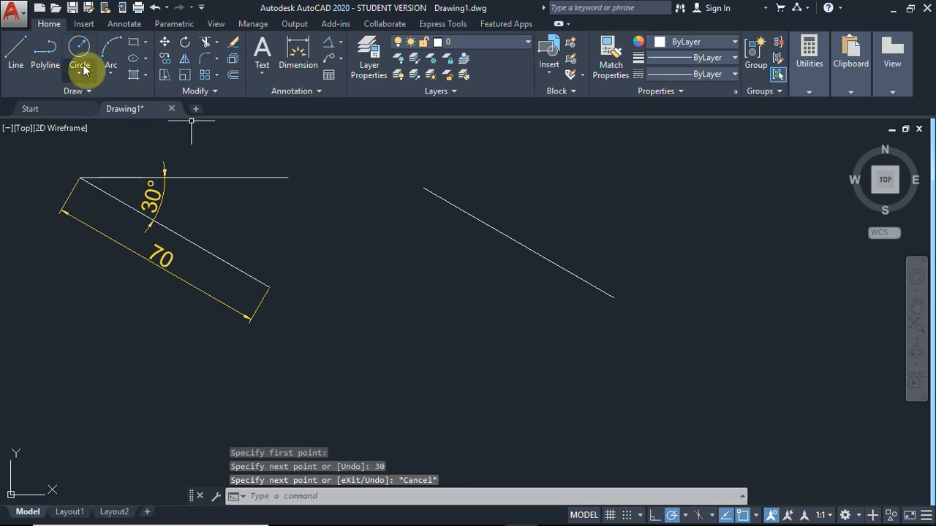
- Draw a horizontal line to the right from the upper endpoint of the new downward-sloping line
left_click(22, 50)
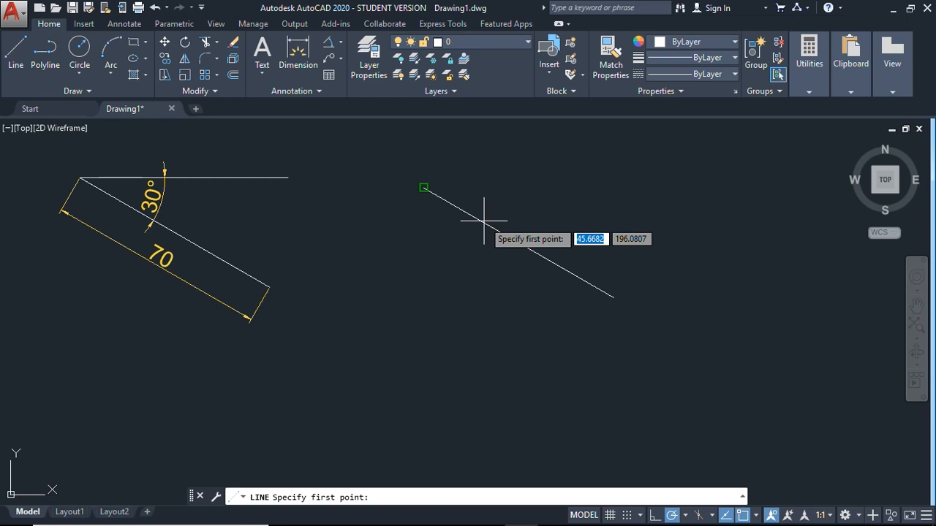
left_click(424, 188)
left_click(616, 188)
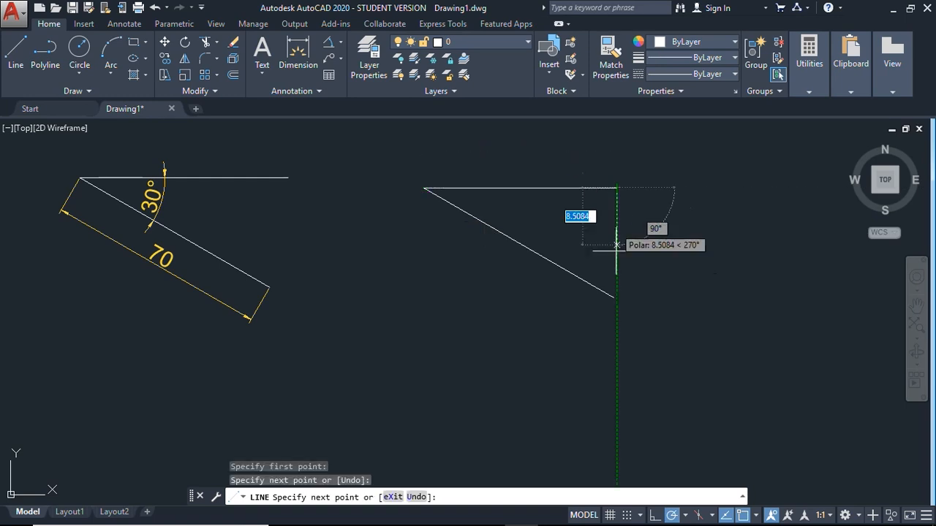
key("Escape")
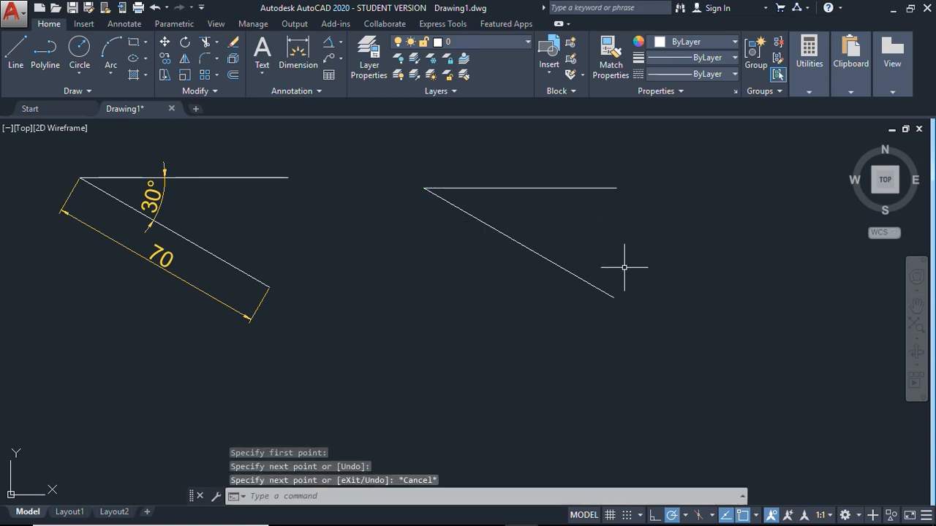
- Check the length of the downward-sloping line in its quick properties
left_click(576, 274)
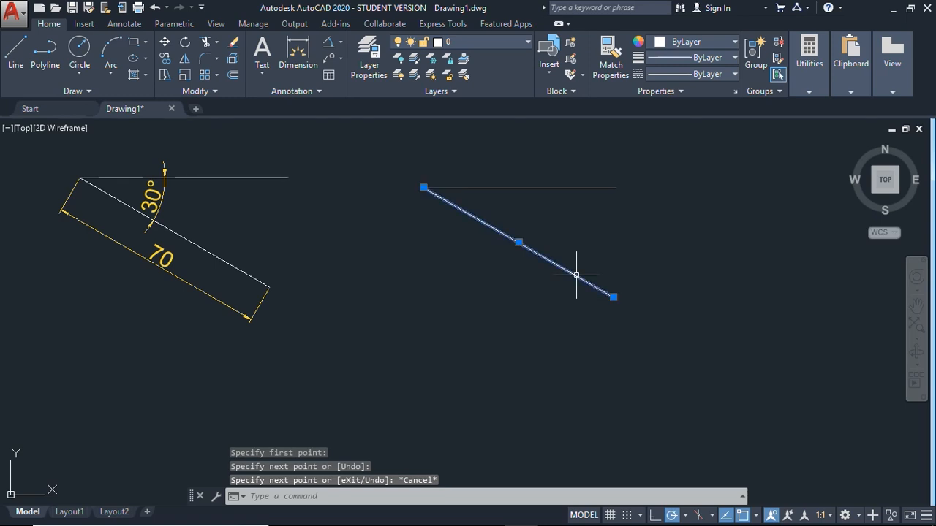
right_click(612, 296)
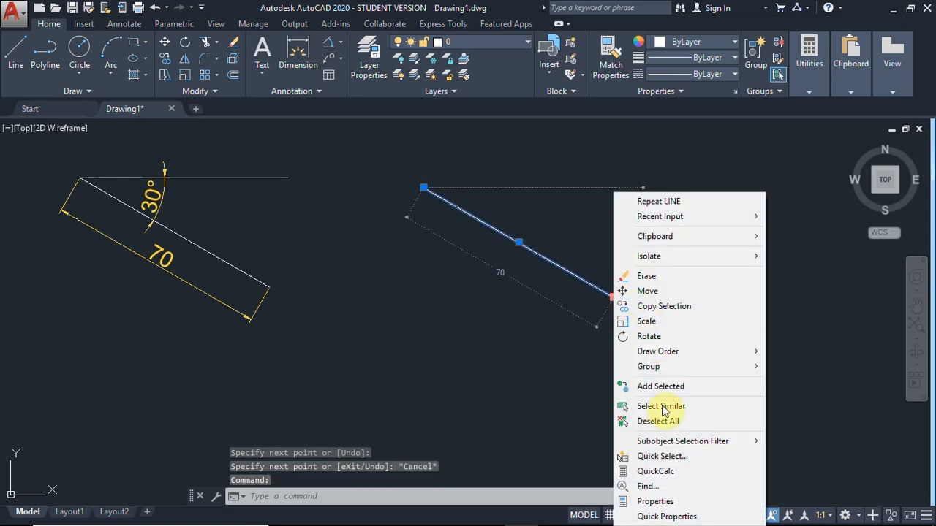
left_click(677, 516)
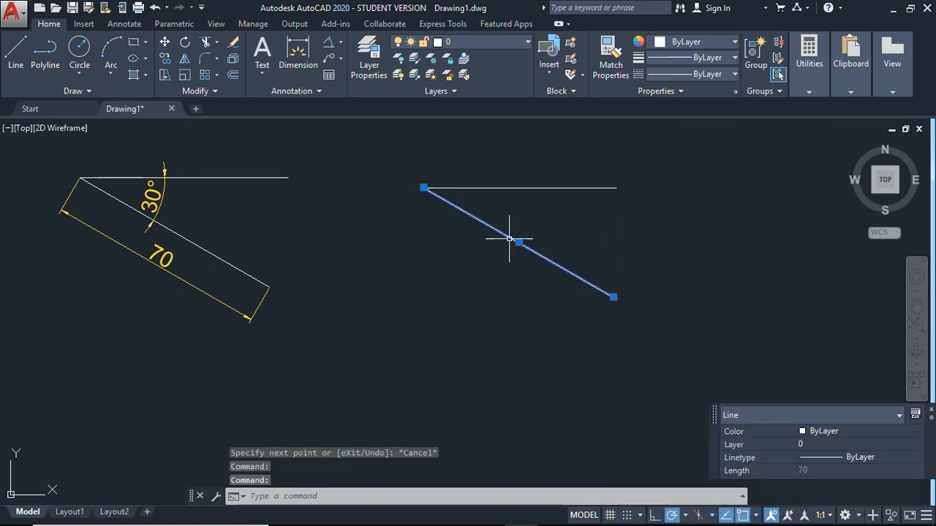
- Close the quick properties palette and deselect the downward-sloping line
left_click(930, 410)
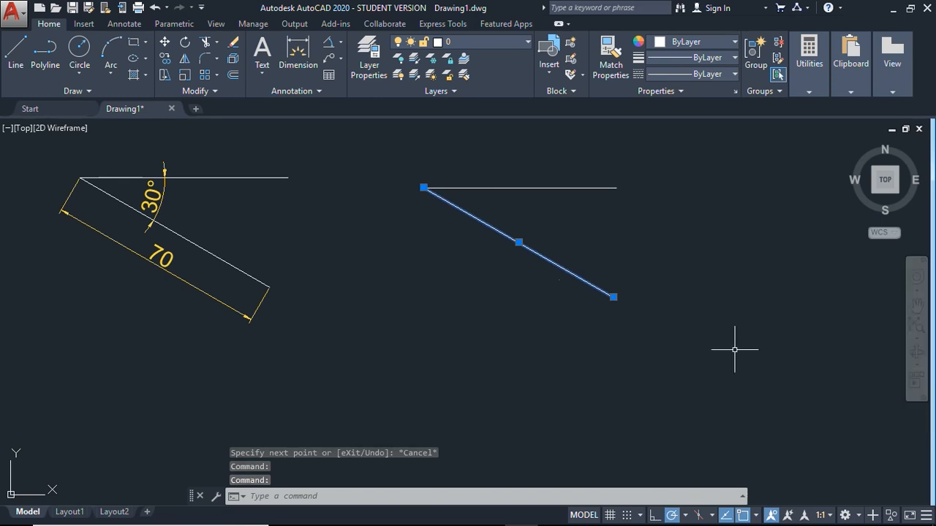
key("Escape")
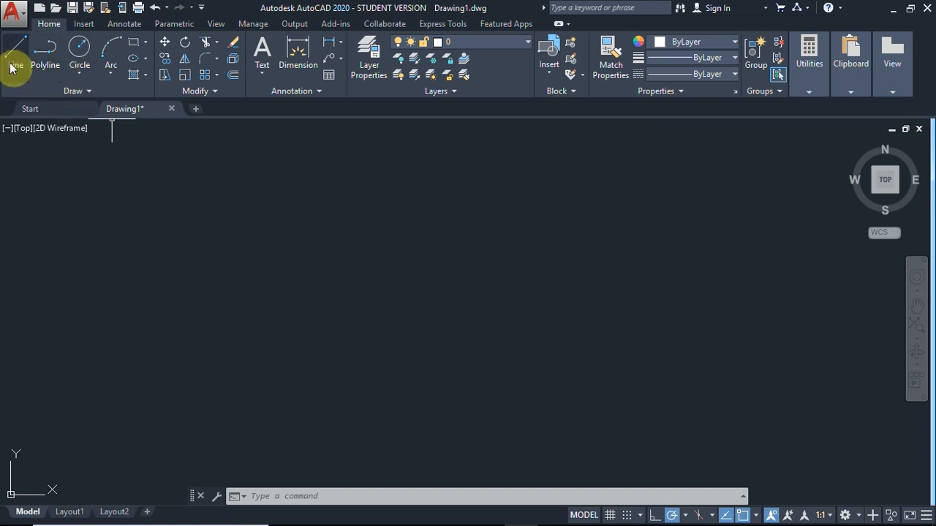
- Draw a three-segment polyline shaped like an open-bottomed rectangle about 575 units high, and select it once to check its grips
left_click(61, 81)
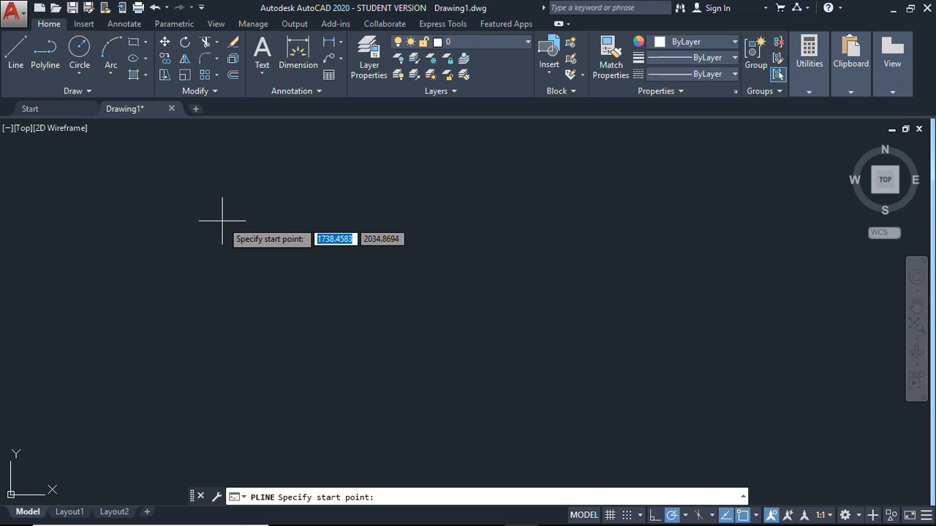
left_click(168, 266)
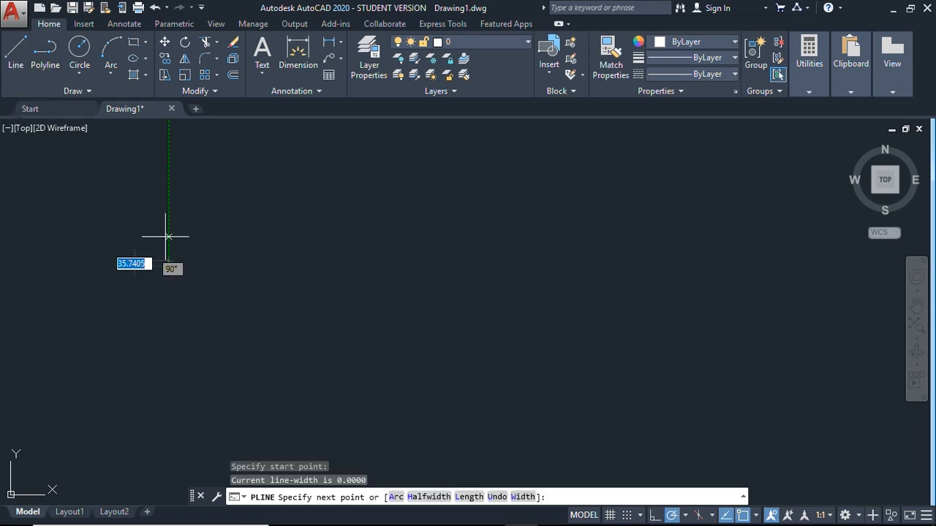
left_click(168, 177)
left_click(281, 178)
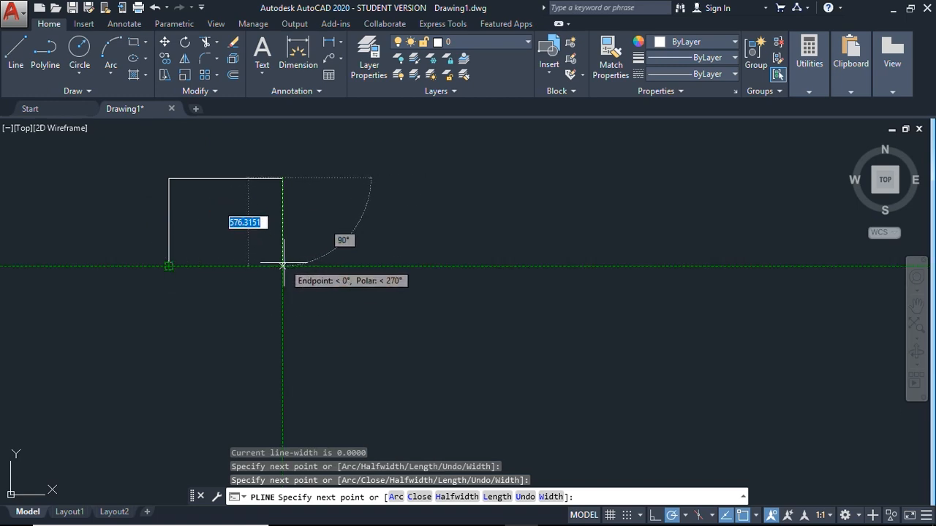
left_click(282, 265)
key("Escape")
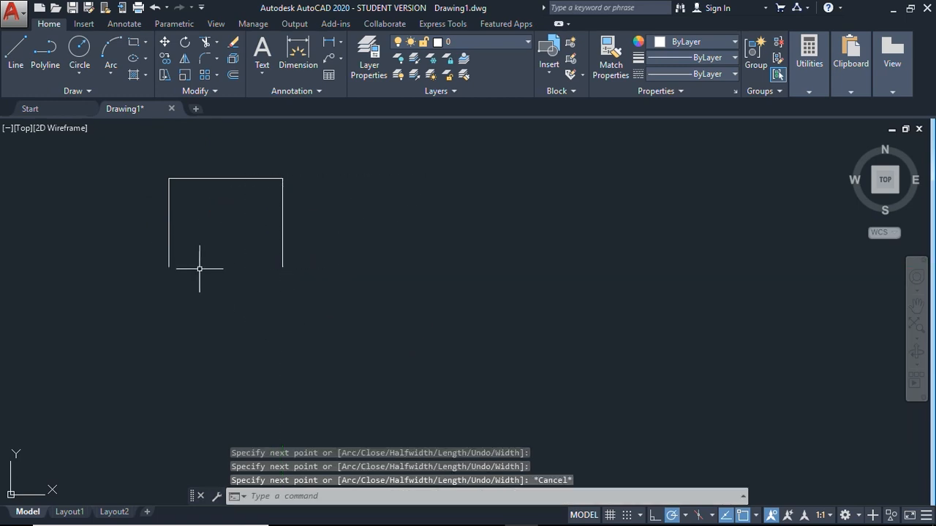
left_click(168, 249)
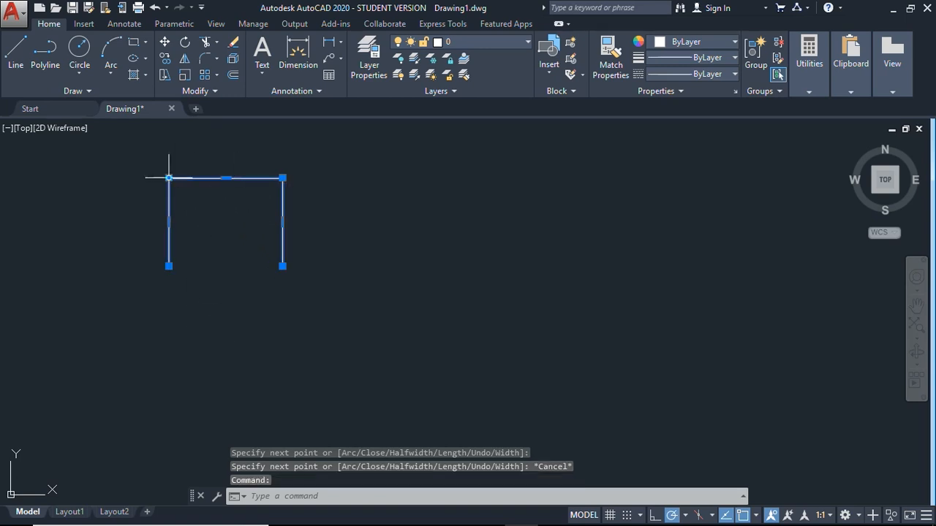
key("Escape")
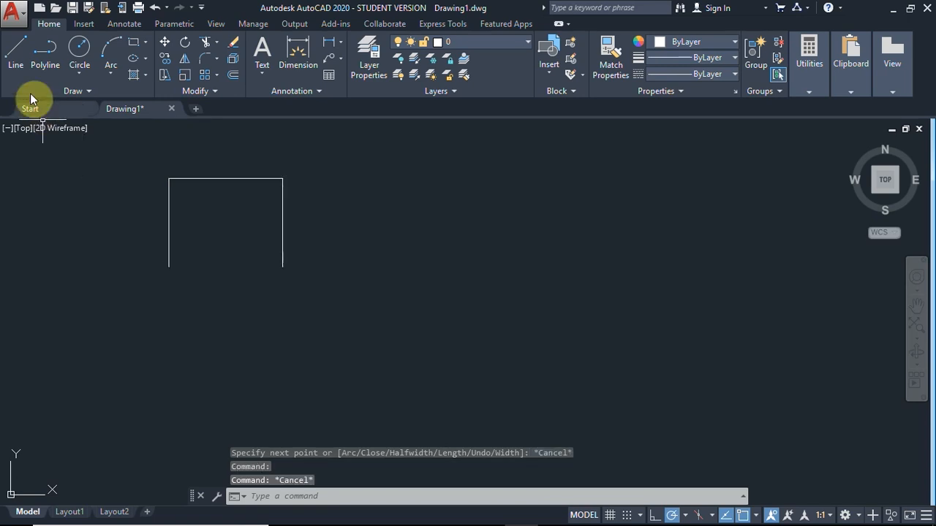
- Draw the same open-bottomed shape with three connected lines to the right of the polyline, its base aligned with the polyline's endpoints
left_click(16, 57)
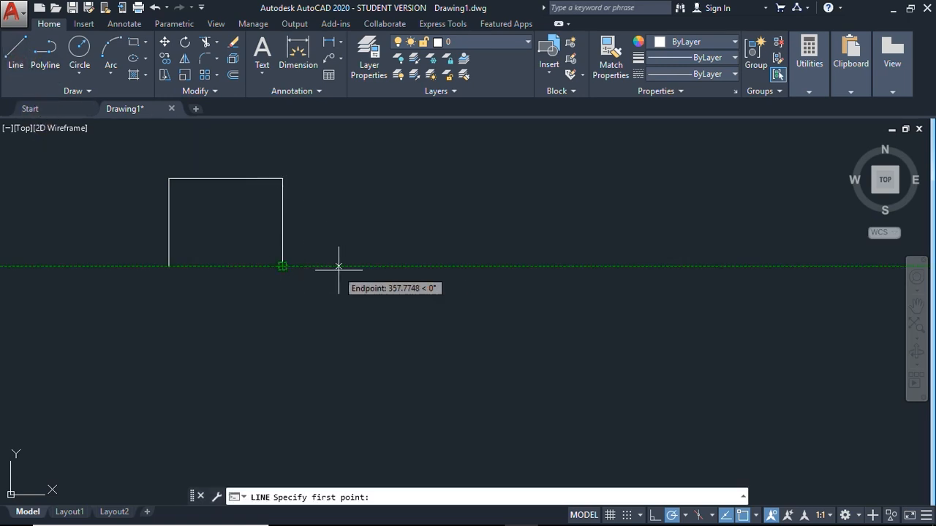
left_click(362, 266)
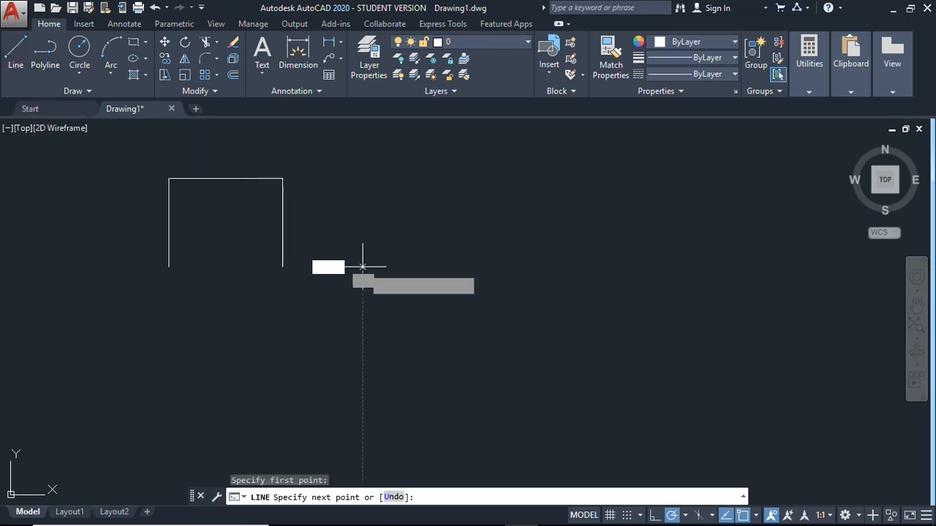
left_click(363, 177)
left_click(470, 178)
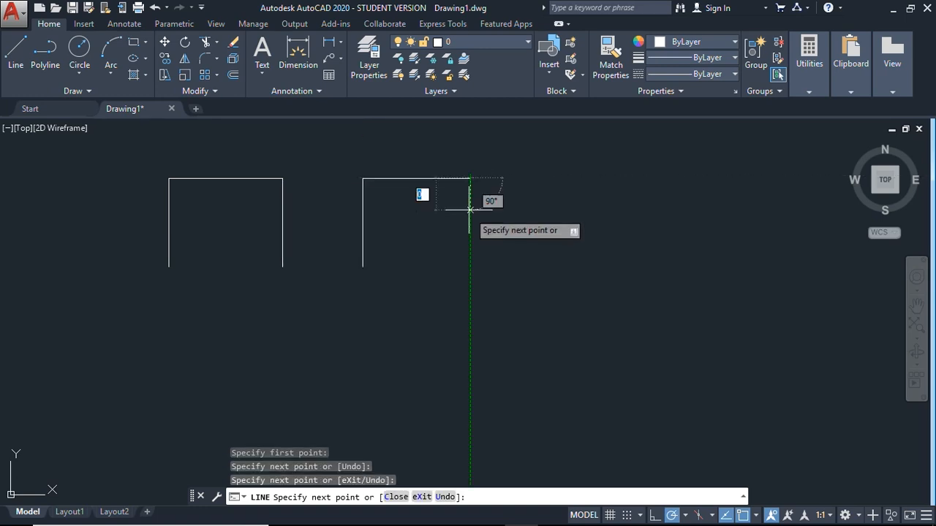
left_click(470, 265)
key("Escape")
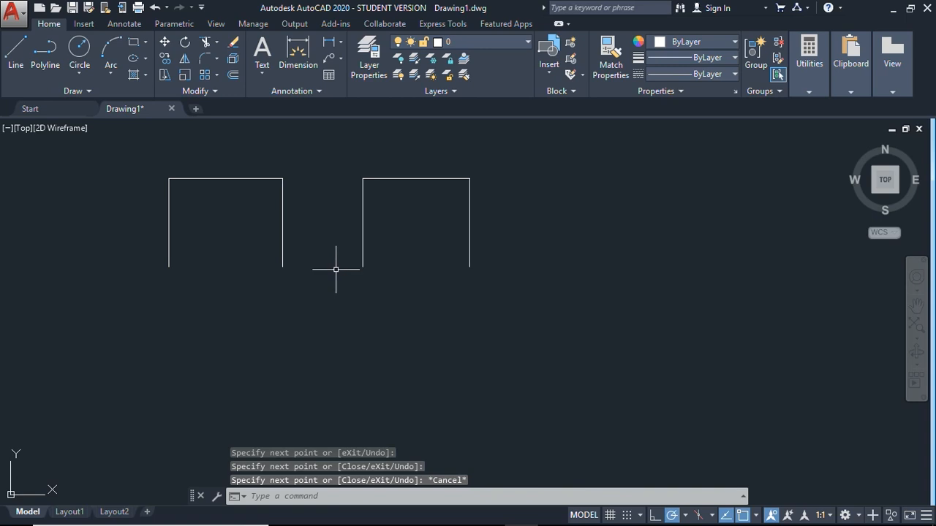
- Select the two verticals and the top edge of the line-drawn shape one by one, and clear the selection
left_click(364, 235)
left_click(413, 177)
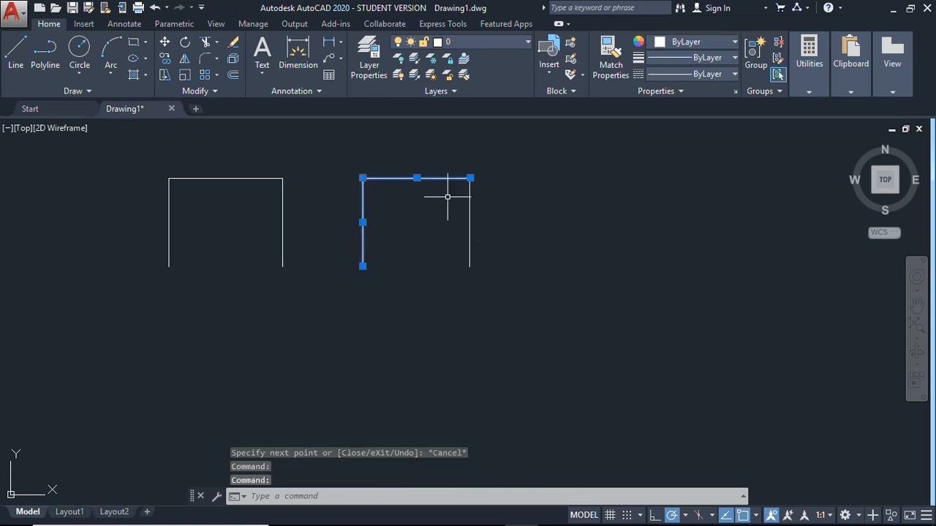
left_click(471, 221)
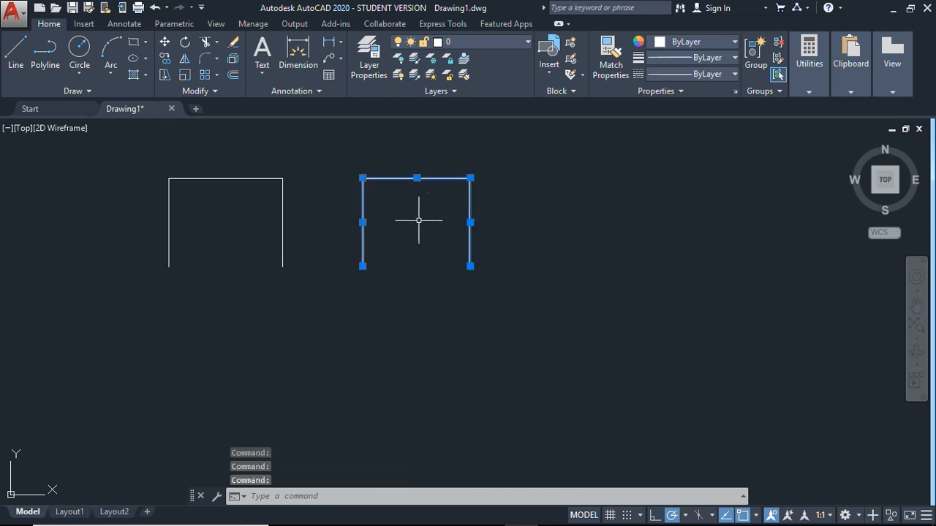
key("Escape")
- Window-select the line-drawn shape and the polyline shape, and clear the selection
left_click(341, 151)
left_click(526, 310)
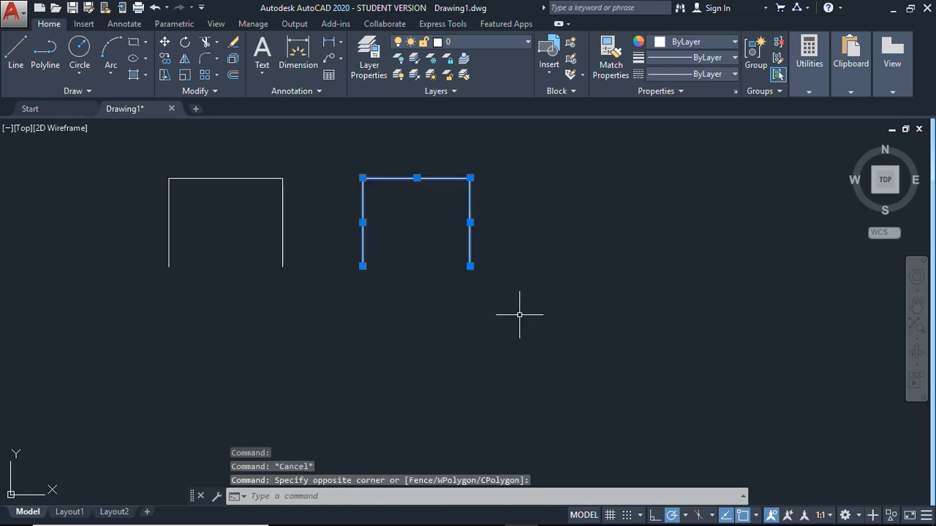
left_click(137, 156)
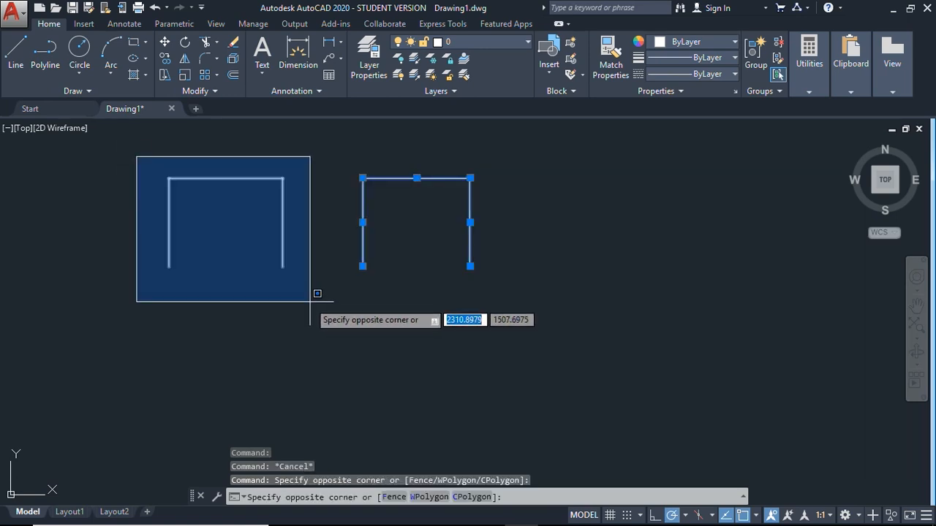
left_click(307, 299)
key("Escape")
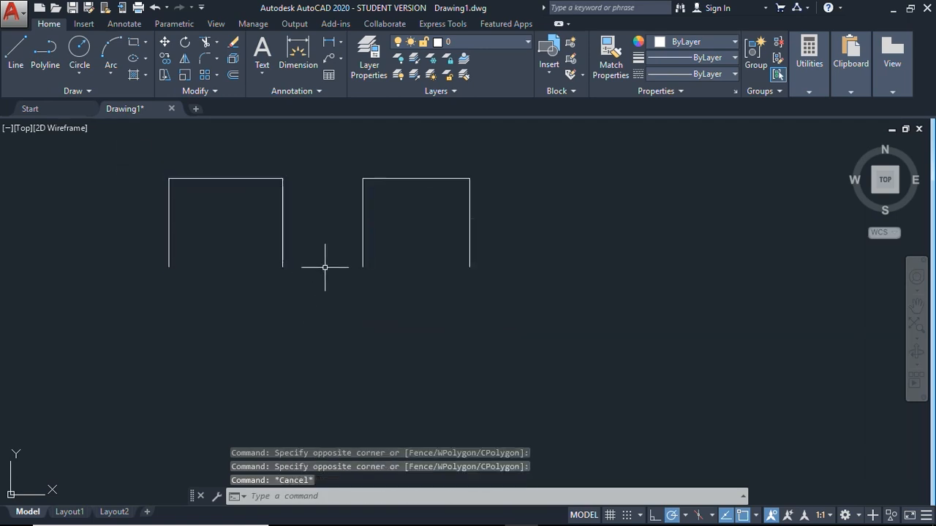
- Compare how the polyline and the separate lines are selected by picking the polyline once and each line individually
left_click(168, 254)
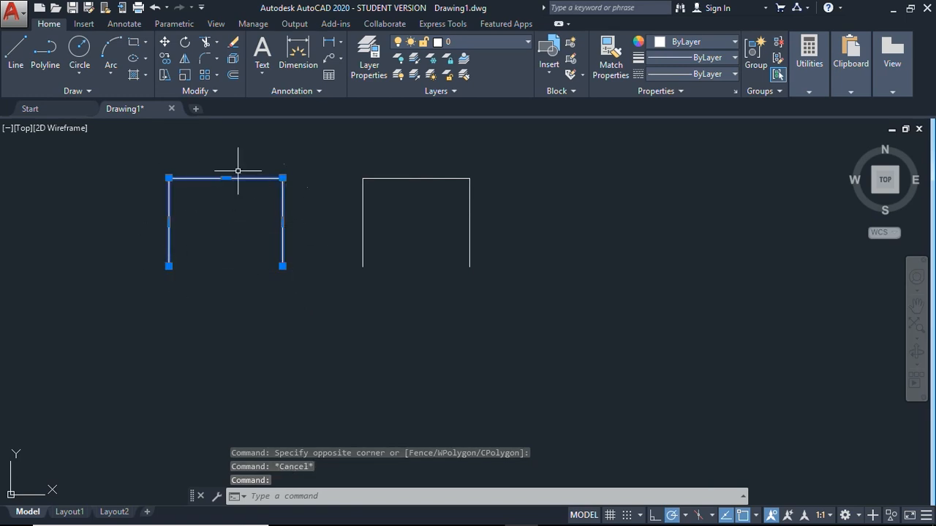
key("Escape")
left_click(369, 234)
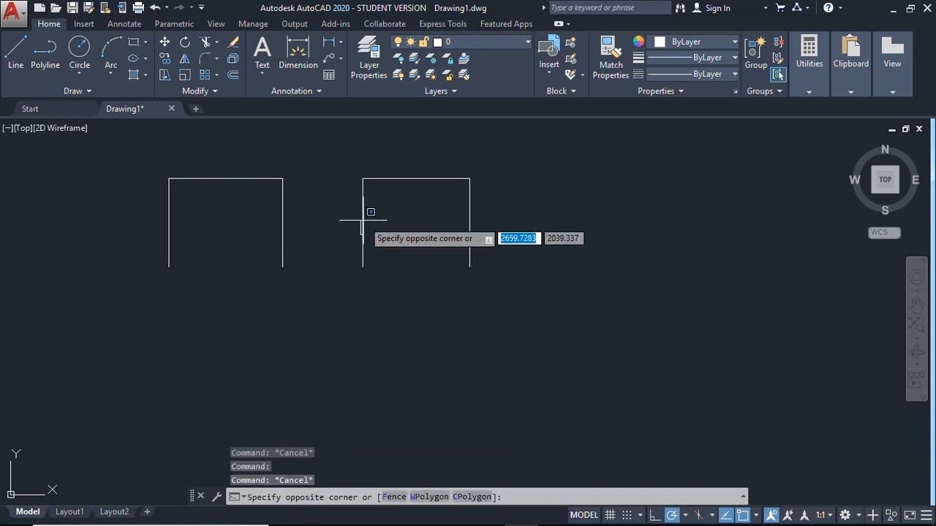
left_click(359, 217)
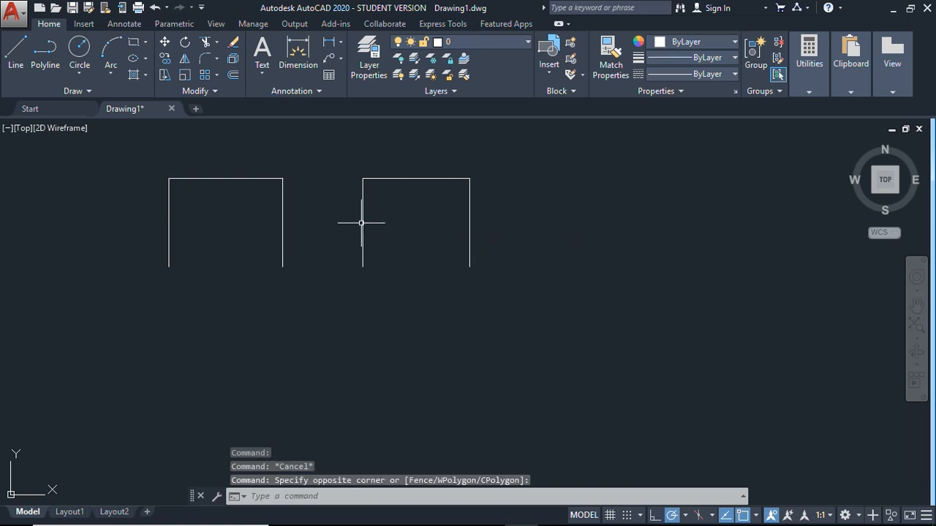
left_click(389, 177)
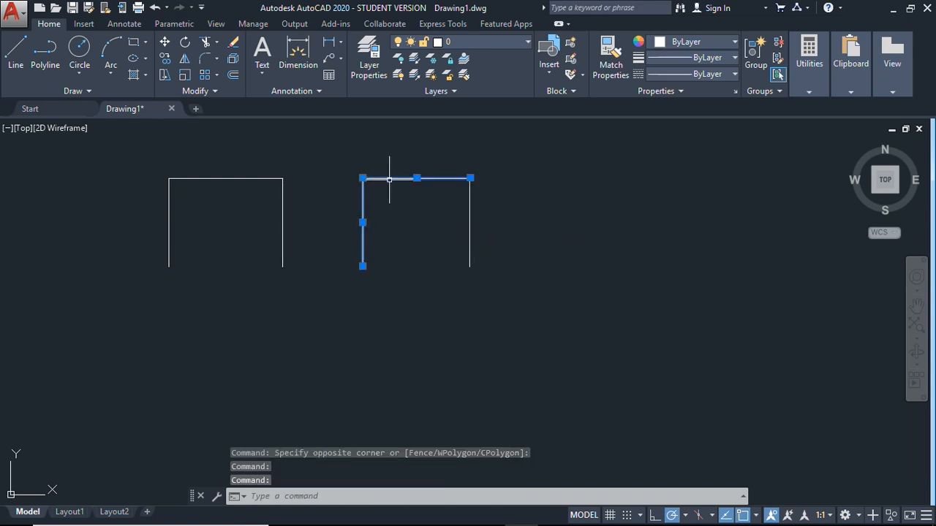
left_click(469, 227)
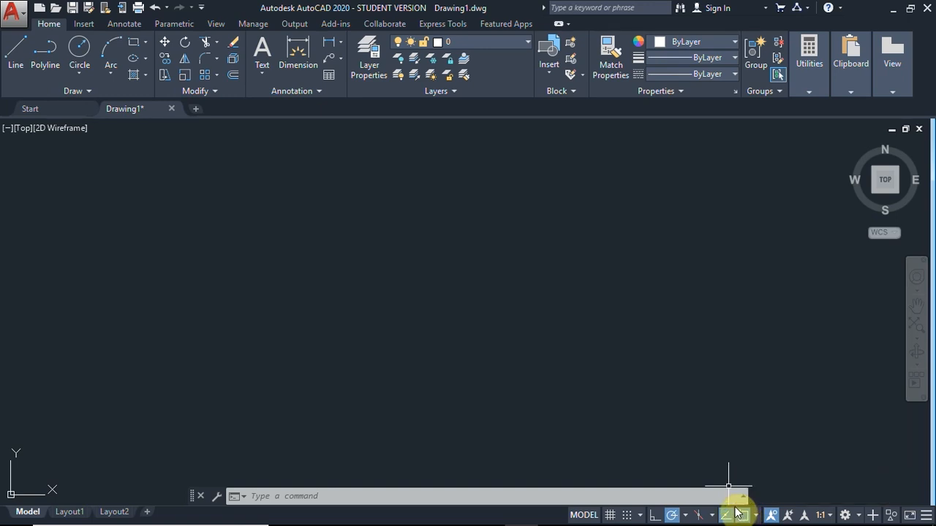
- Draw a horizontal line about 30 units long across the middle of the empty drawing area
left_click(24, 65)
left_click(318, 255)
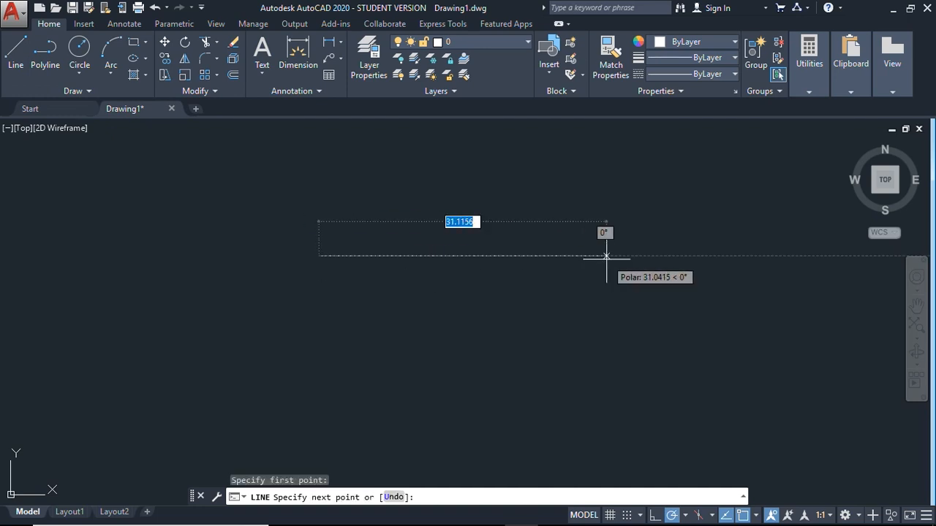
left_click(583, 255)
key("Escape")
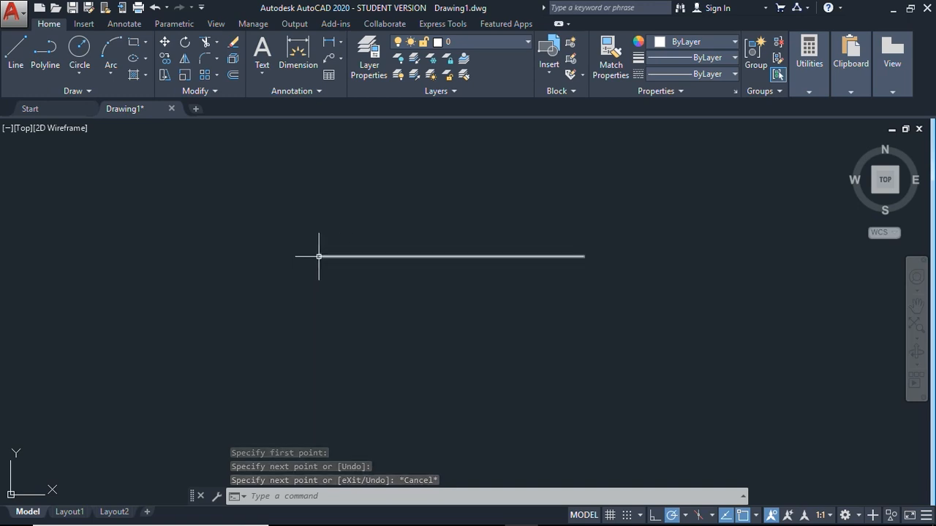
- Turn on the Midpoint object snap while the Line command waits for its first point
left_click(17, 53)
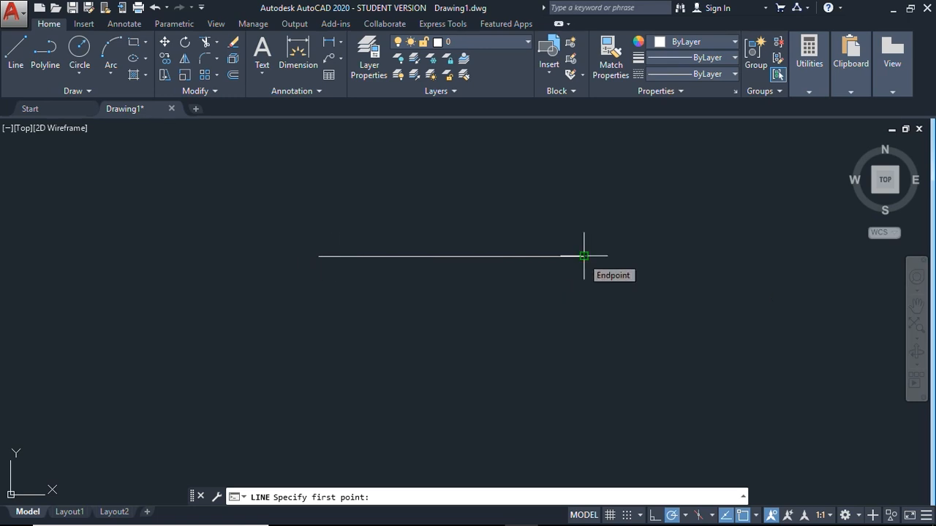
right_click(741, 515)
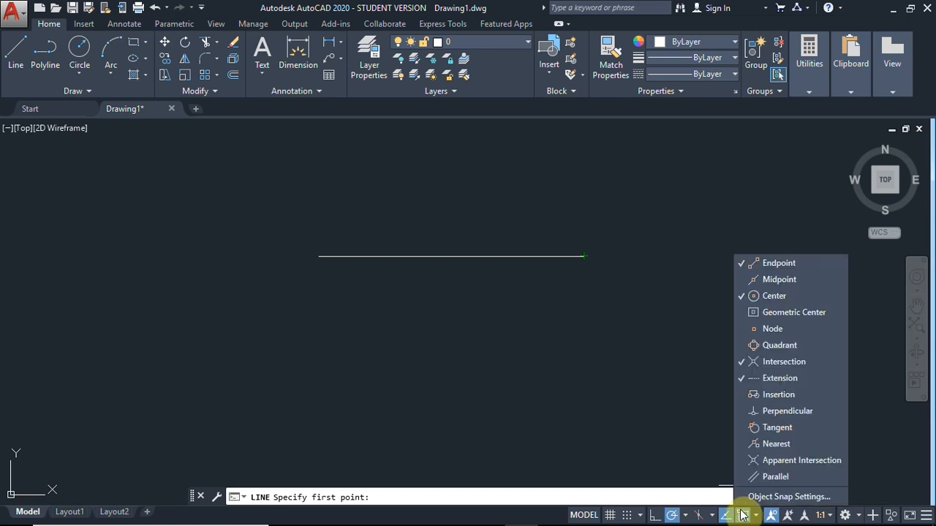
left_click(754, 279)
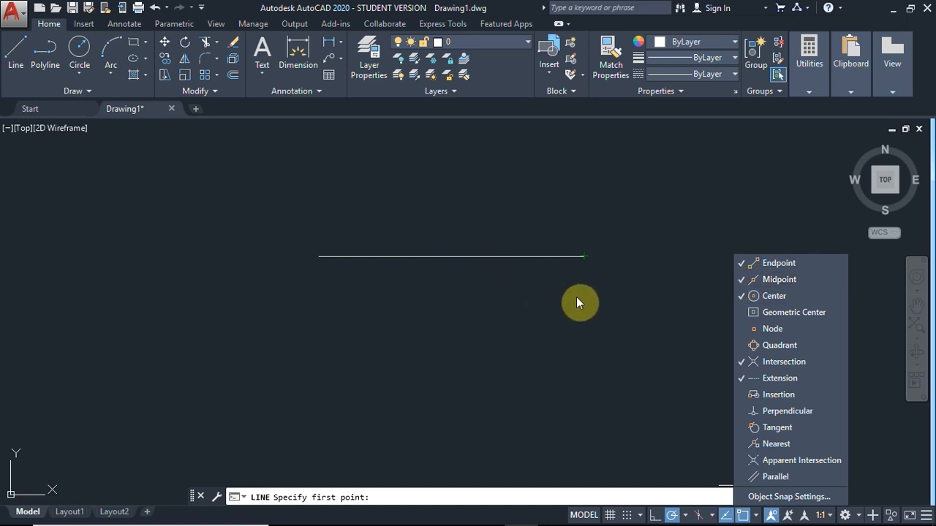
left_click(694, 295)
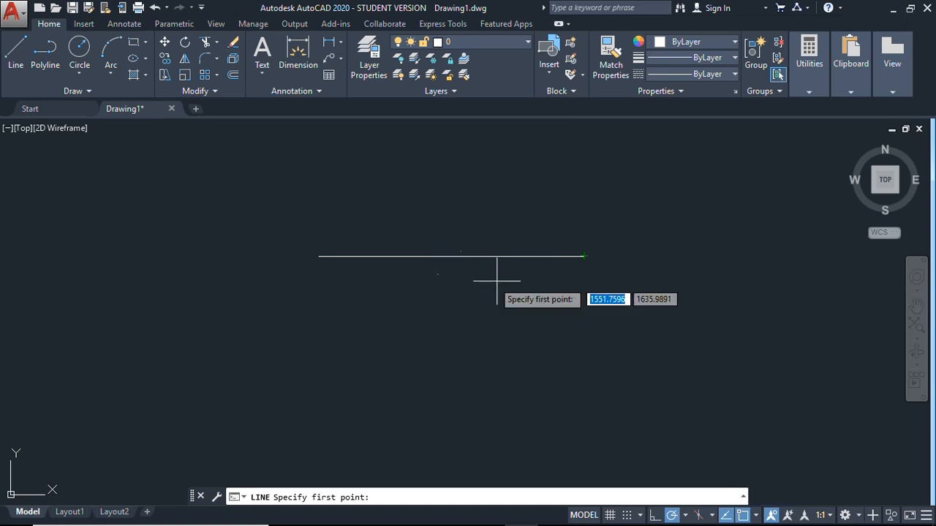
- Draw a vertical line upward from the midpoint of the horizontal line
left_click(451, 255)
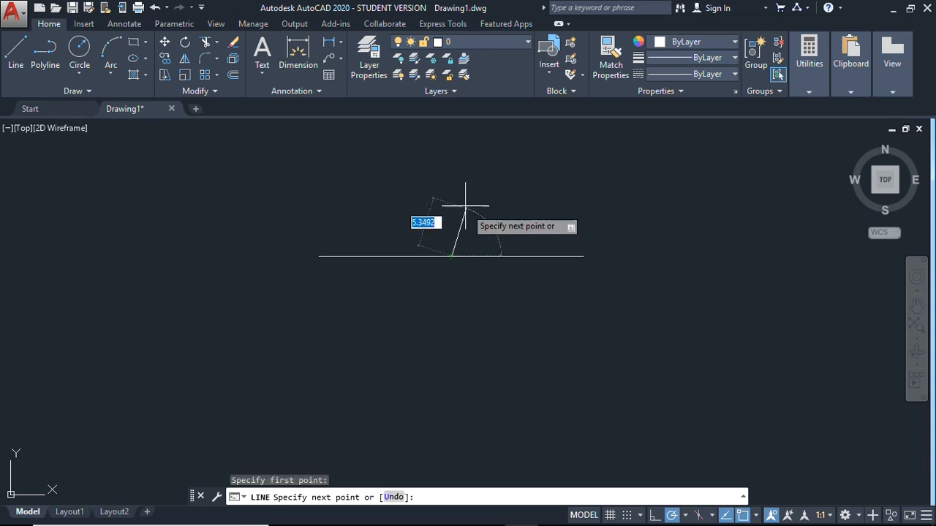
left_click(451, 148)
key("Escape")
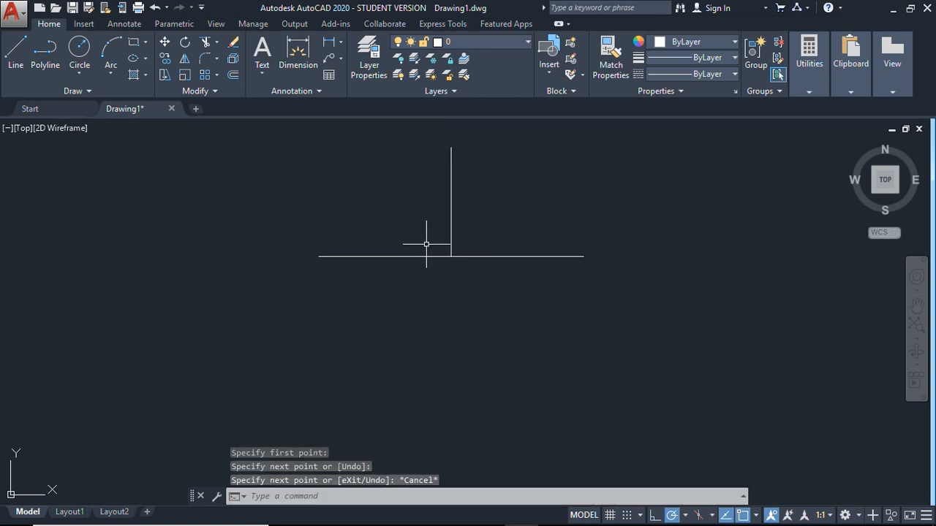
left_click(427, 238)
left_click(491, 287)
key("Escape")
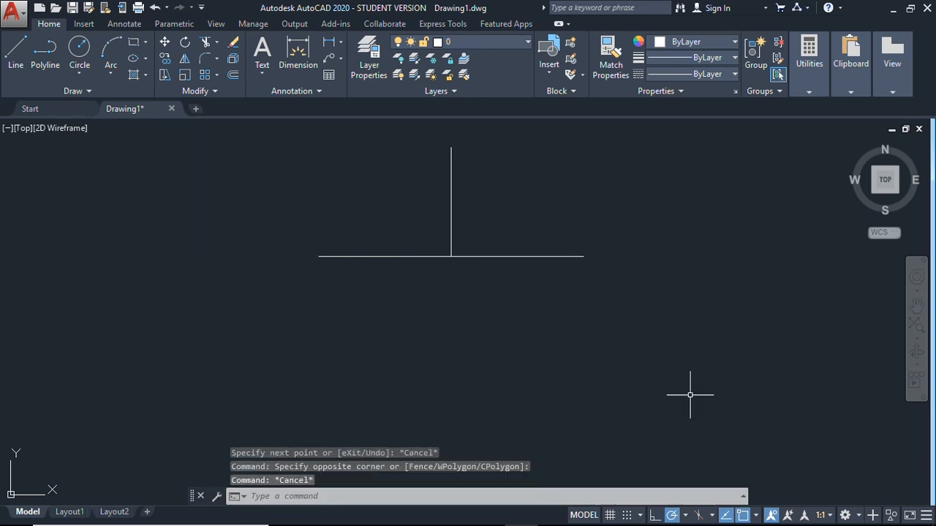
- Draw a circle to the left of the horizontal line and turn off object snap
left_click(755, 515)
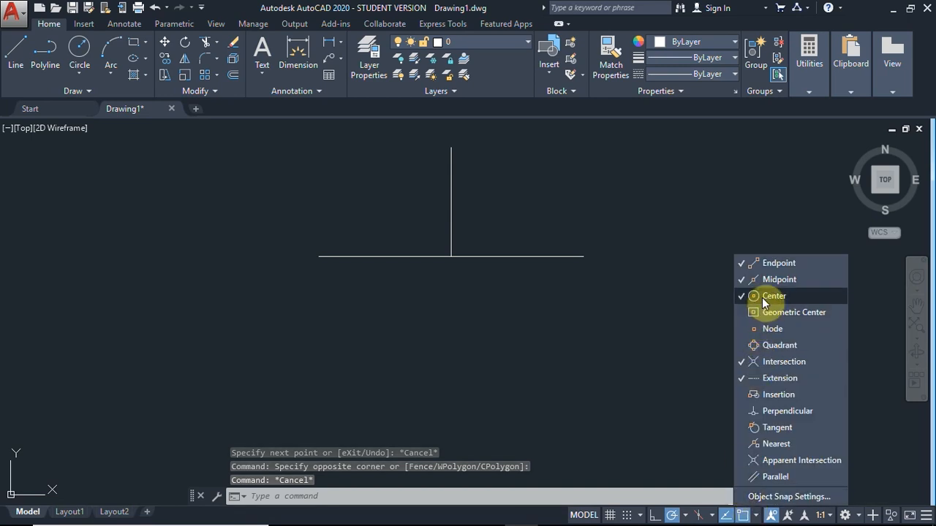
left_click(80, 51)
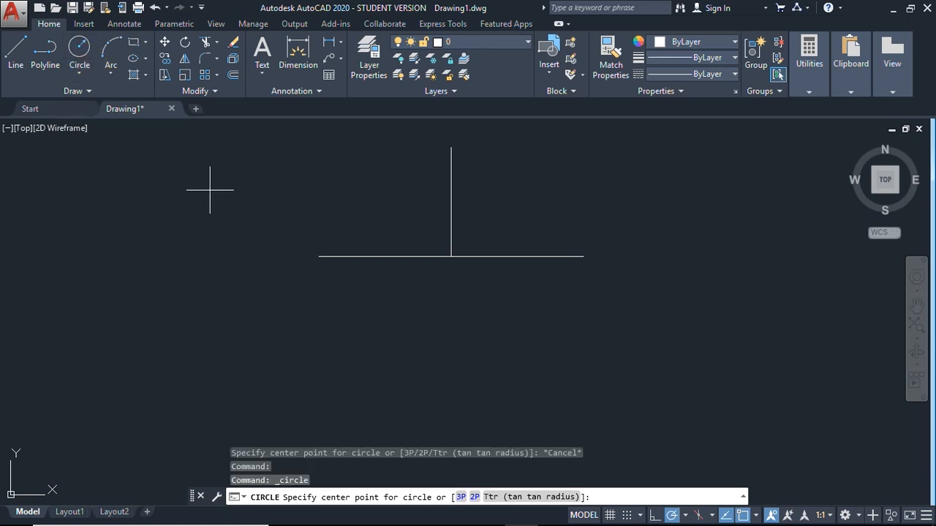
left_click(201, 238)
left_click(169, 280)
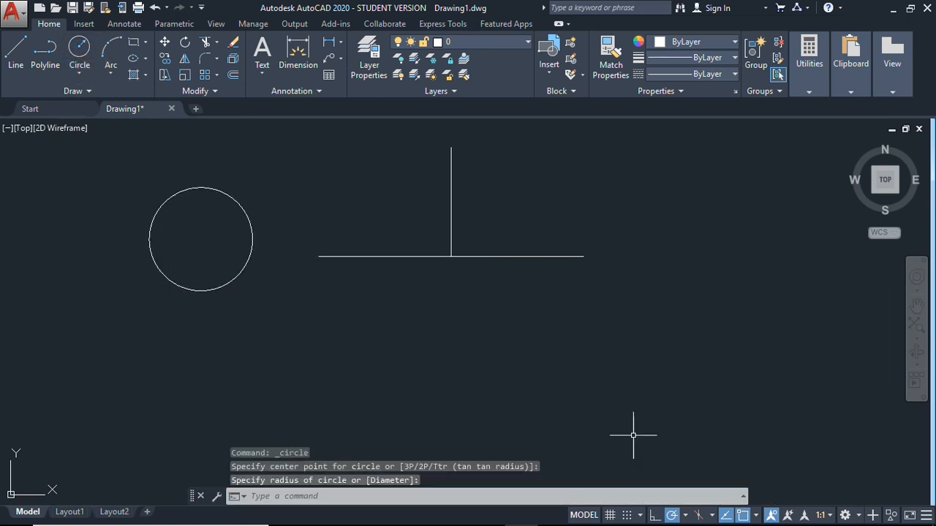
left_click(746, 515)
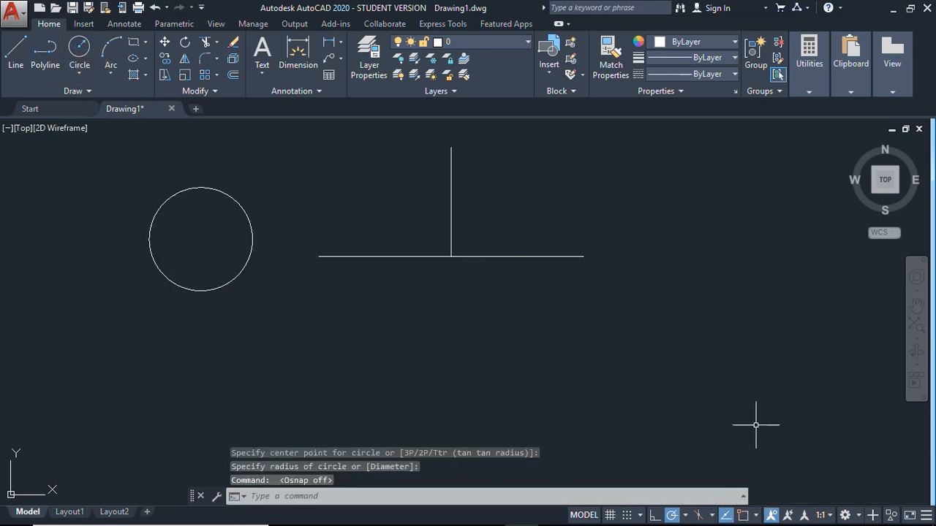
- Turn object snap back on and check the Center mode in the list of snap modes
left_click(746, 516)
left_click(755, 515)
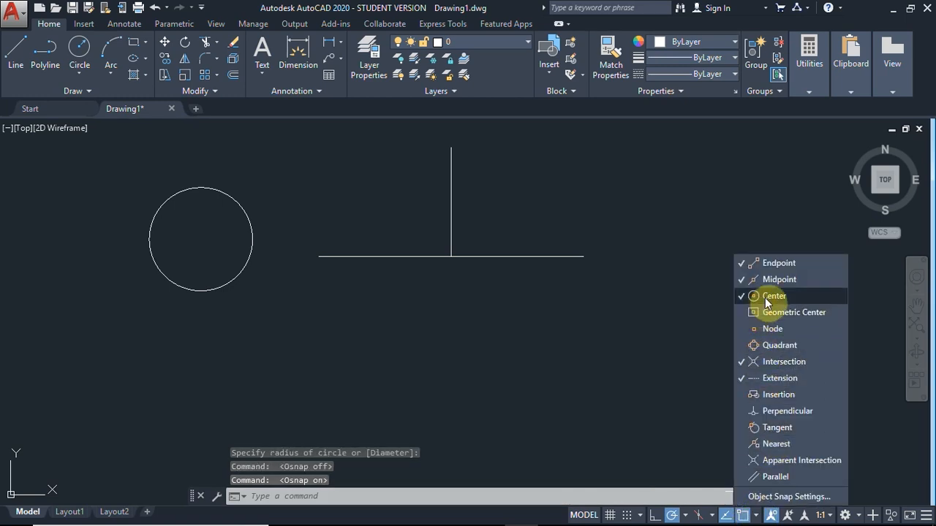
left_click(150, 266)
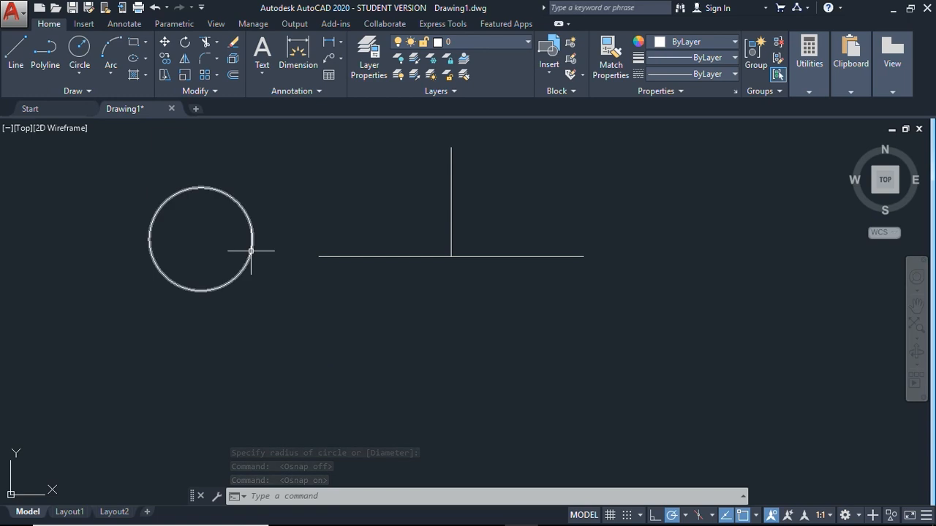
- Draw a closed triangle of three lines from the circle's center, with a vertical side about 7 units long just outside the circle
left_click(18, 56)
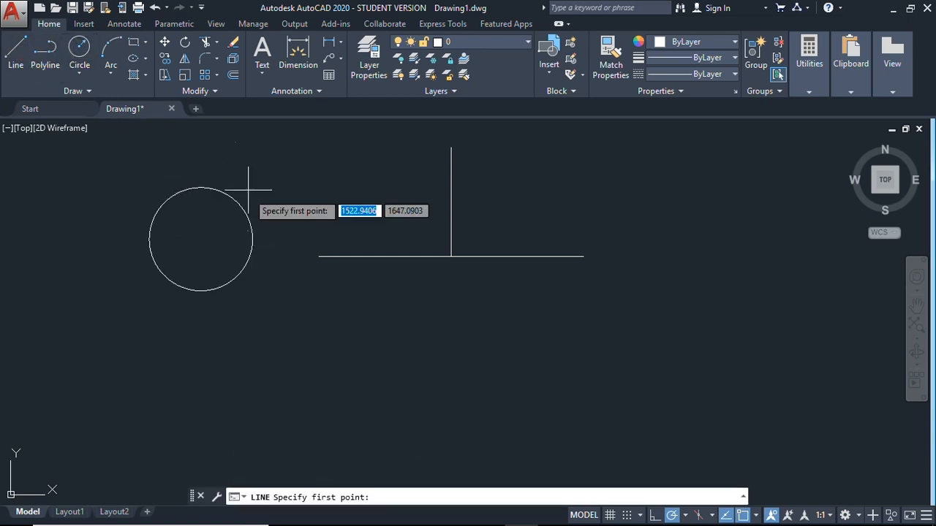
left_click(201, 238)
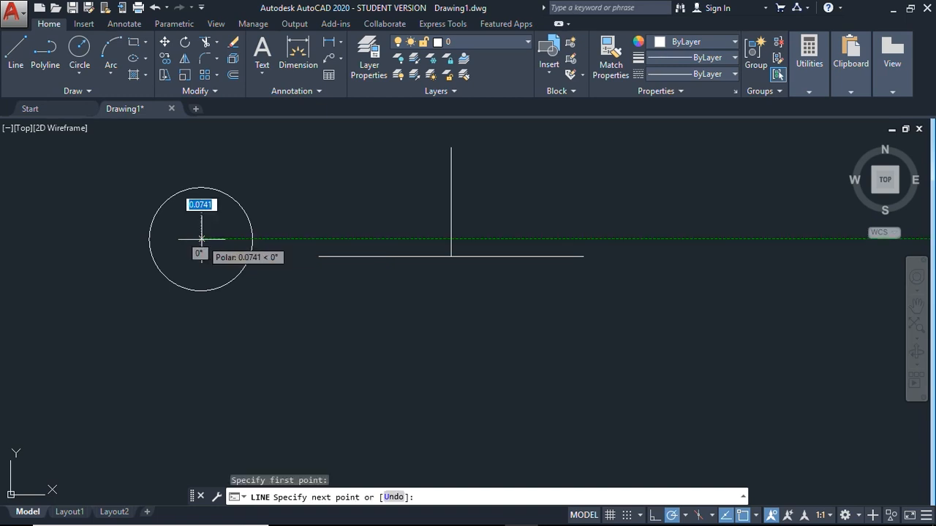
left_click(270, 177)
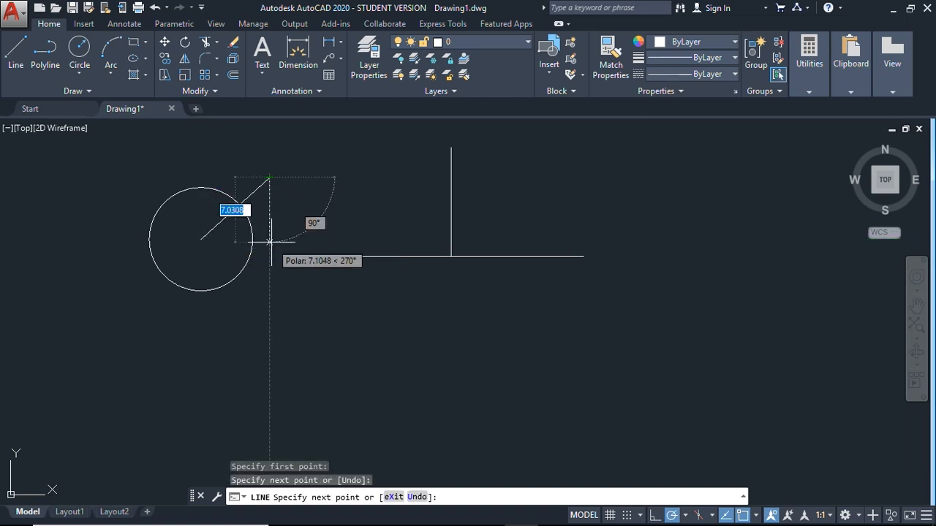
left_click(270, 241)
left_click(202, 239)
key("Escape")
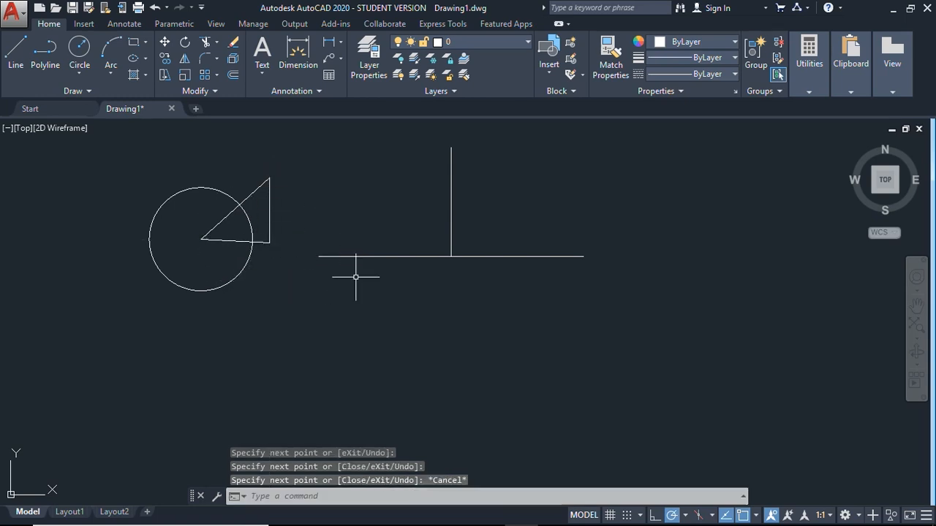
- Review the available object snap modes, including Intersection and Extension
left_click(755, 516)
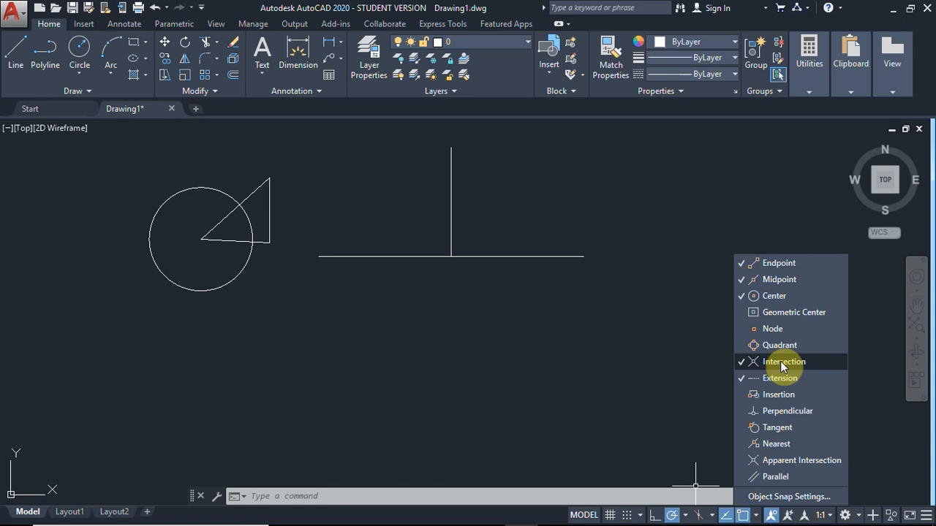
left_click(812, 430)
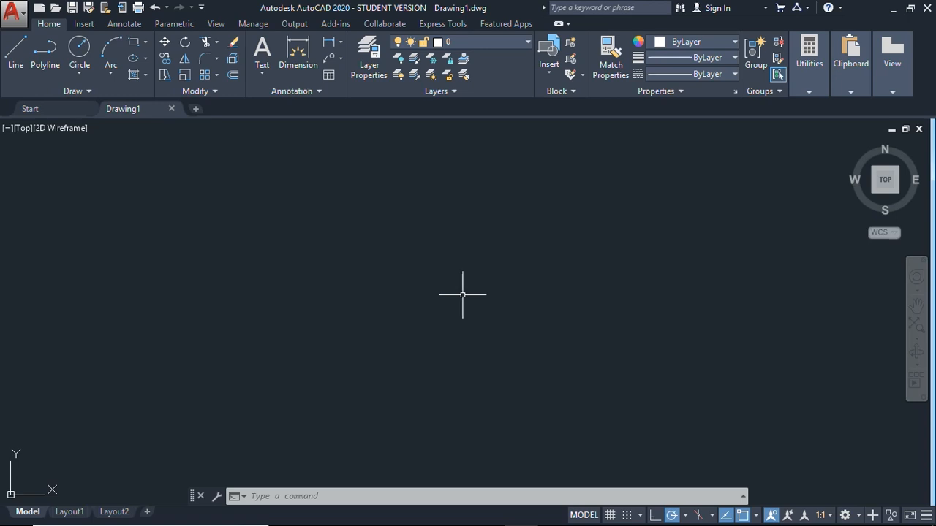
- Switch to the Picasa viewer with the image 1-e475e23a1f (1).jpg, examine the dimensioned drawings of Exercises 1 to 5, and return to AutoCAD
left_click(895, 9)
double_click(229, 150)
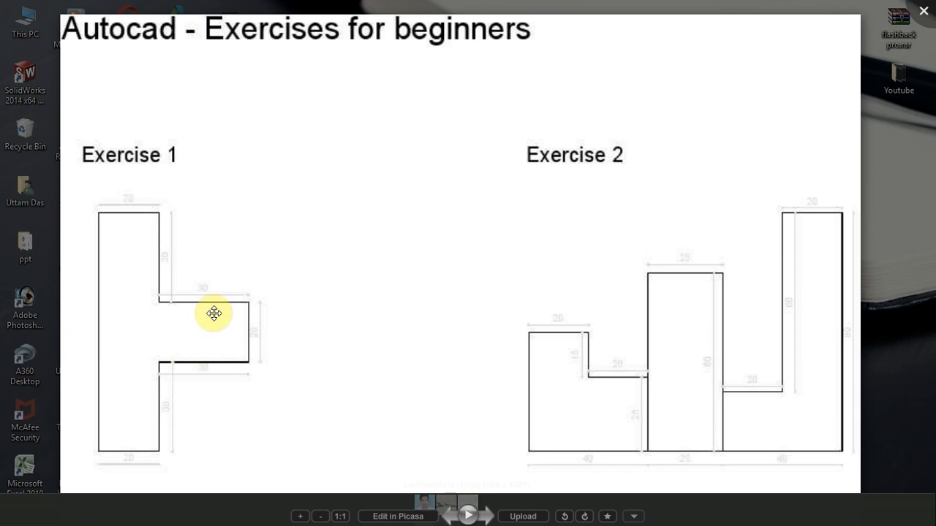
left_click_drag(456, 295, 422, 71)
left_click_drag(433, 415, 451, 212)
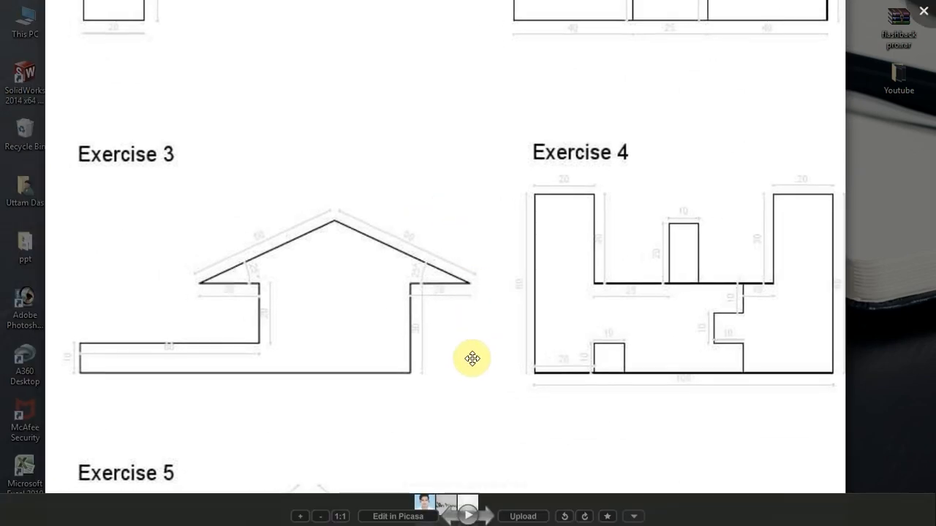
left_click_drag(474, 366, 470, 69)
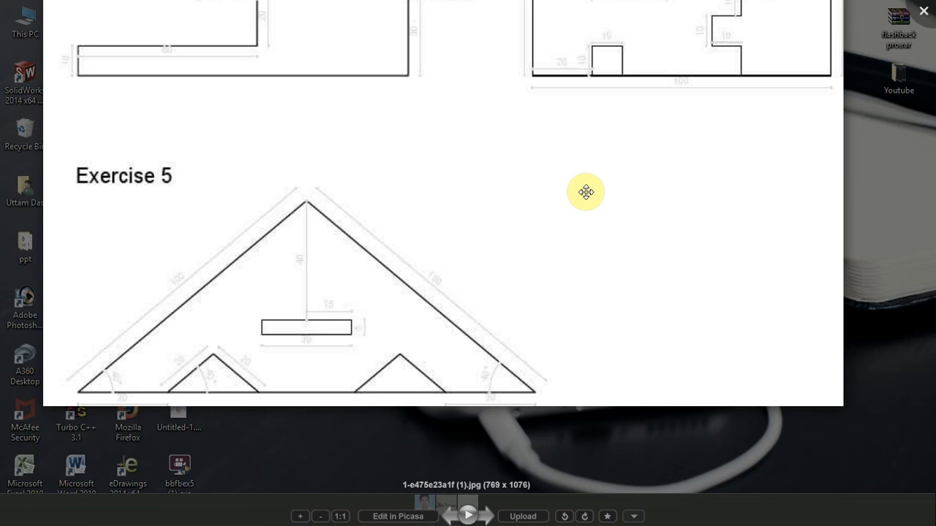
left_click(558, 152)
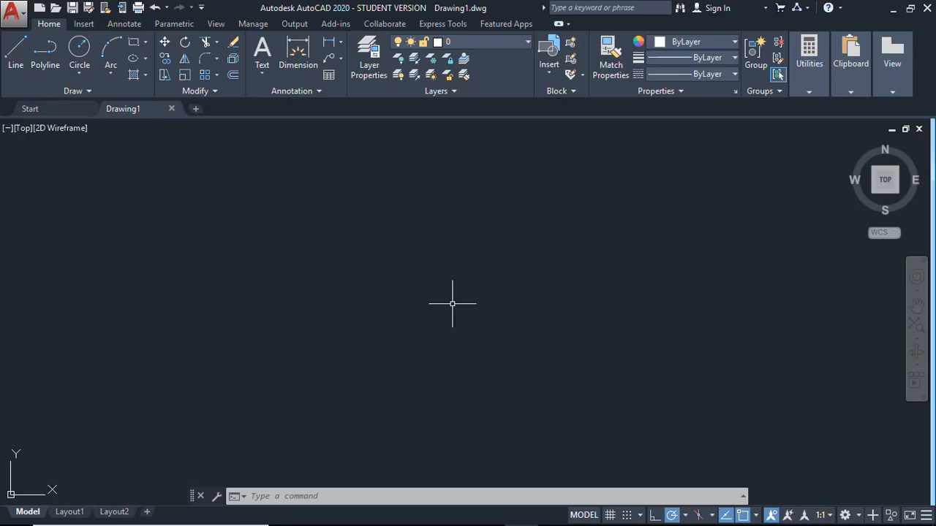